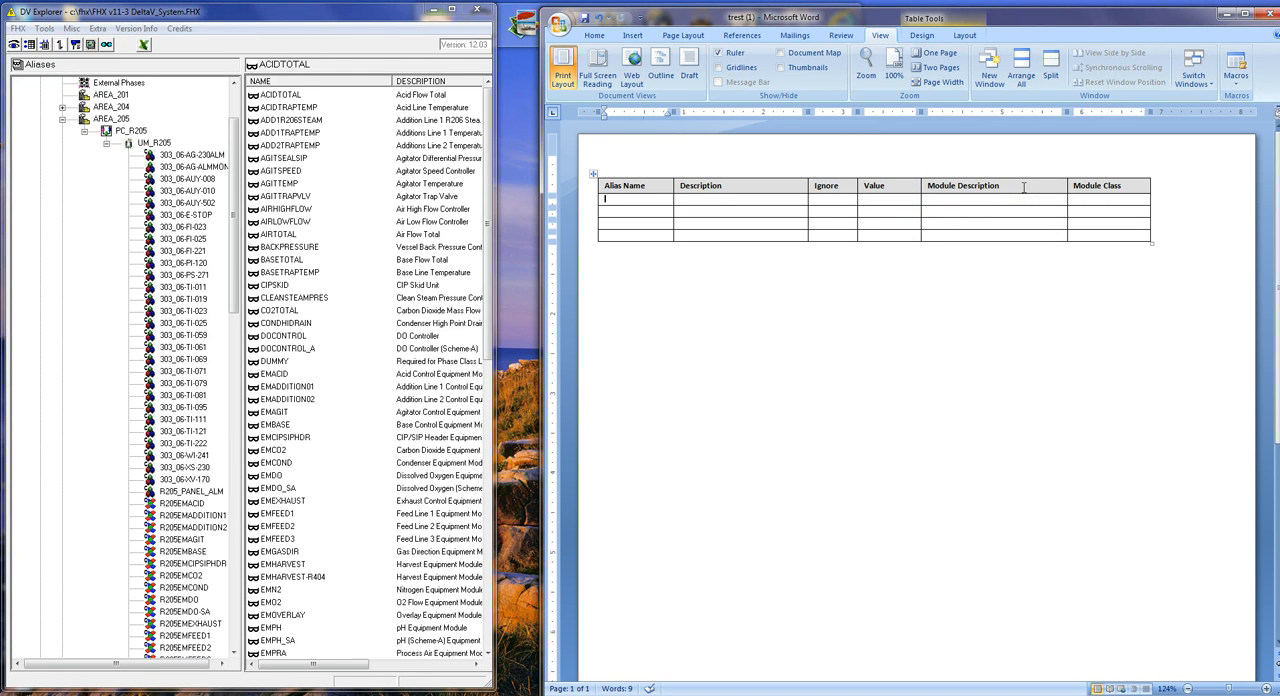
Export the UM_R205 alias names from DV Explorer into the Word table's Alias Name column, filling down, and close the export list.
left_click(1090, 197)
left_click(31, 46)
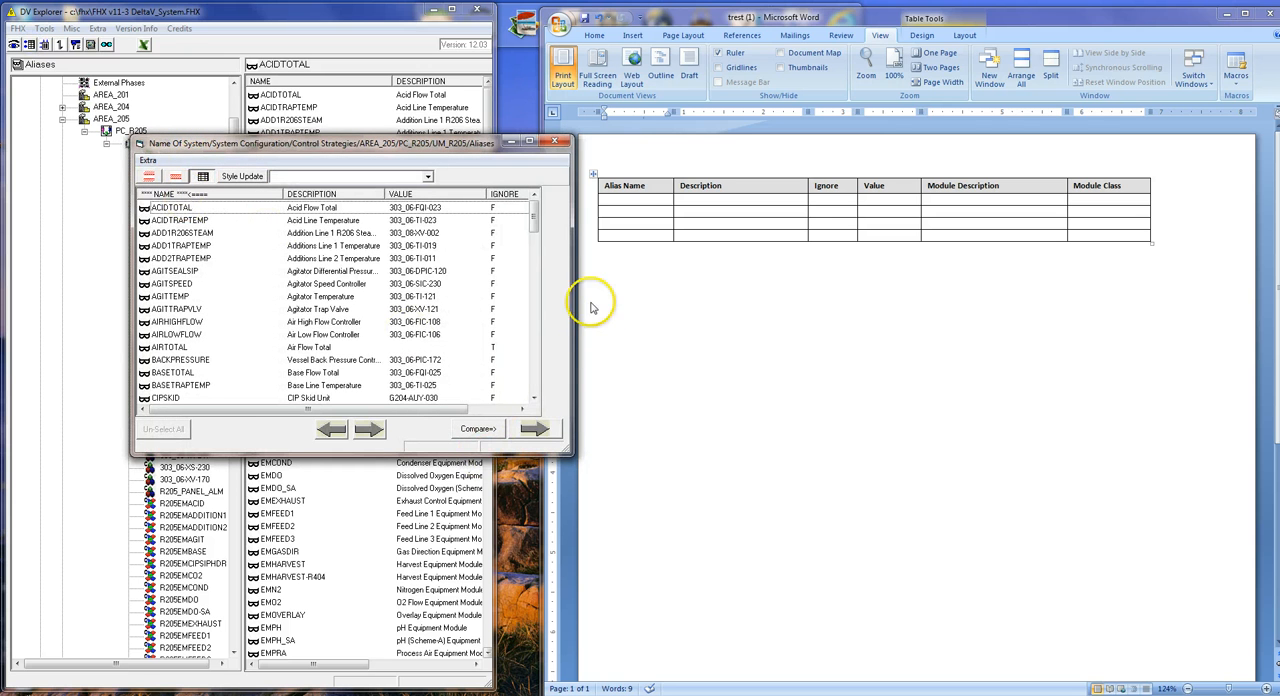
left_click(622, 209)
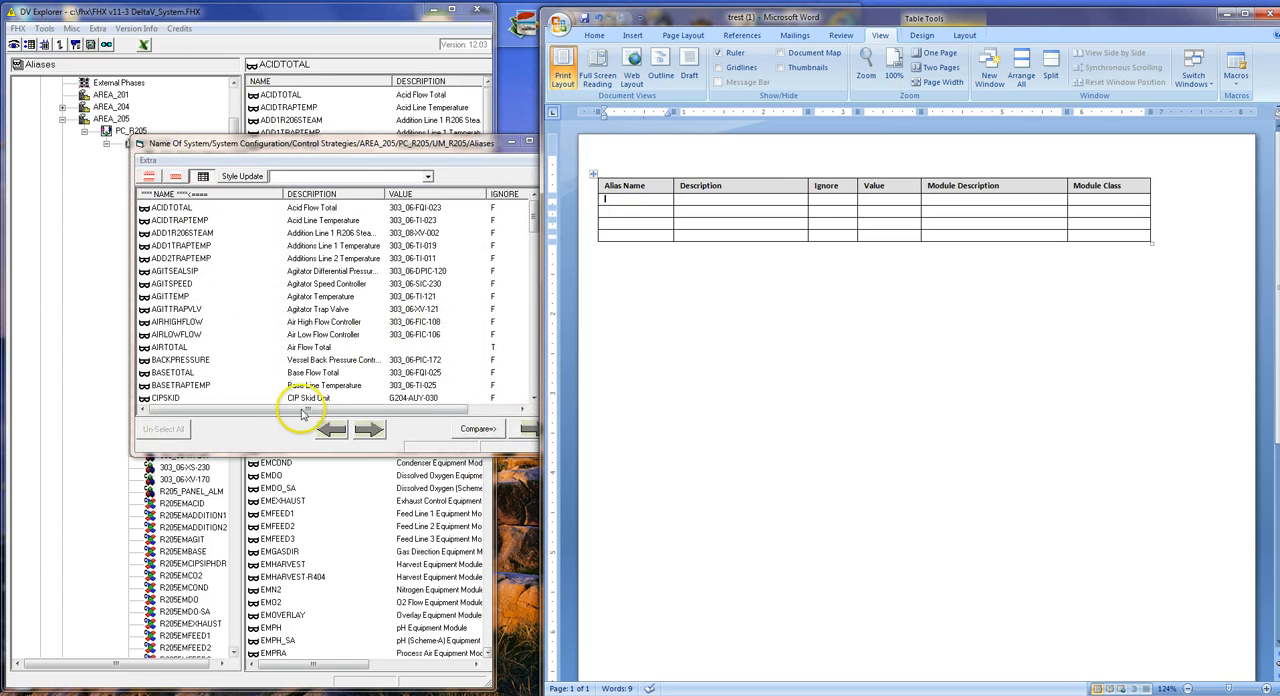
left_click(409, 430)
left_click(533, 431)
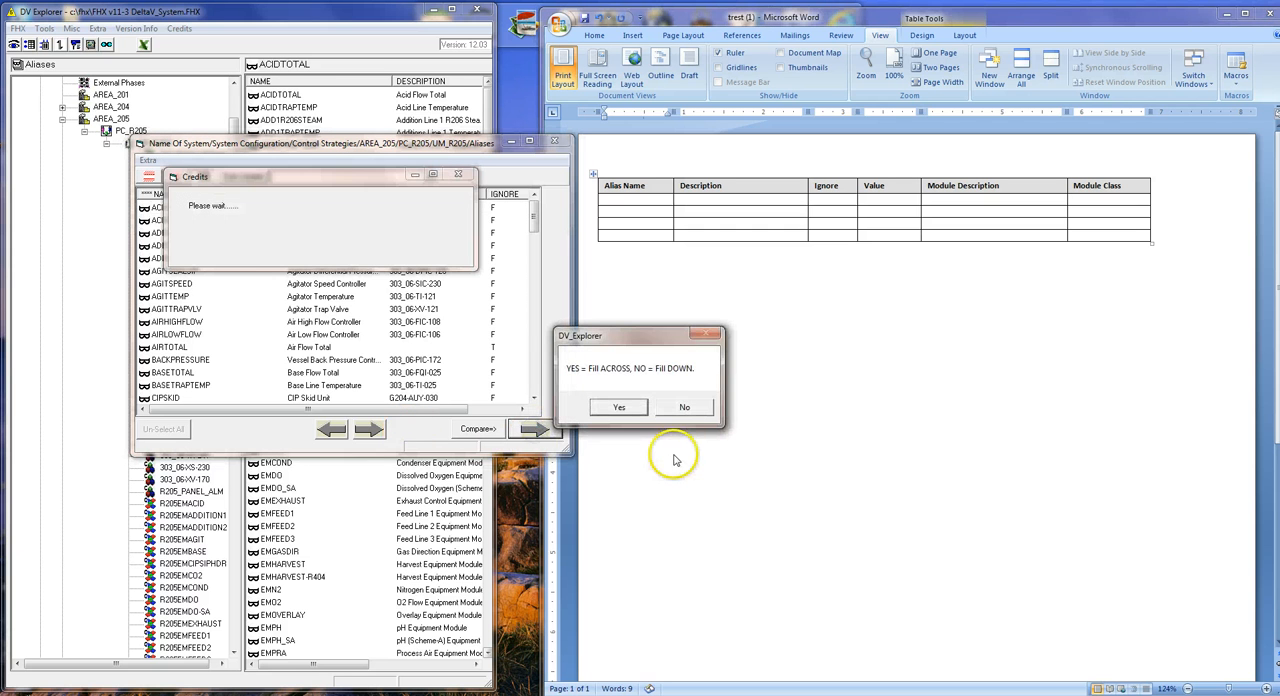
left_click(684, 410)
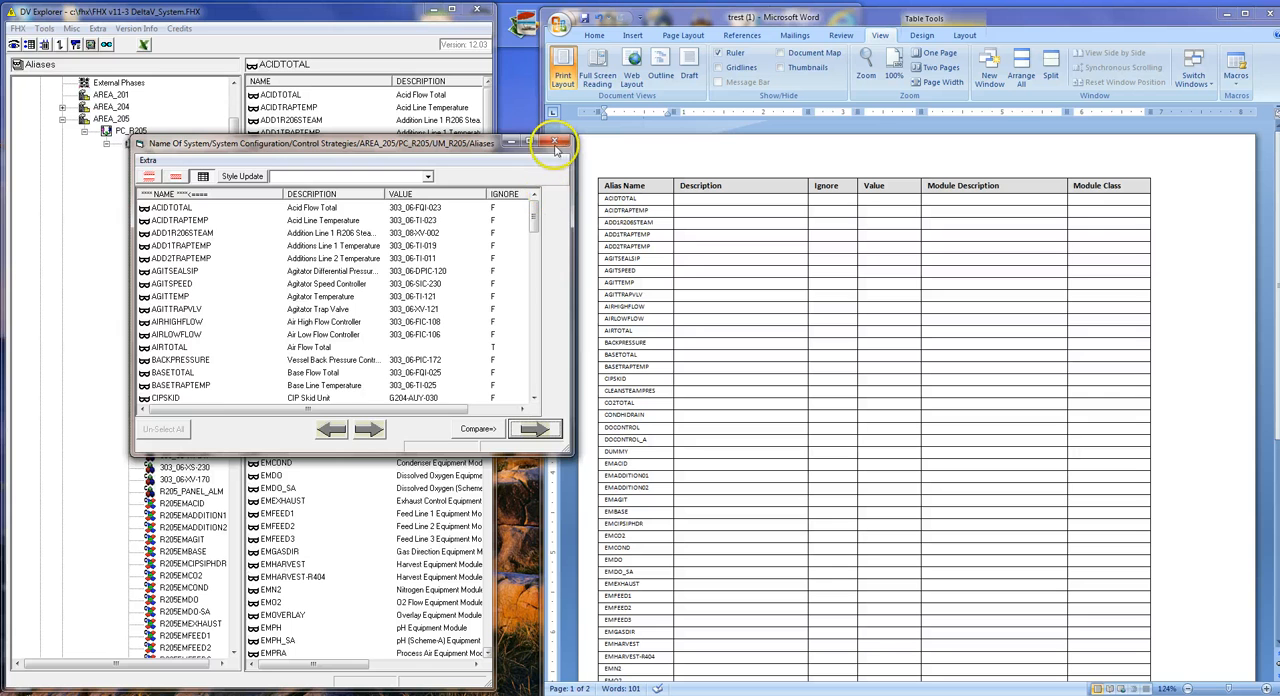
left_click(555, 141)
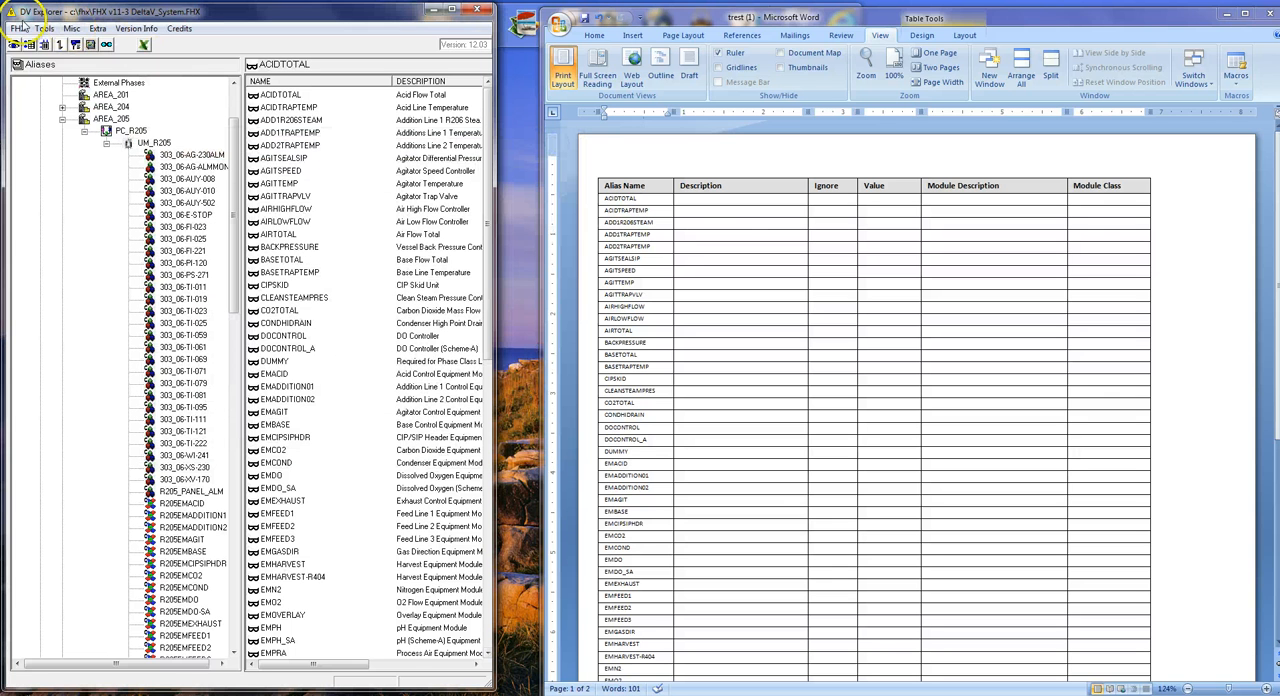
Target the first empty Description cell in the Word table and open DV Explorer's Word Table Data Fill tool.
left_click(735, 224)
left_click(704, 203)
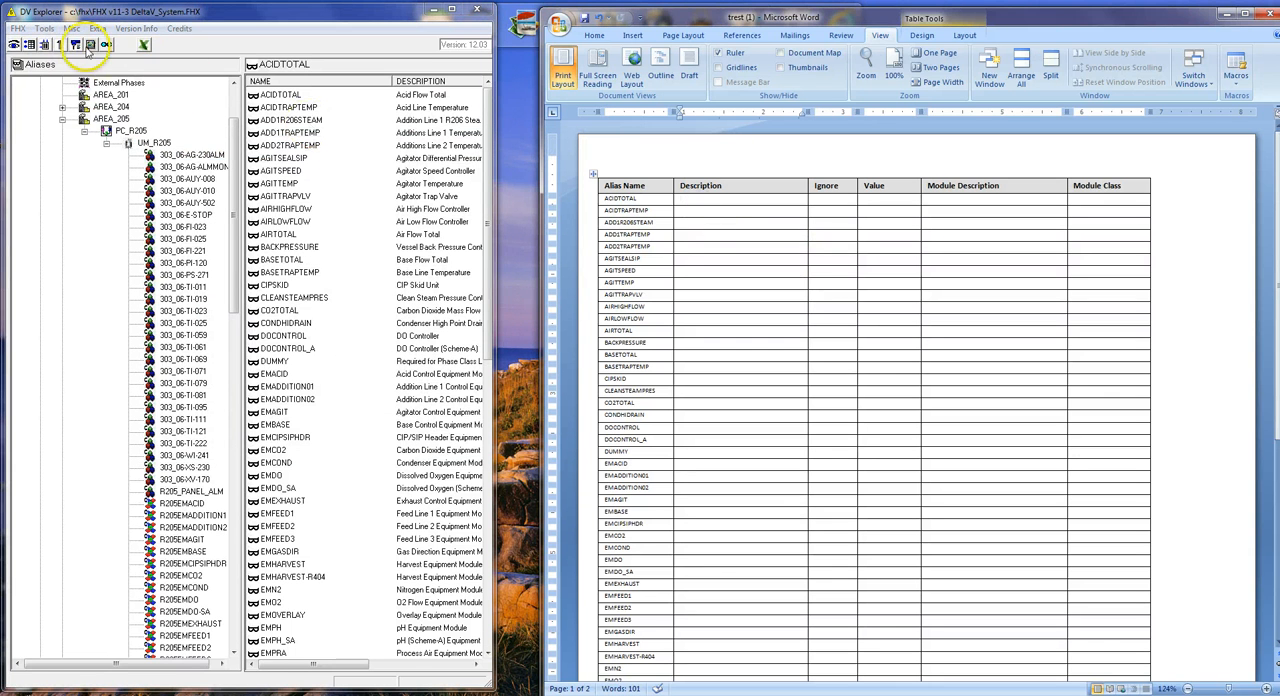
left_click(44, 28)
left_click(75, 117)
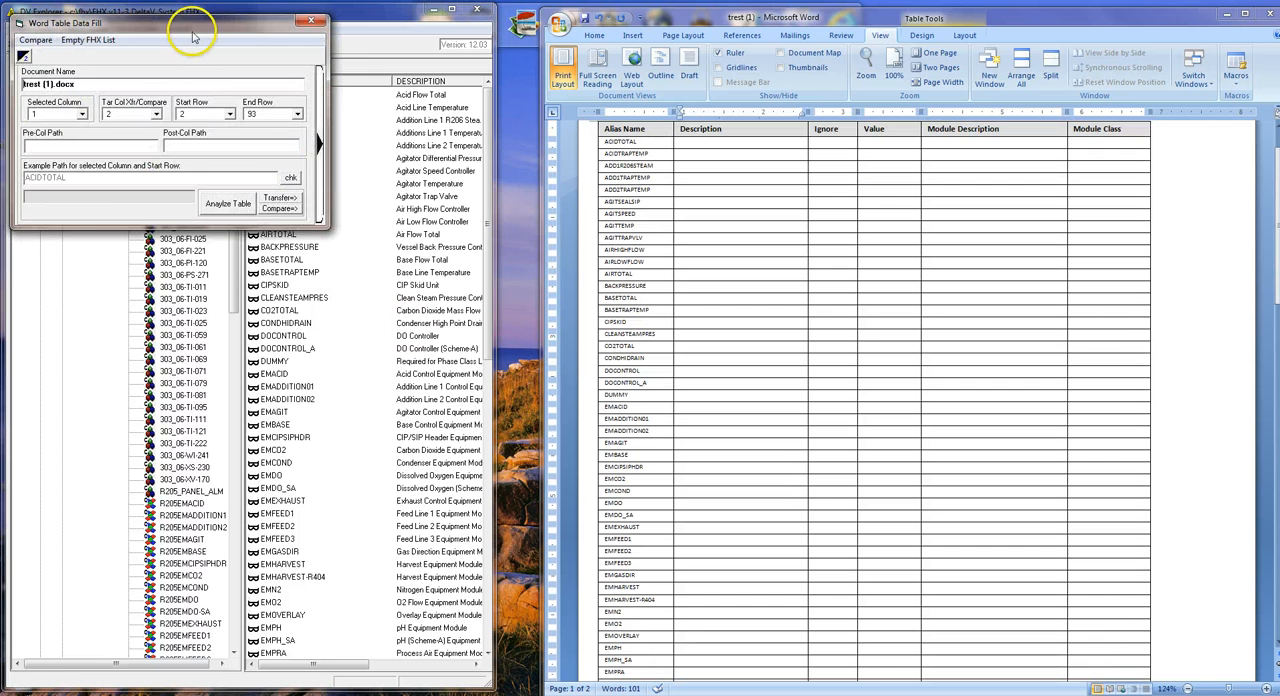
left_click_drag(184, 21, 294, 20)
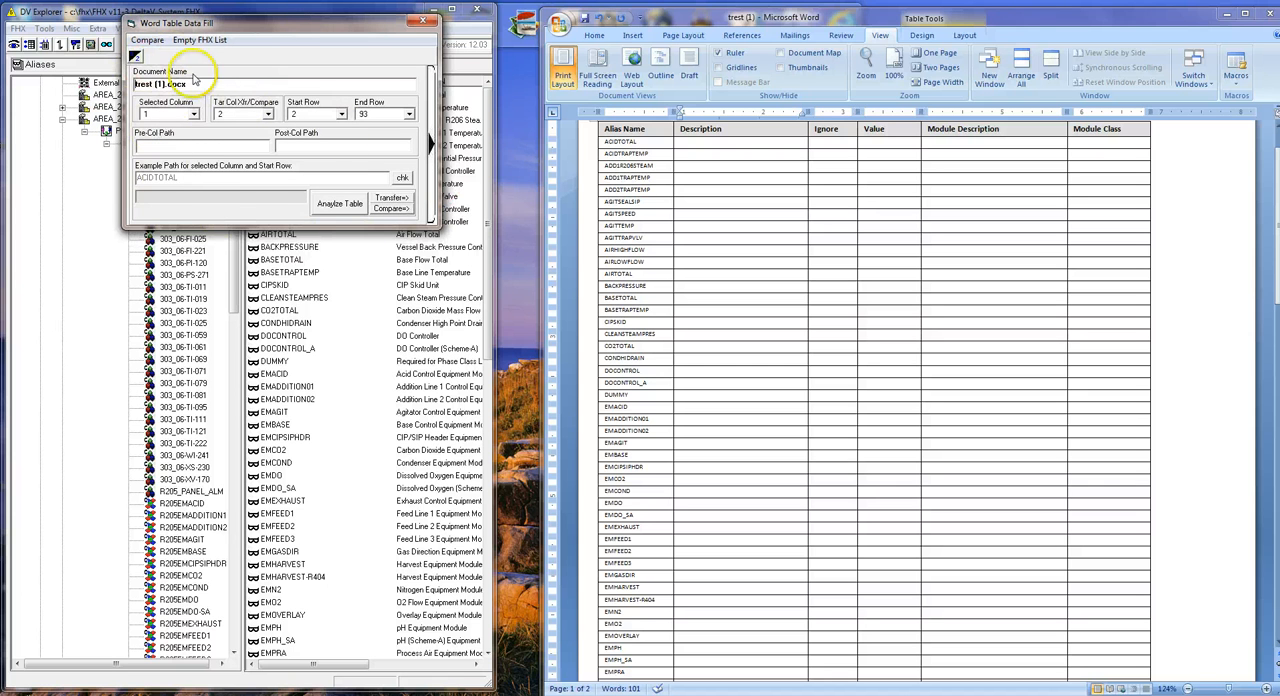
Expand the Word Table Data Fill options and load the saved table fill file EXAMPLE.TXT.
left_click(135, 56)
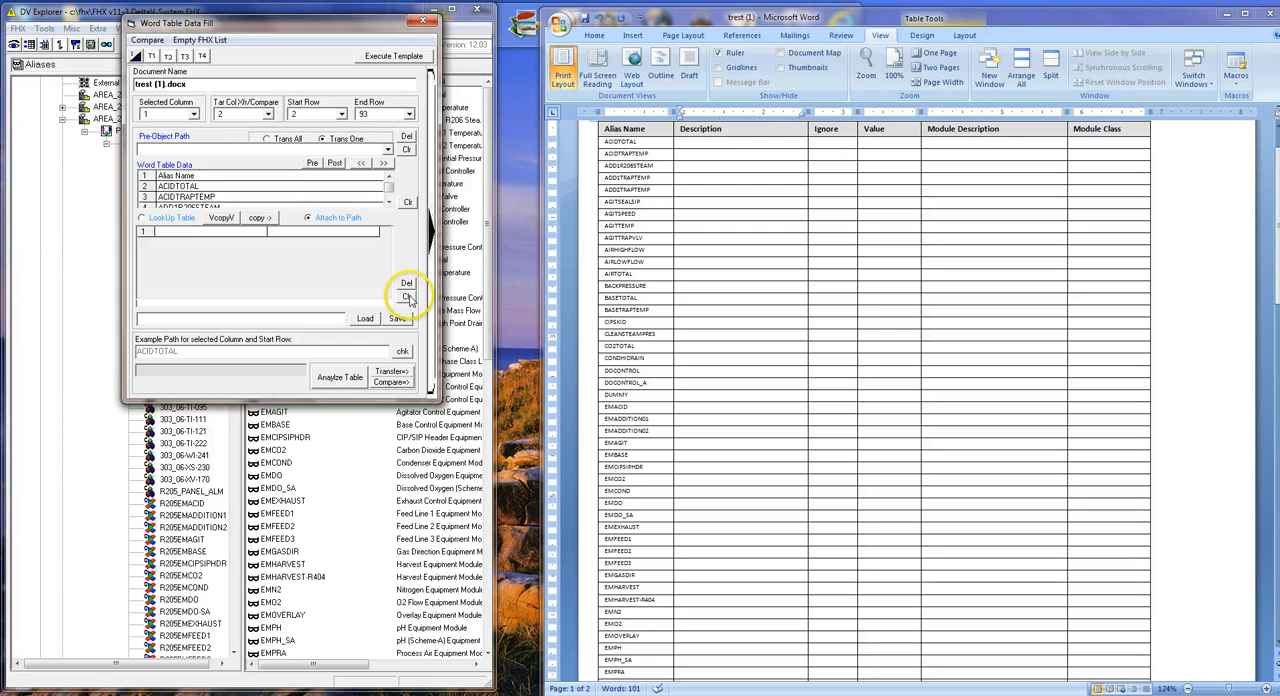
left_click(365, 319)
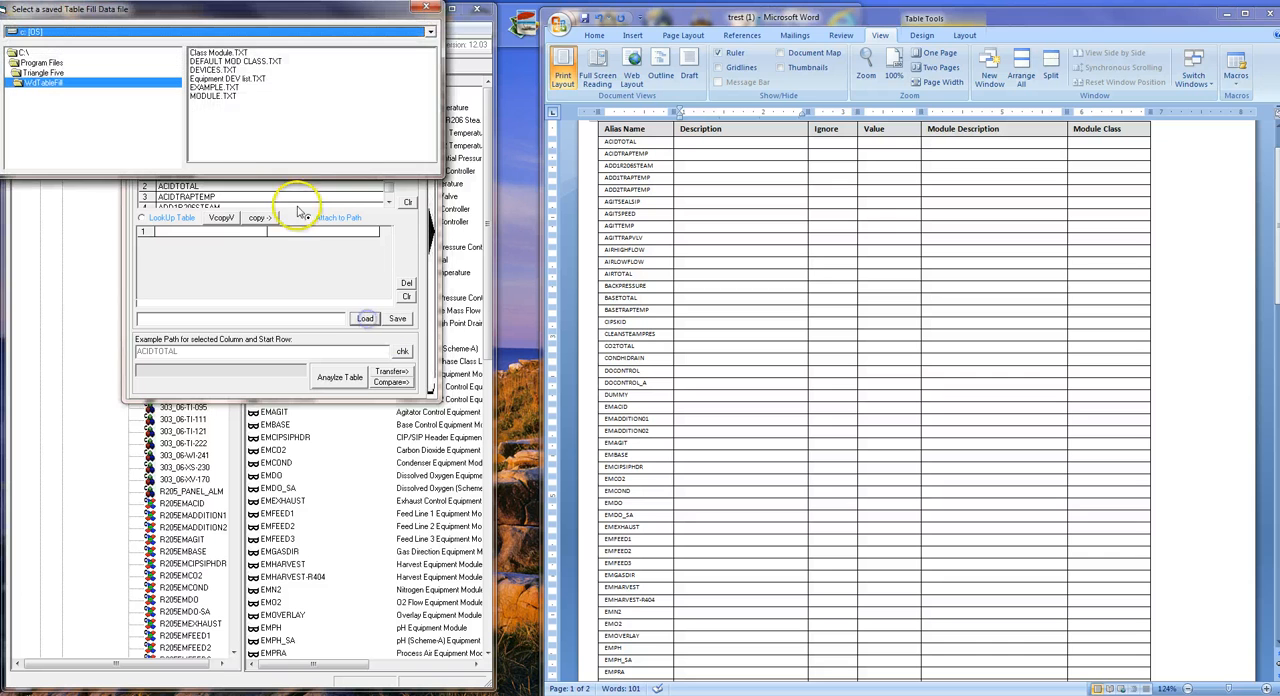
double_click(215, 88)
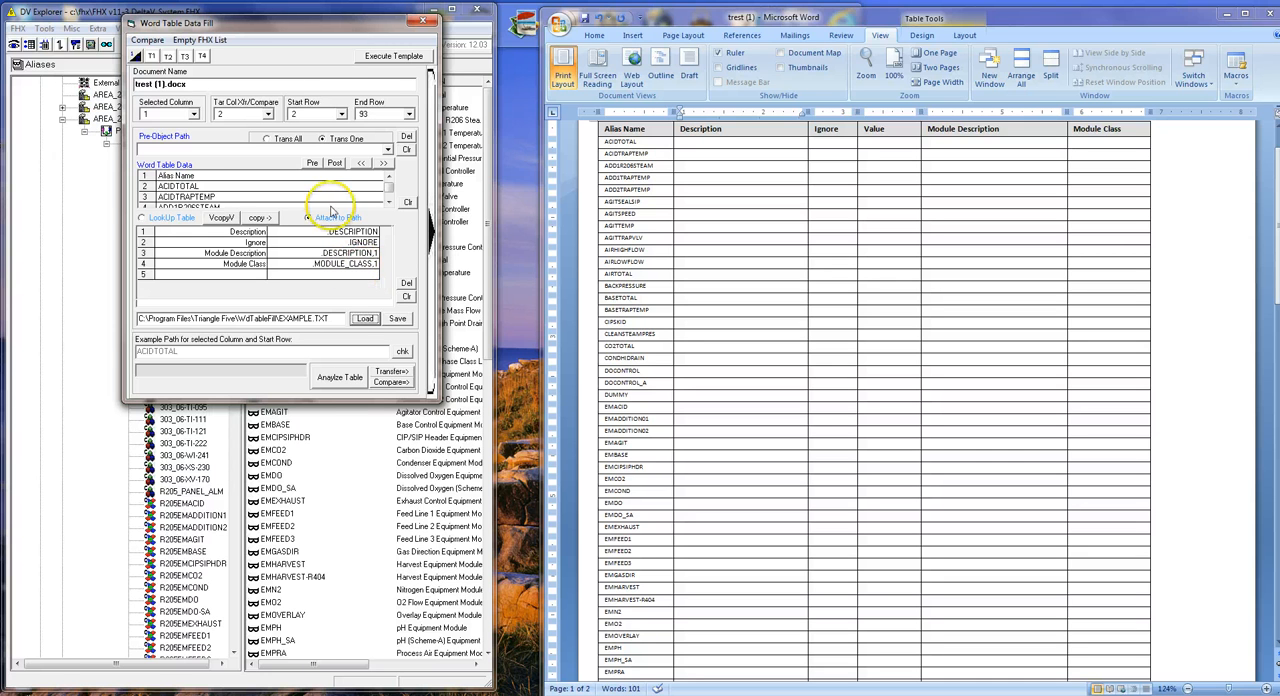
Set the pre-object path to UM_R205/ and transfer the .DESCRIPTION values into the Word table's Description column.
left_click_drag(235, 20, 340, 43)
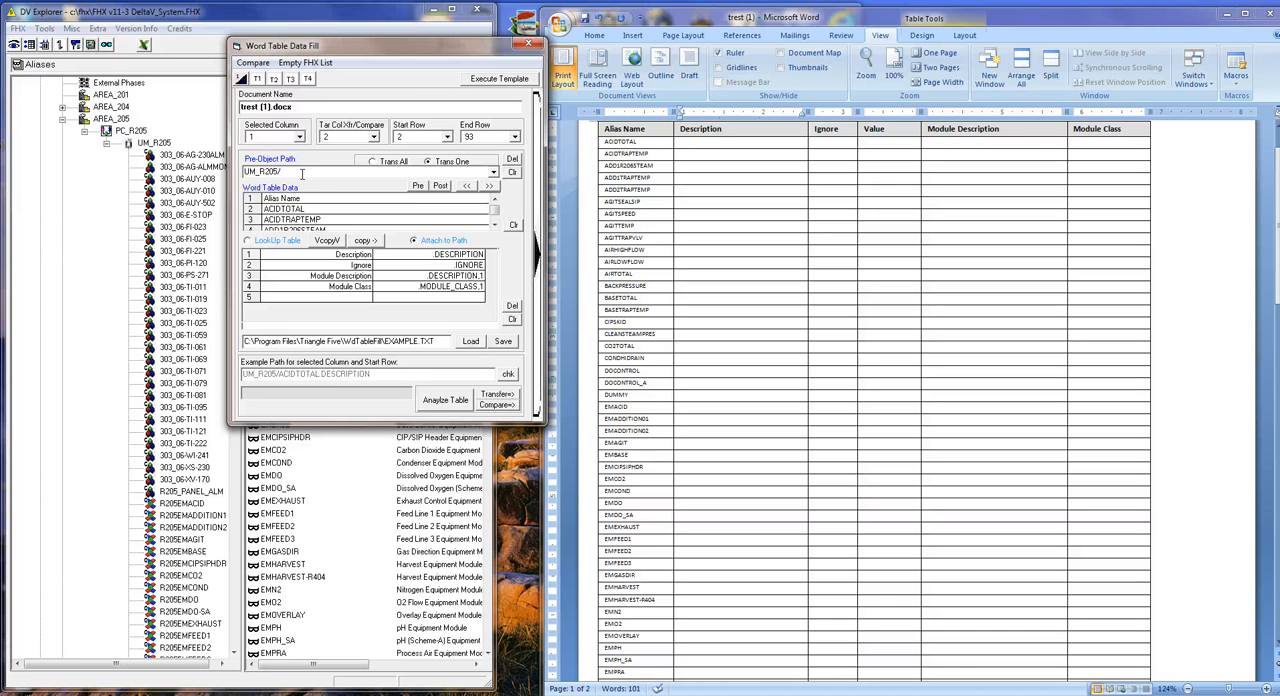
left_click(455, 255)
left_click(686, 141)
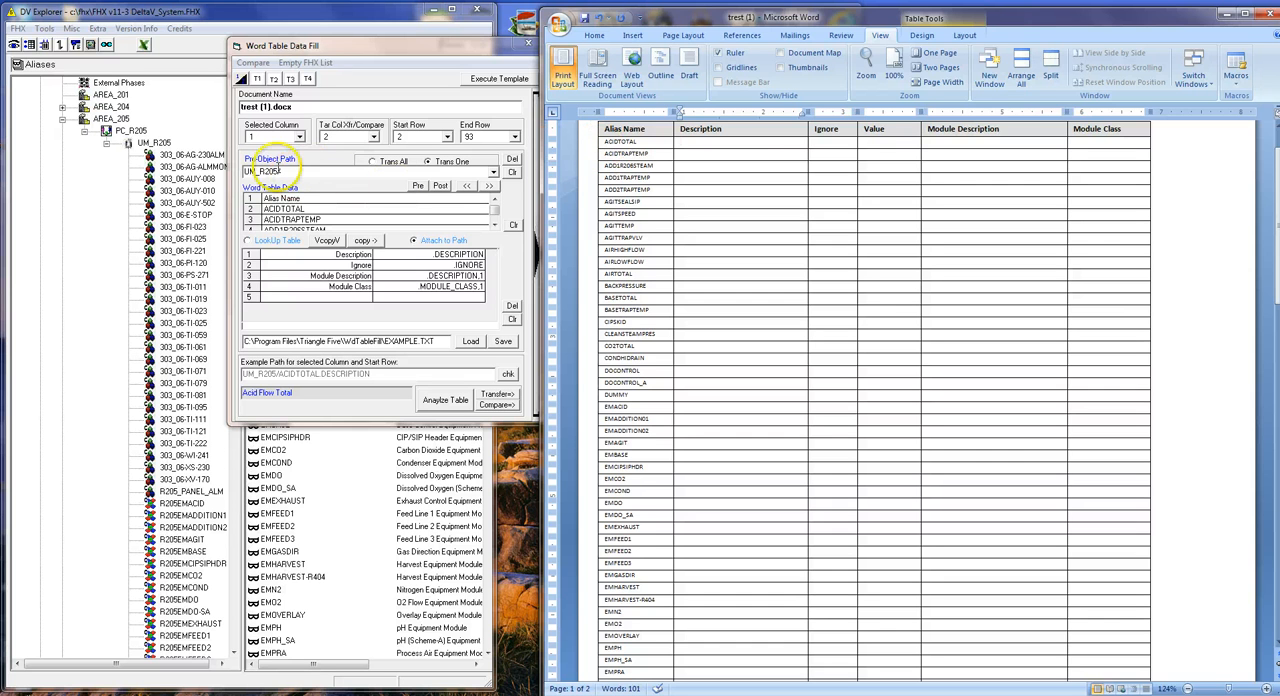
type("/")
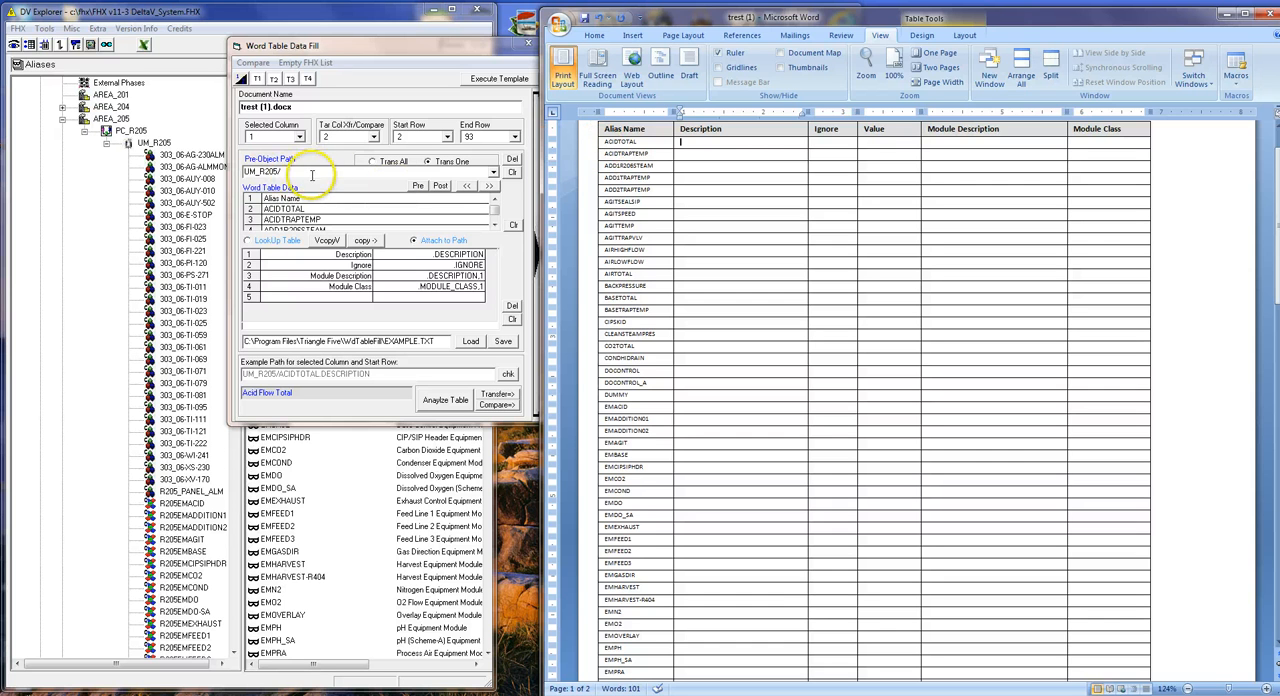
left_click(450, 401)
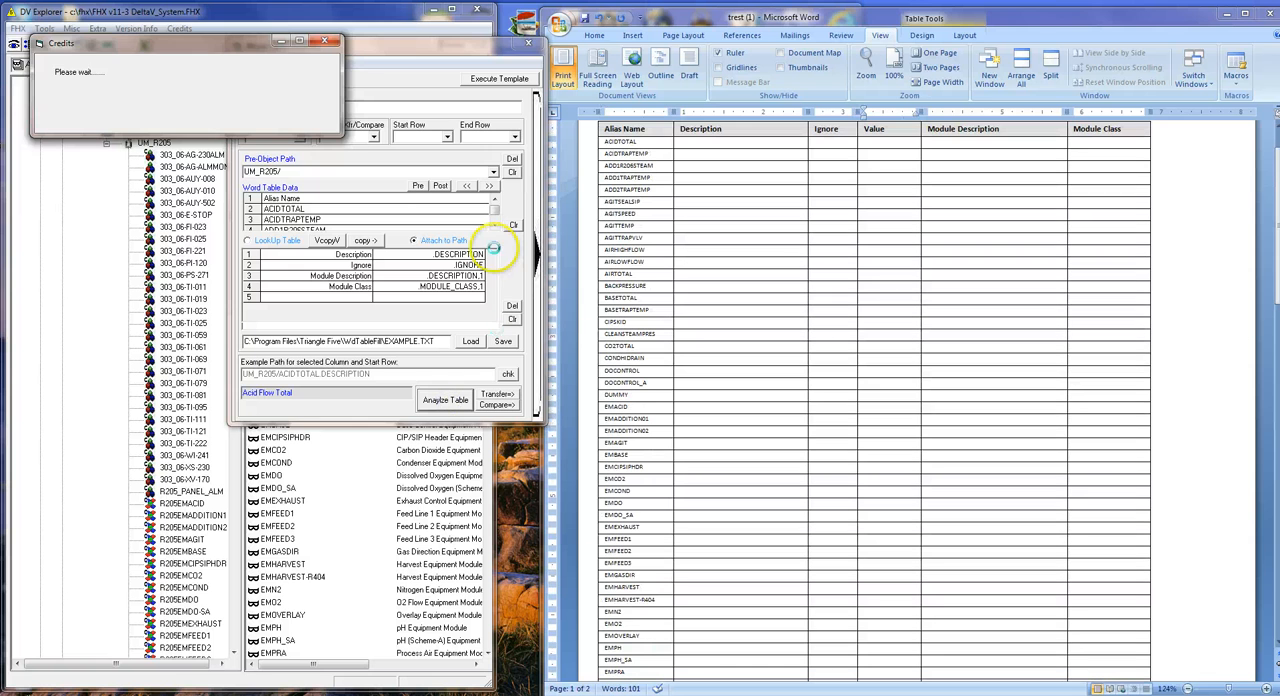
left_click(497, 394)
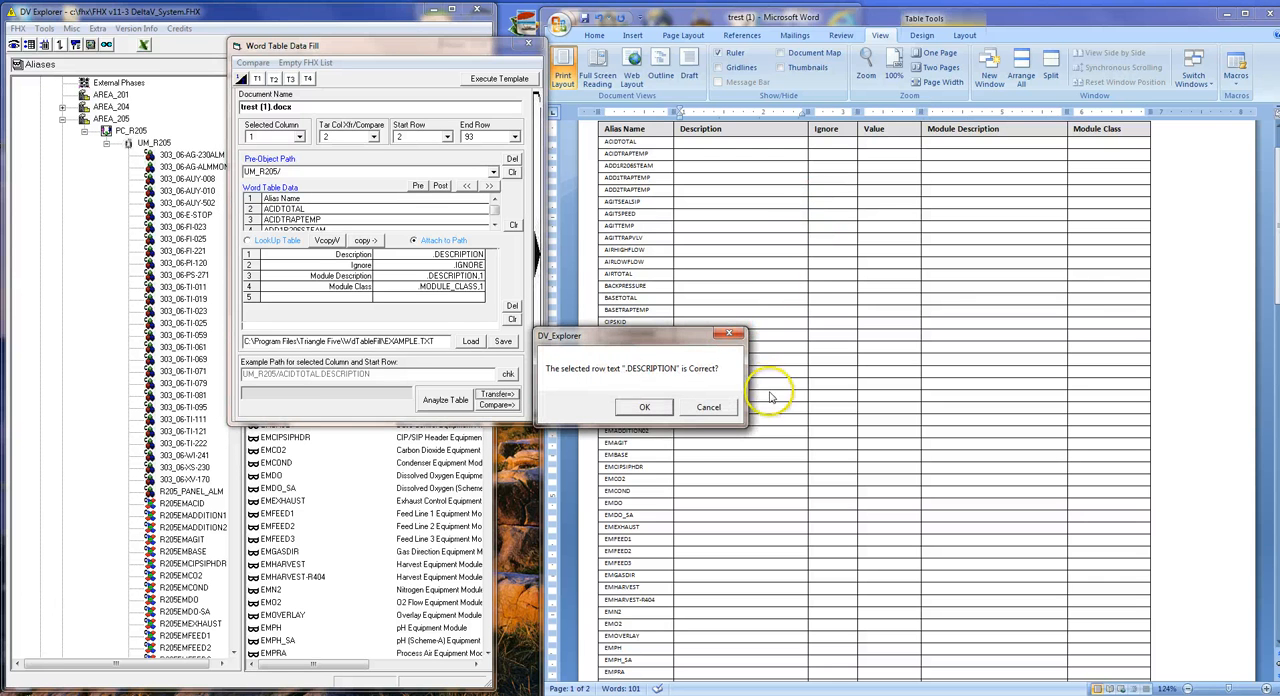
left_click(645, 407)
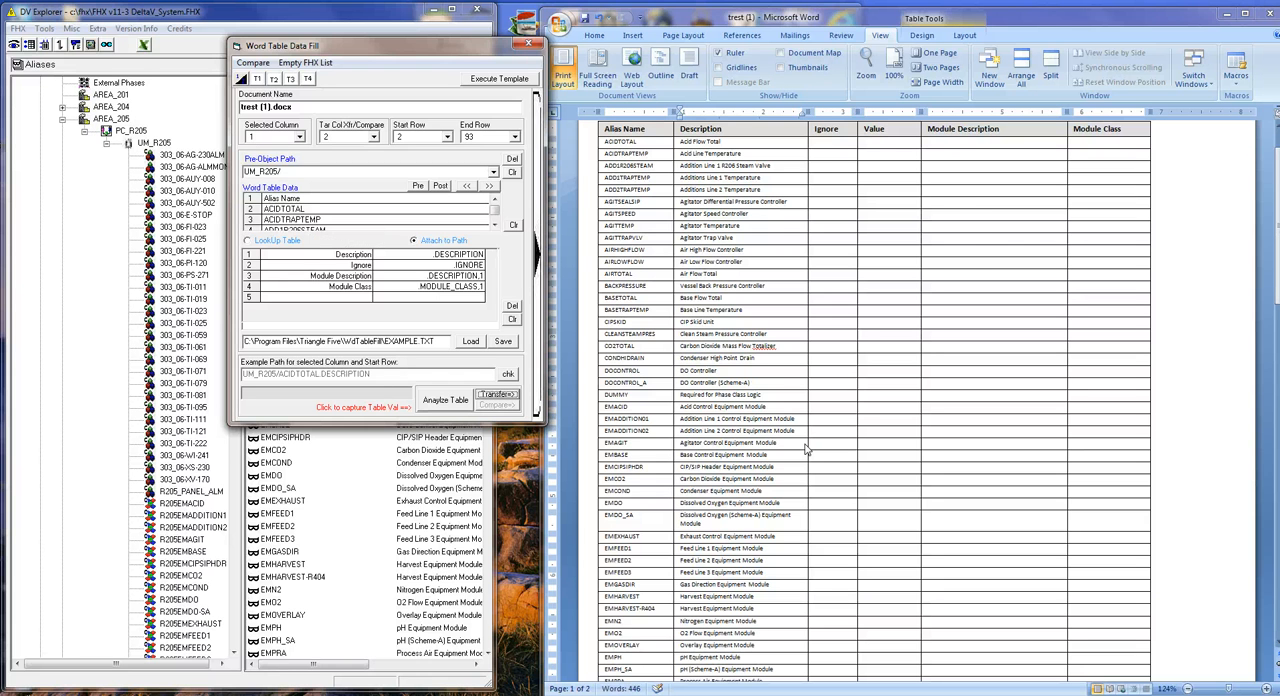
Load the saved text replacements and enable Grp1 so that F becomes False and T becomes True.
left_click(828, 142)
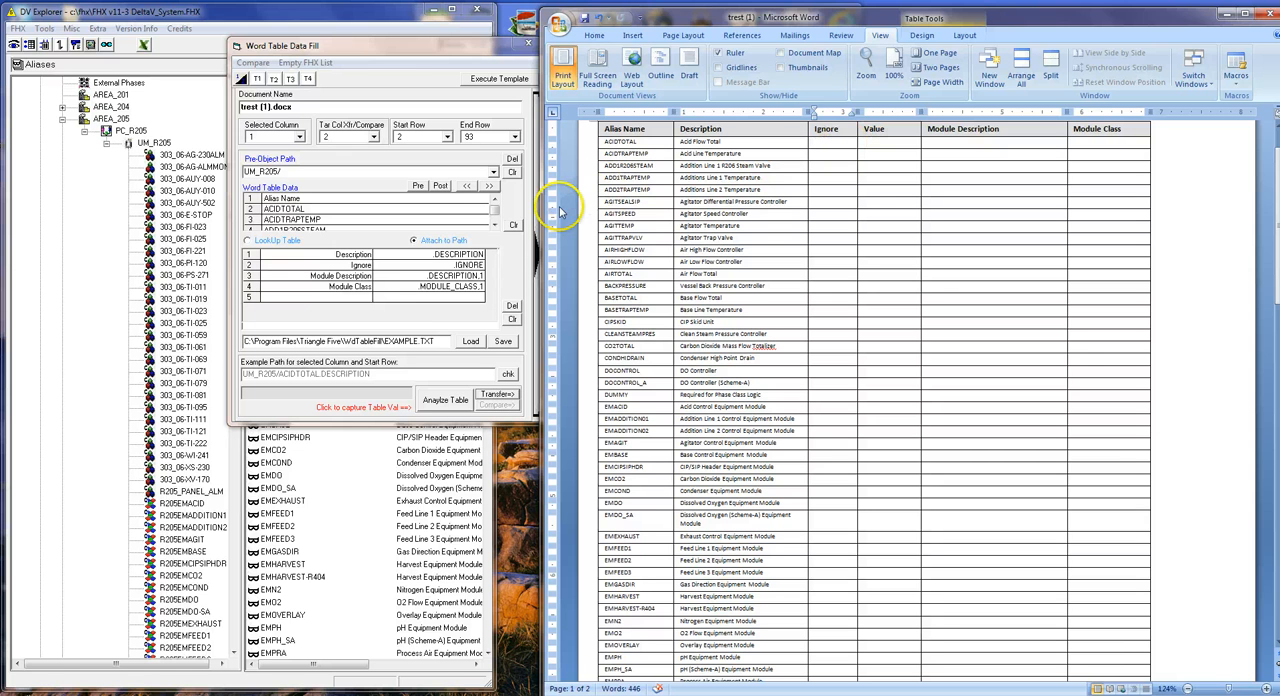
left_click(535, 240)
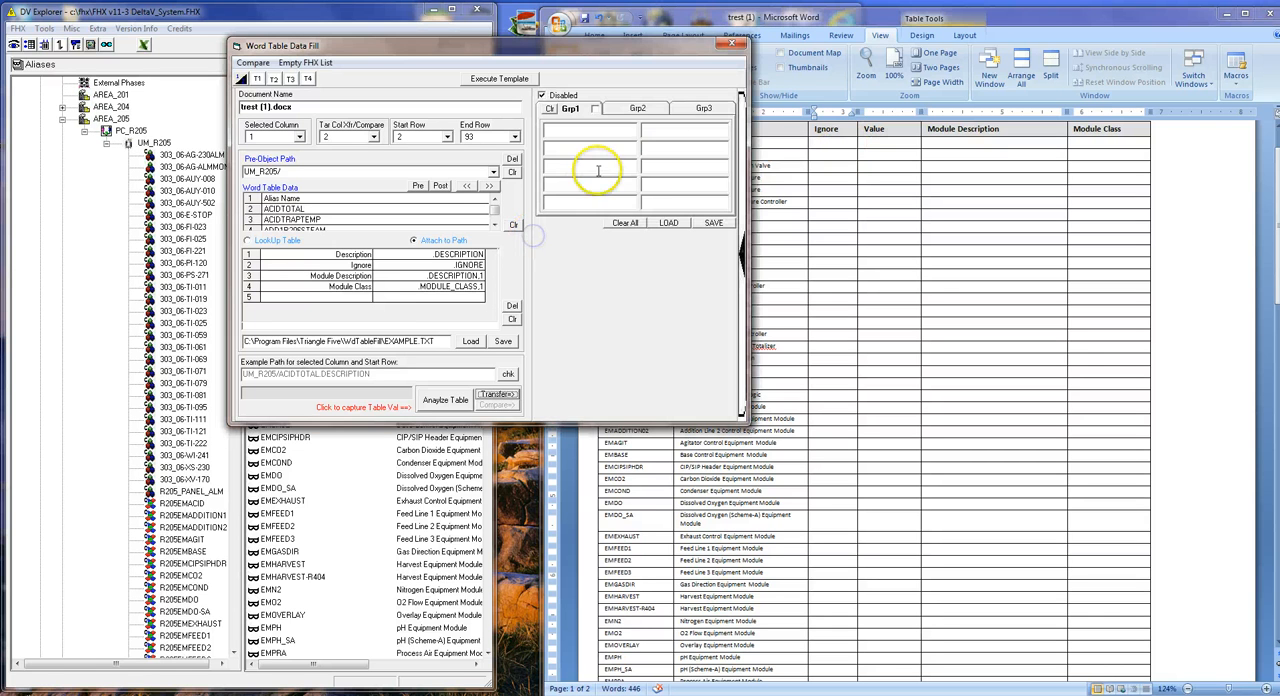
left_click(667, 223)
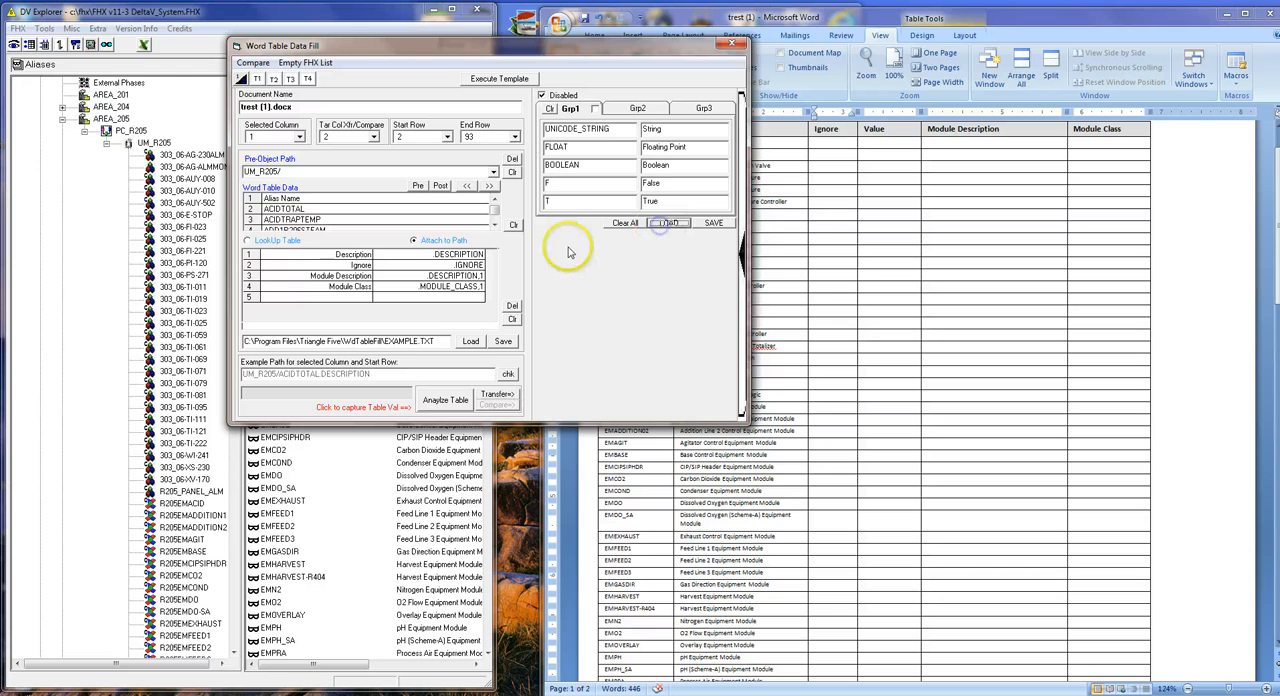
left_click(594, 109)
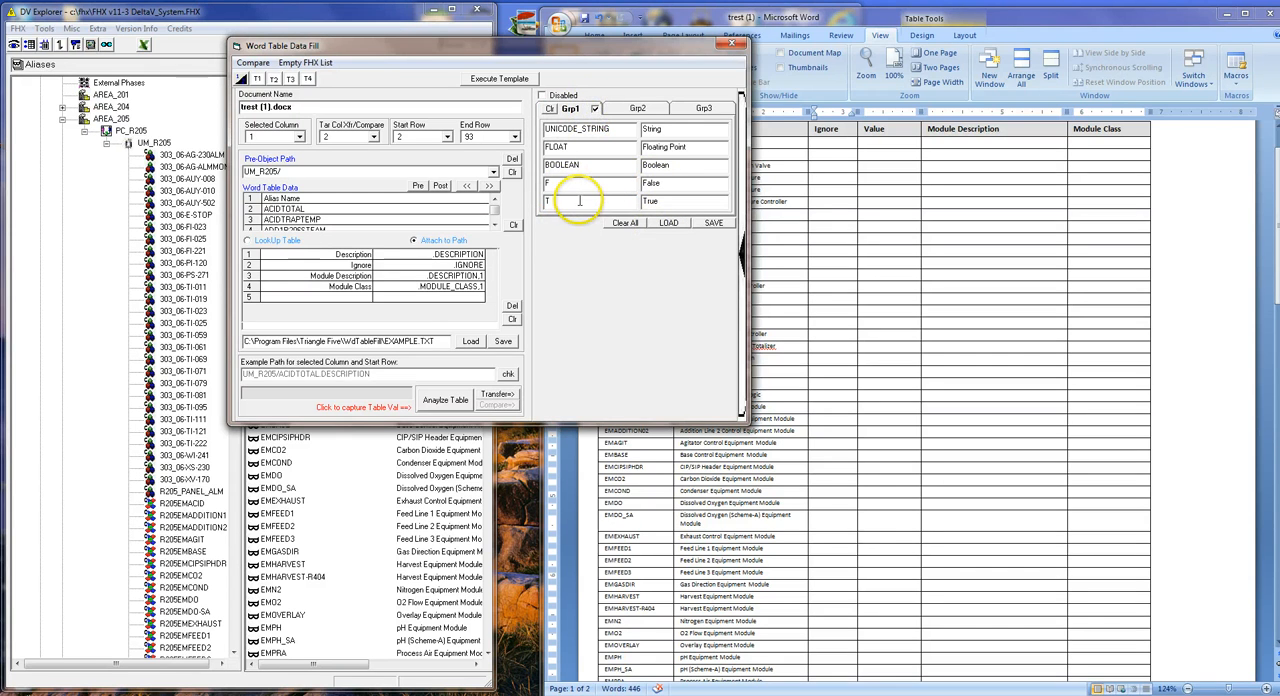
left_click_drag(741, 210, 523, 266)
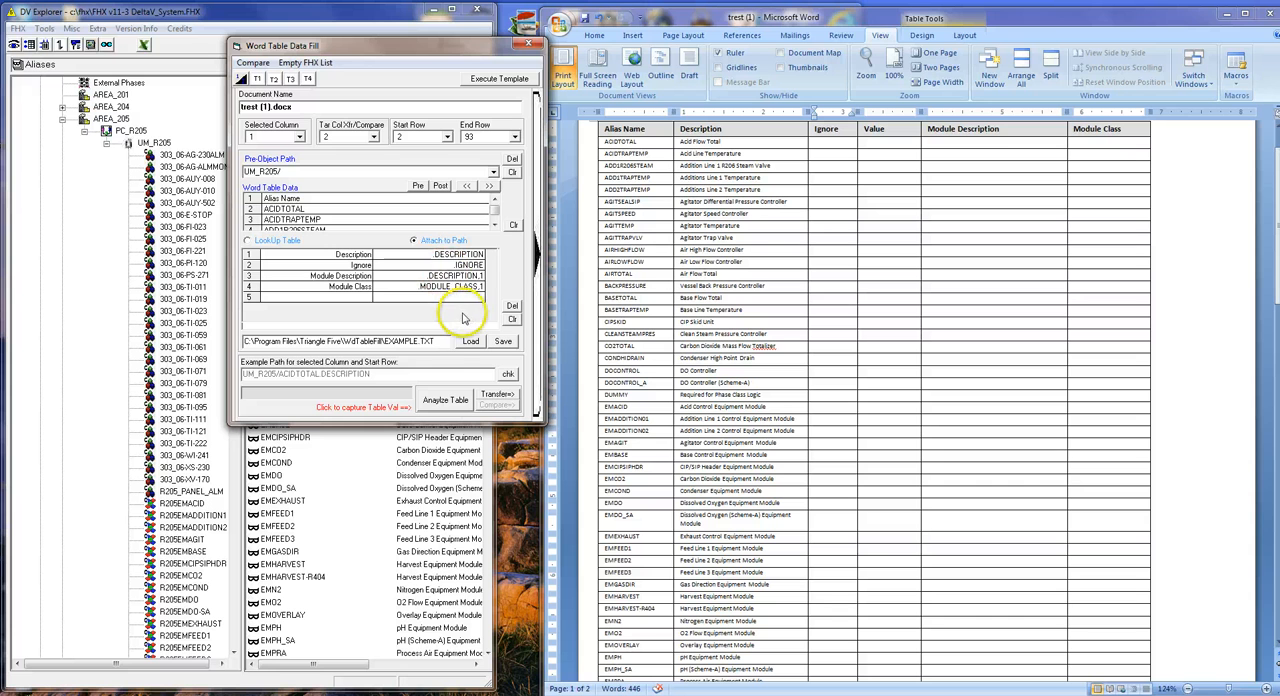
Transfer the .IGNORE values into the Word table's Ignore column, starting at its first data row.
left_click(462, 265)
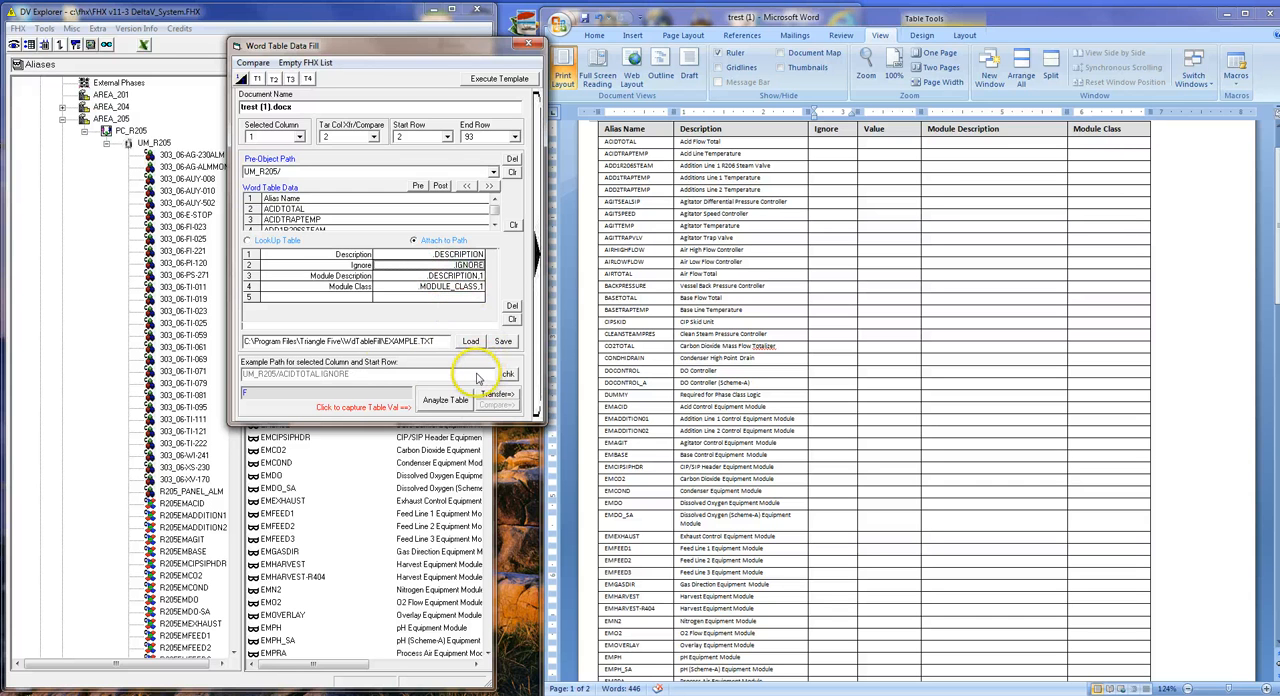
left_click(830, 142)
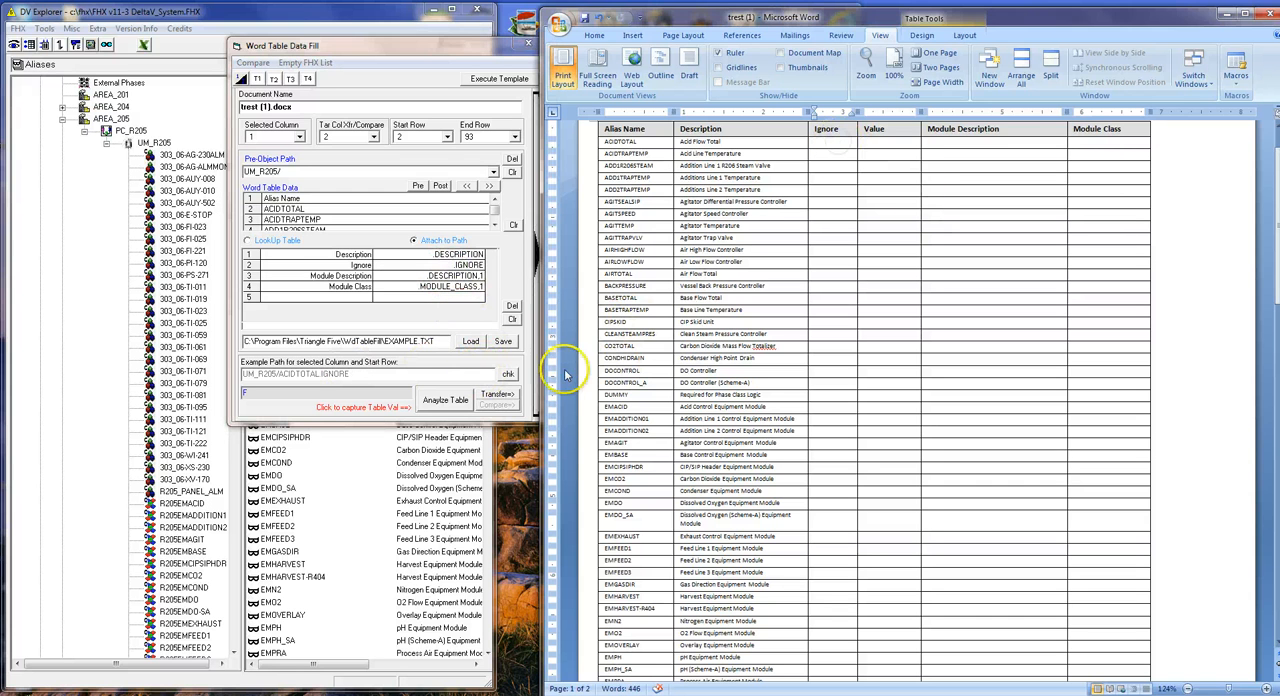
left_click(508, 398)
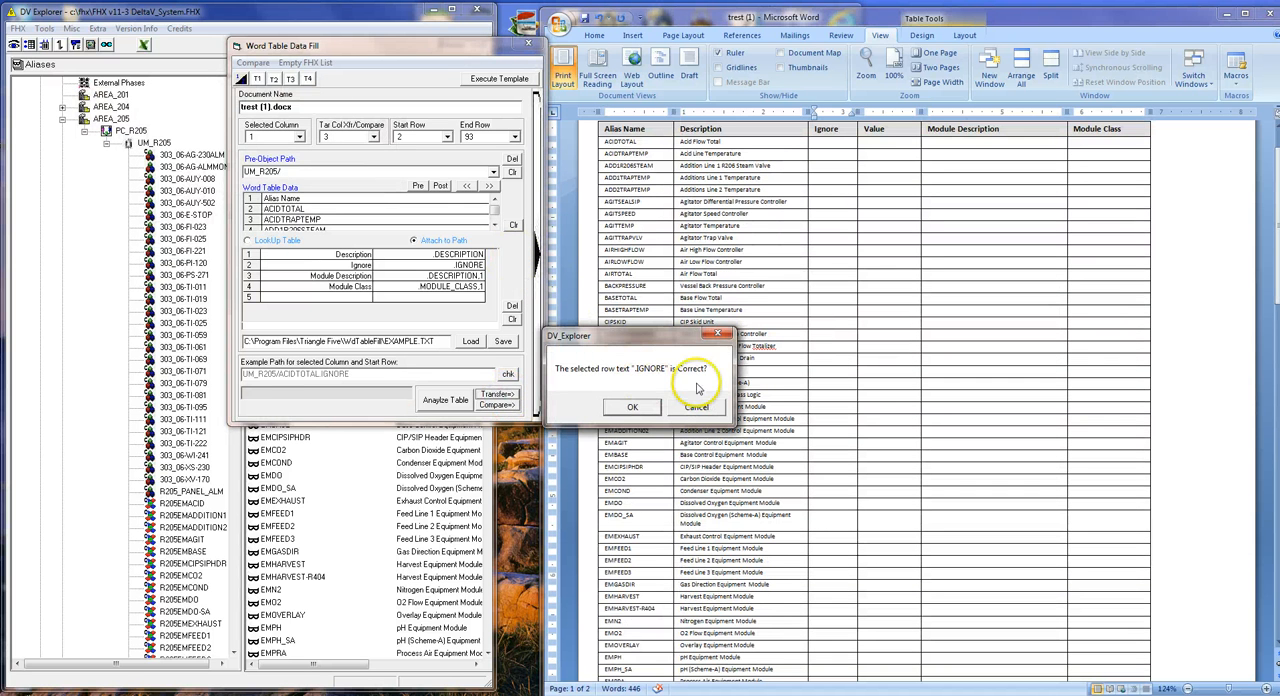
left_click(633, 409)
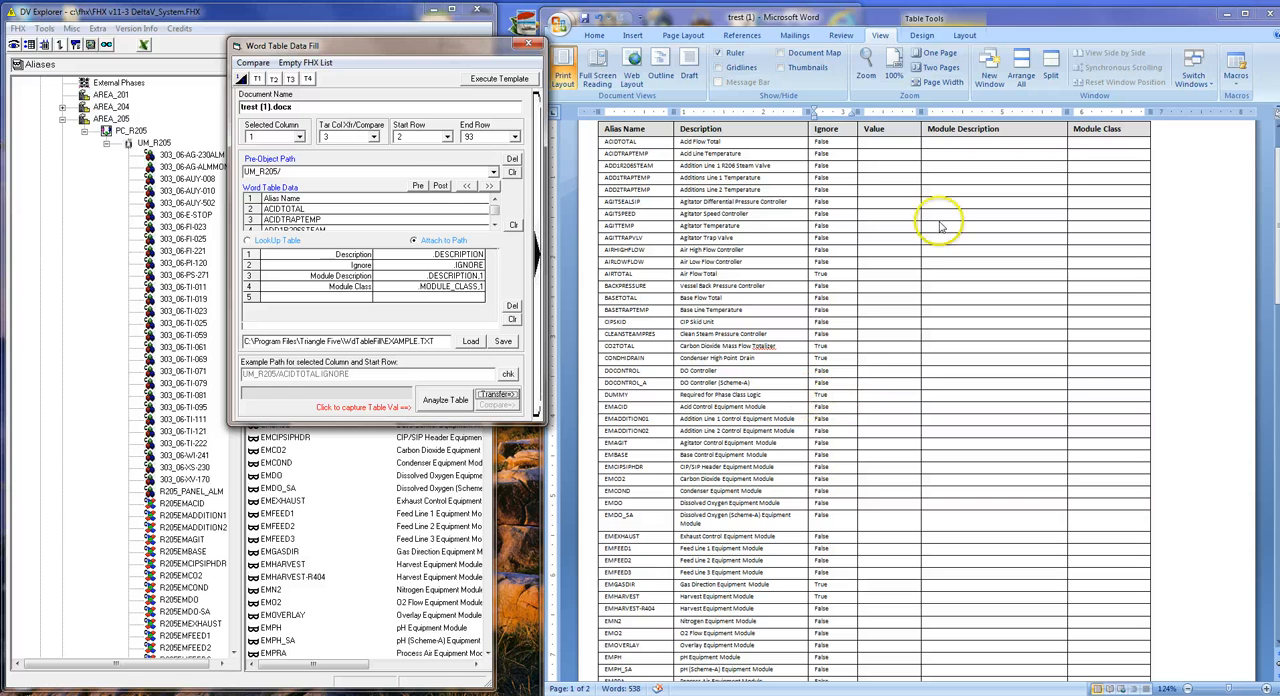
Add an entry named Value in row 5 of the attribute path list.
left_click(888, 142)
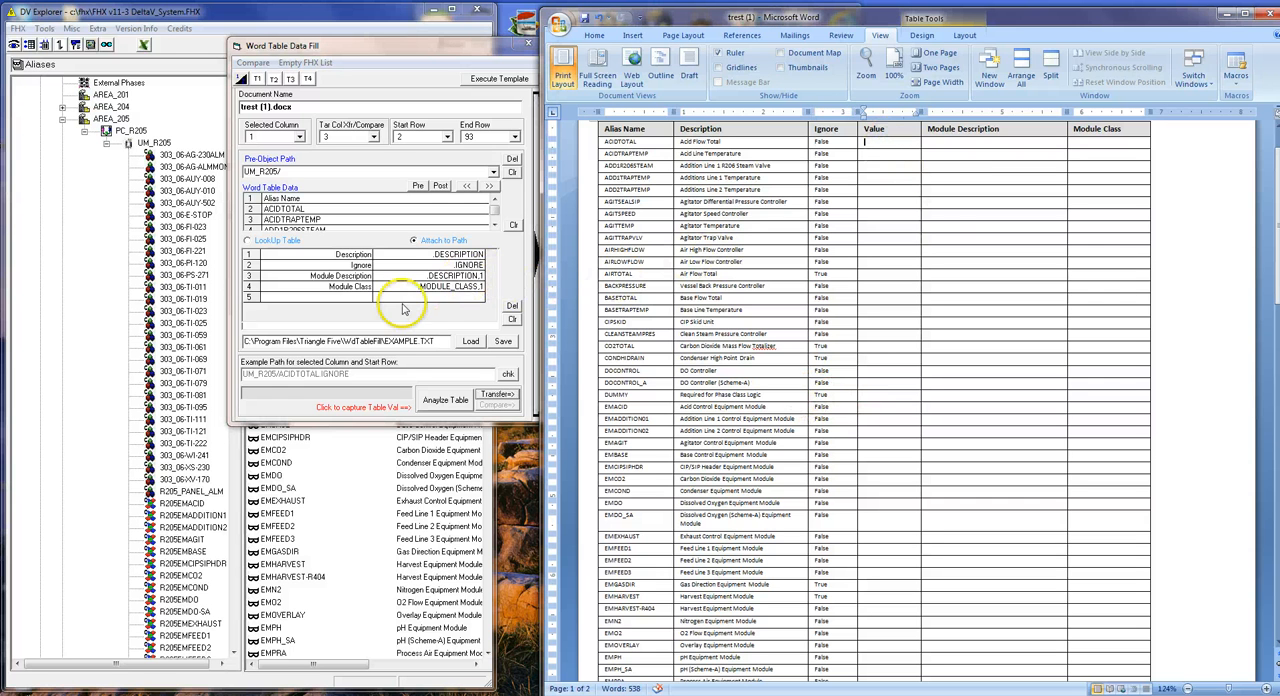
left_click(356, 304)
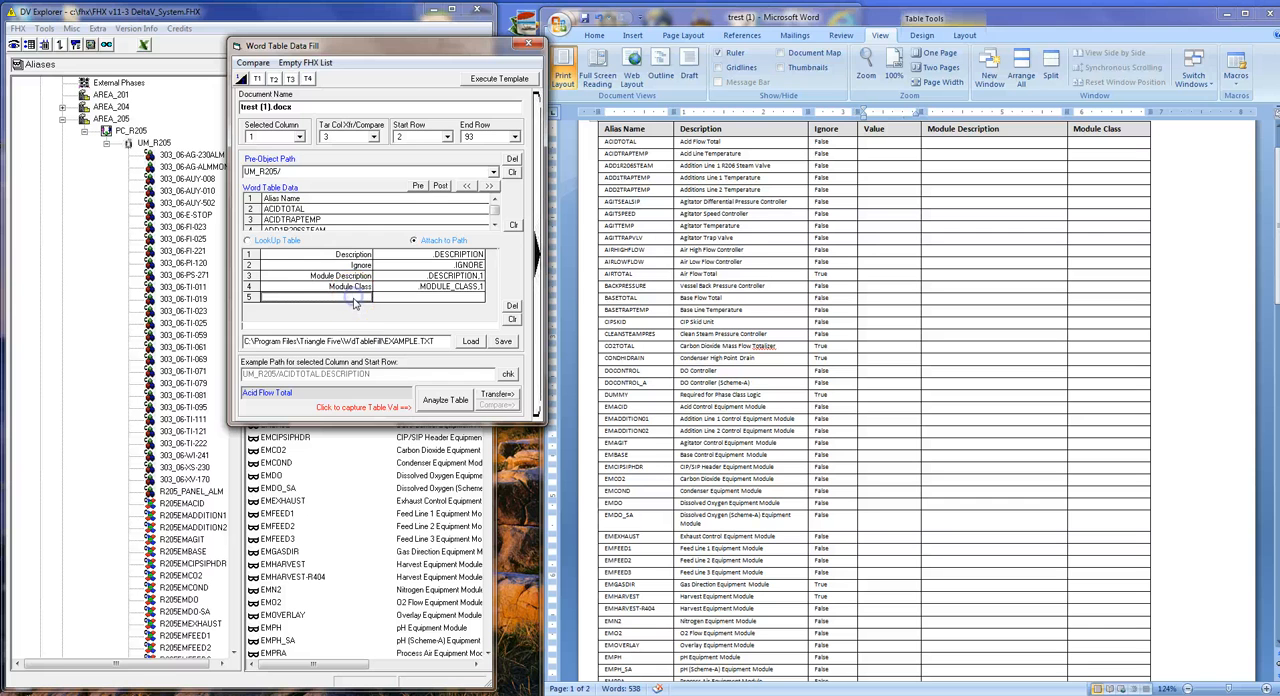
double_click(348, 299)
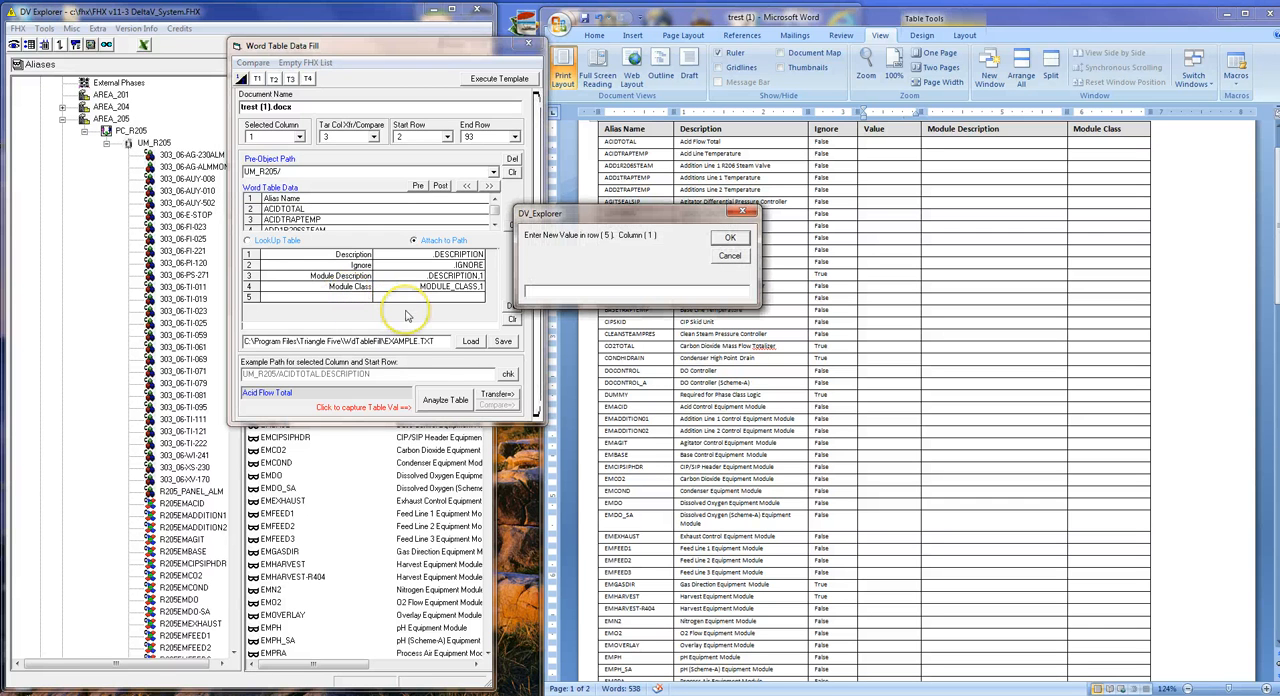
type("v")
key("BackSpace")
key("Caps_Lock")
type("V")
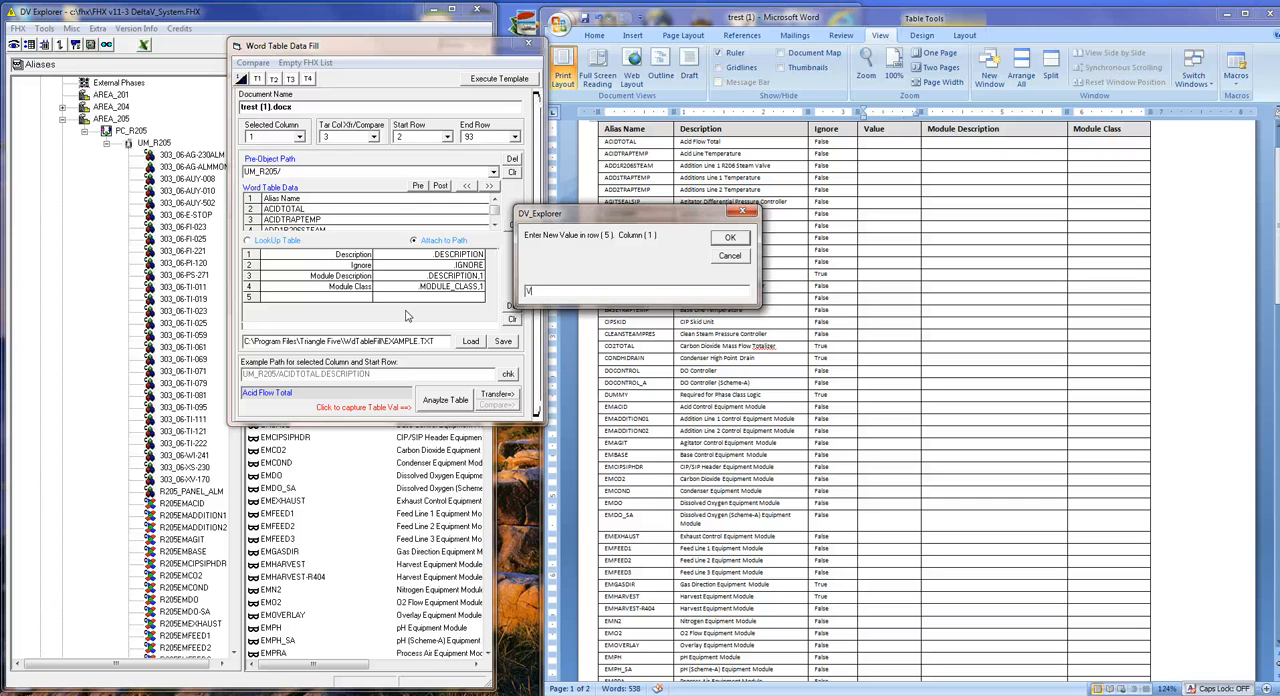
type("alue")
key("Return")
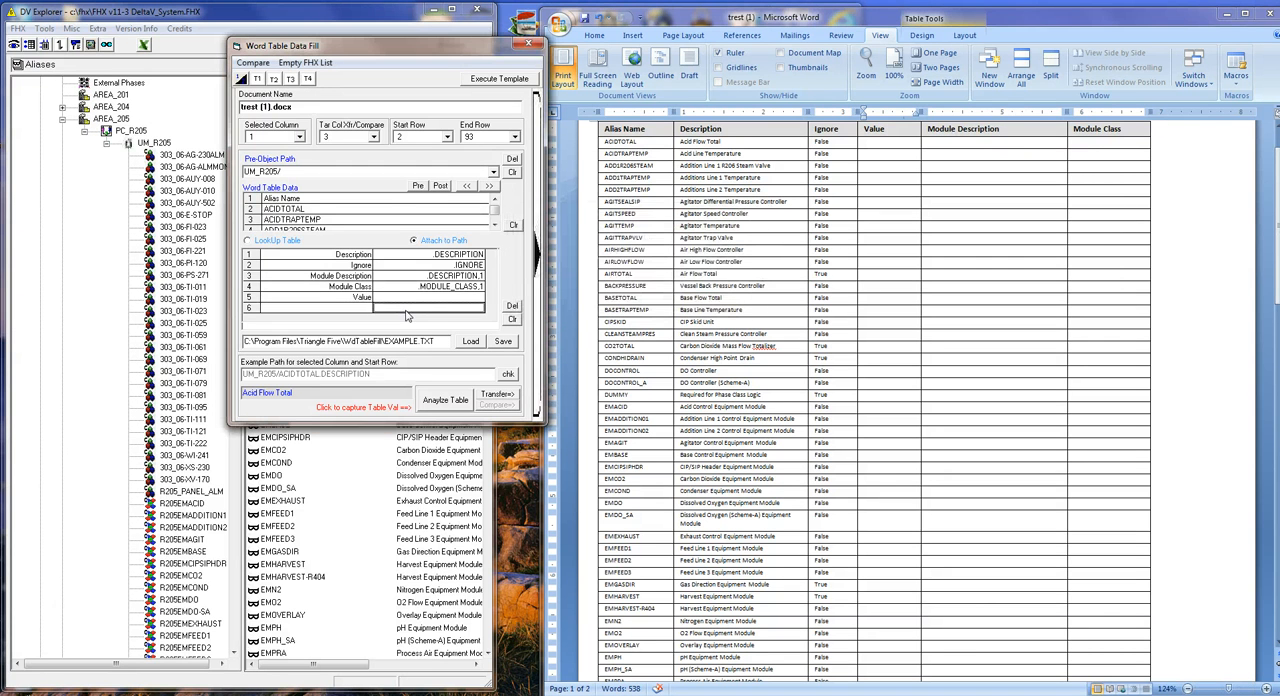
Set the attribute path of the Value entry to .VALUE.
double_click(406, 312)
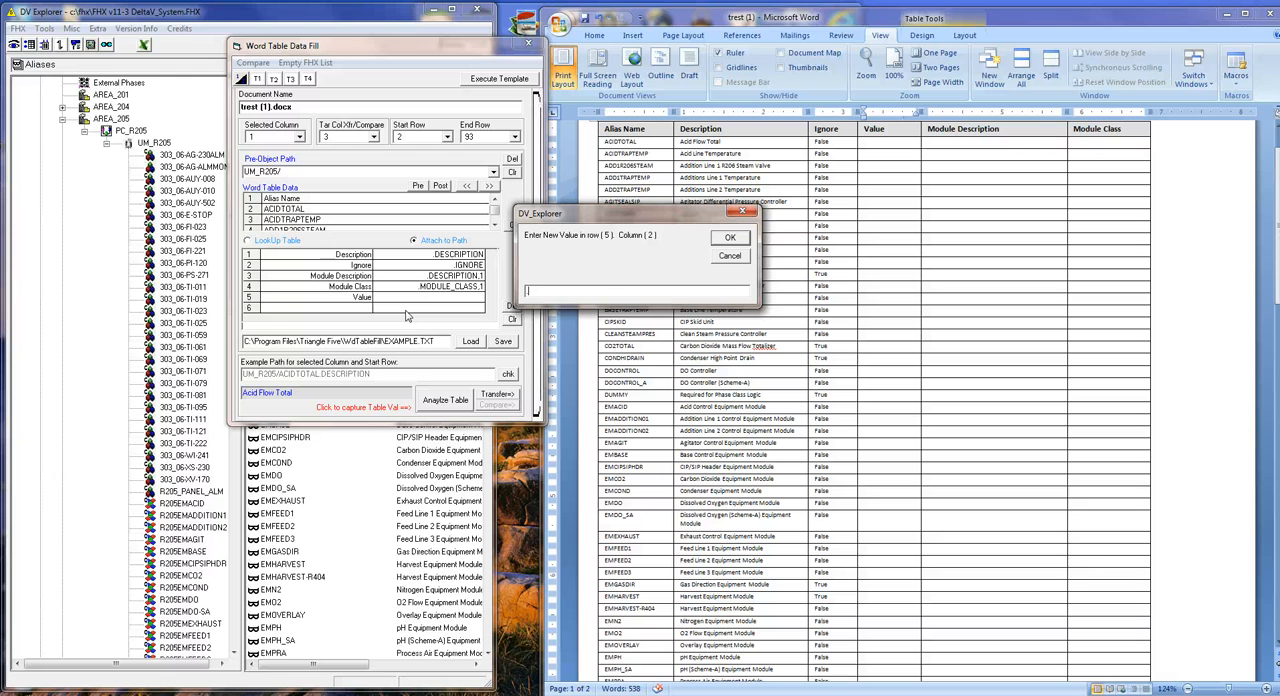
type("v")
key("BackSpace")
key("Caps_Lock")
type("VALU")
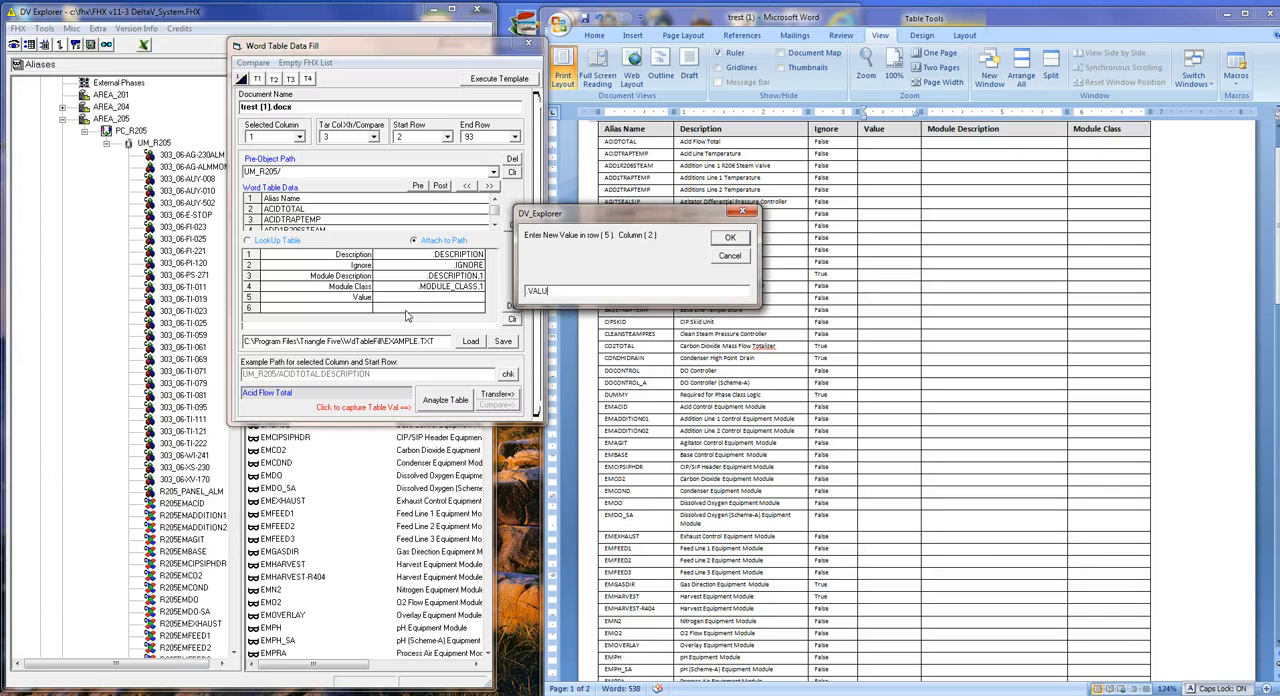
type("E")
key("Return")
key("Caps_Lock")
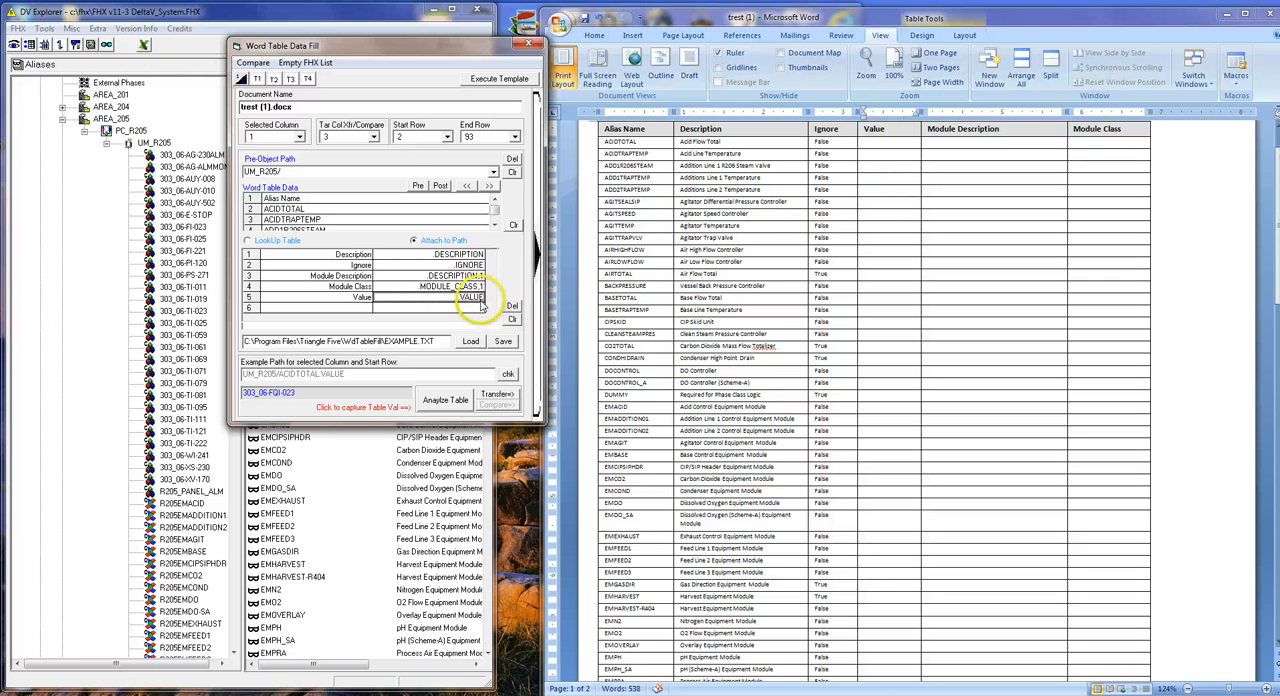
Transfer the .VALUE data into the Word table's Value column from its first data row and widen that column slightly.
left_click(872, 146)
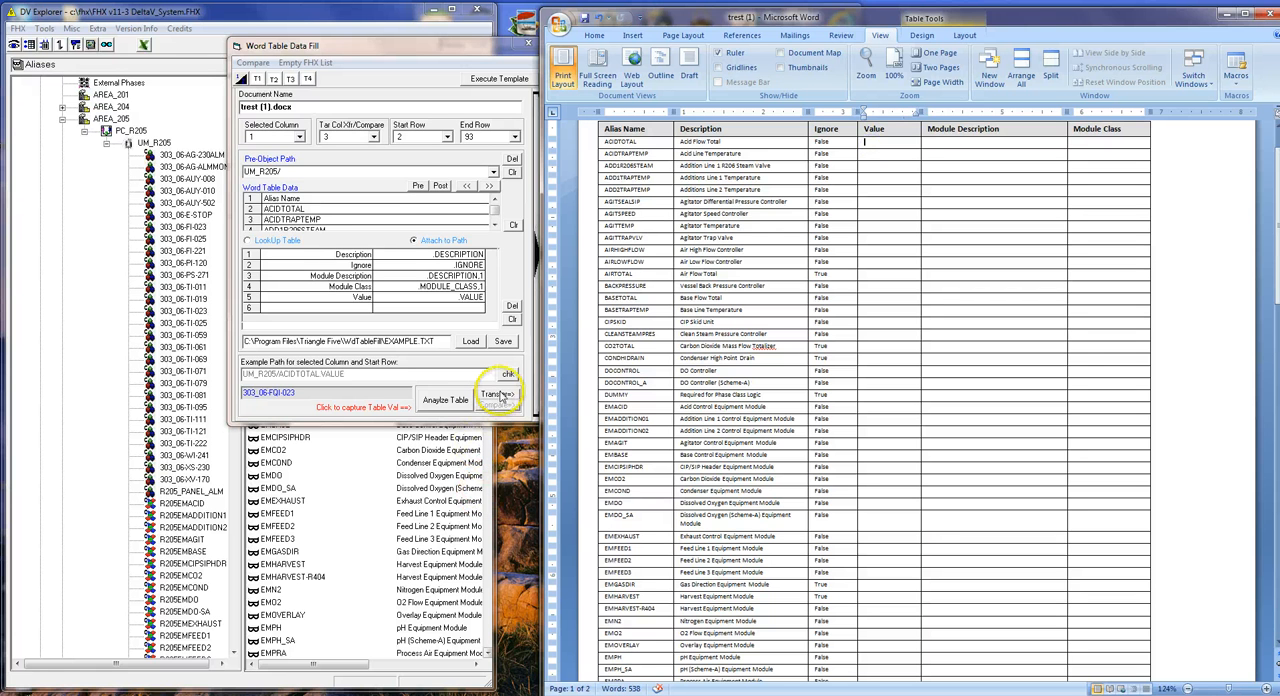
left_click(500, 394)
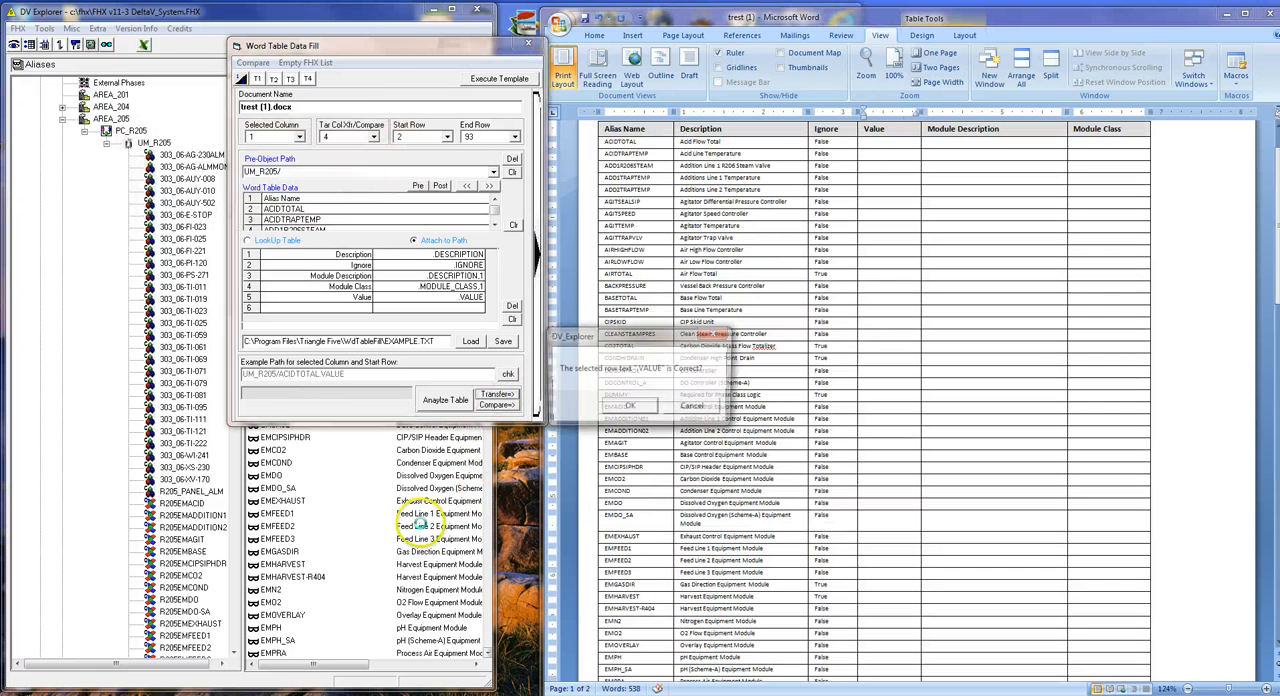
left_click(627, 406)
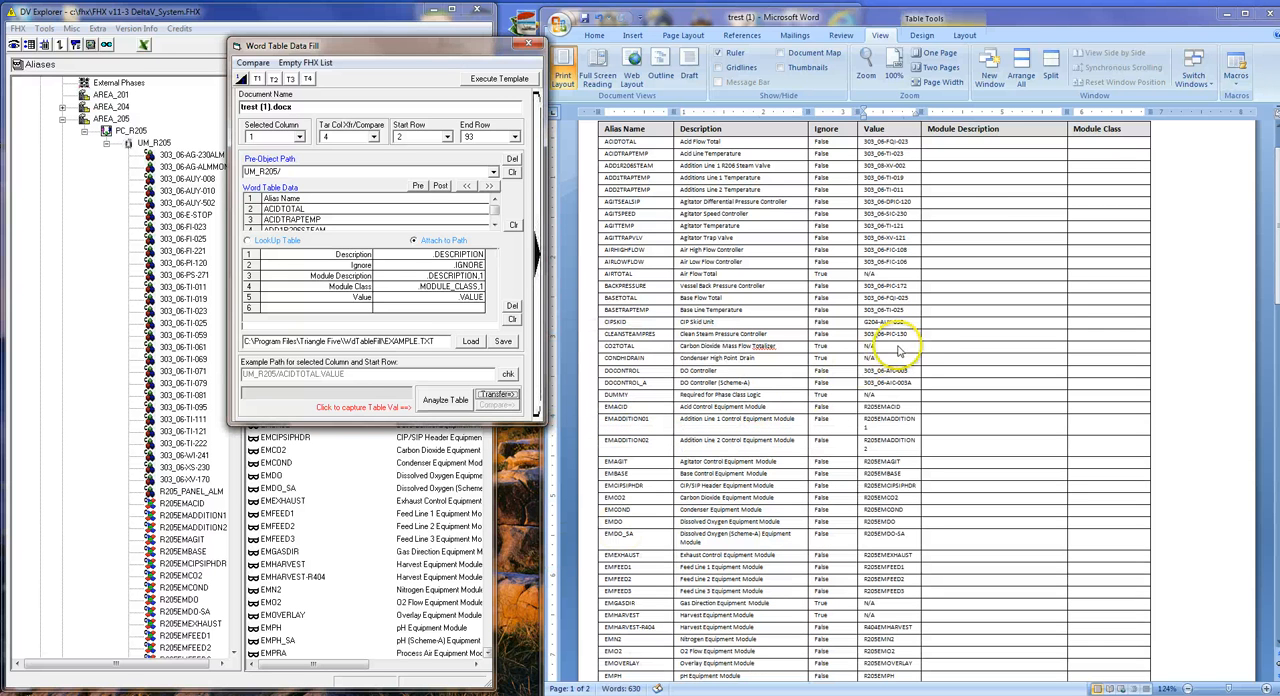
left_click(951, 161)
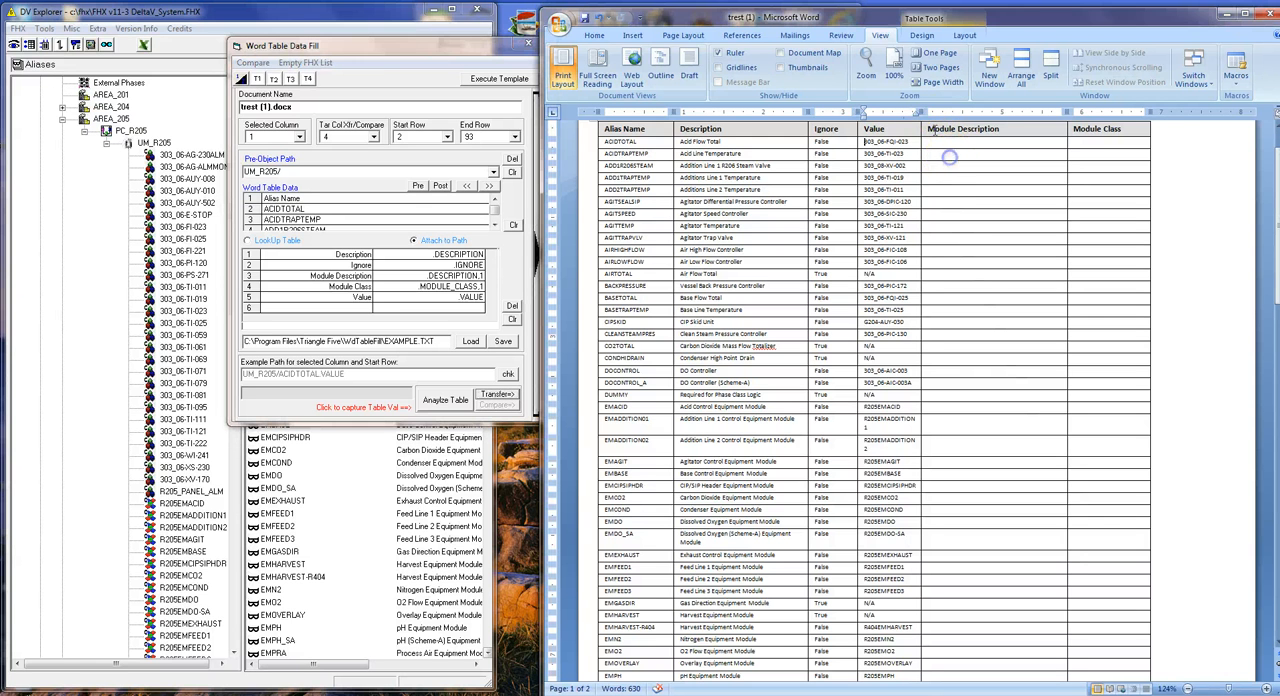
left_click_drag(924, 112, 939, 112)
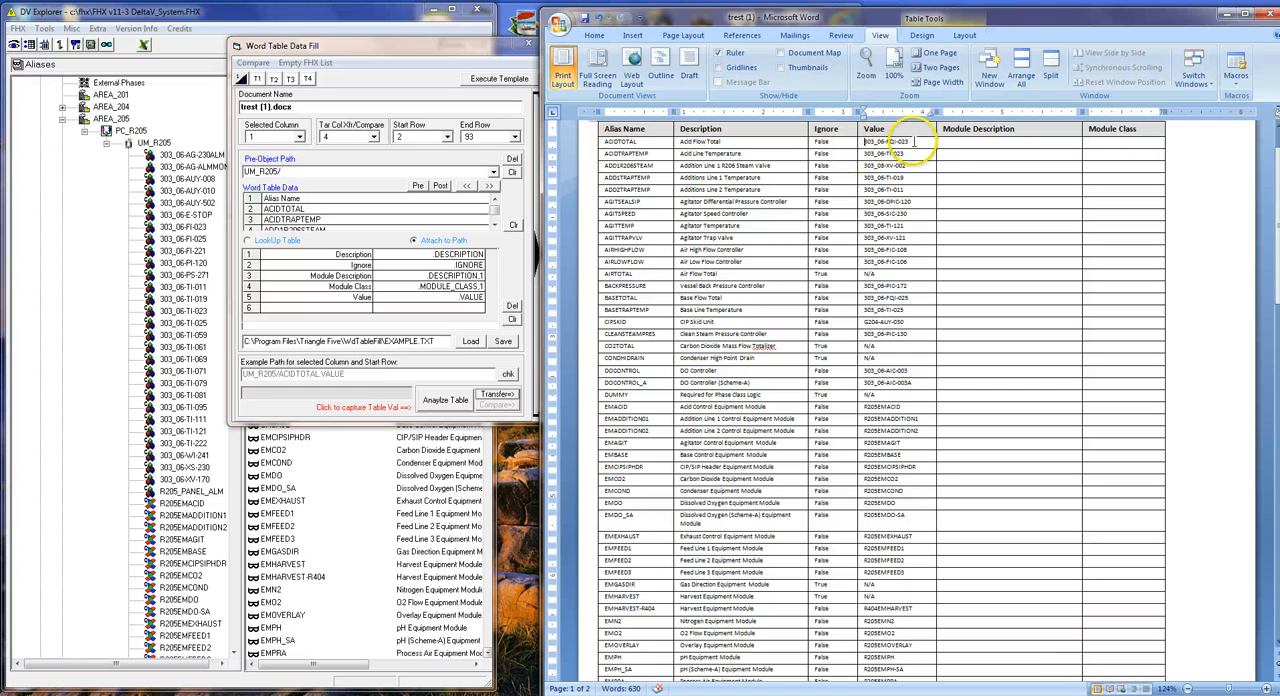
Set the data fill's selected column to 4 and its target column to 5 for the Module Description transfer.
left_click(975, 142)
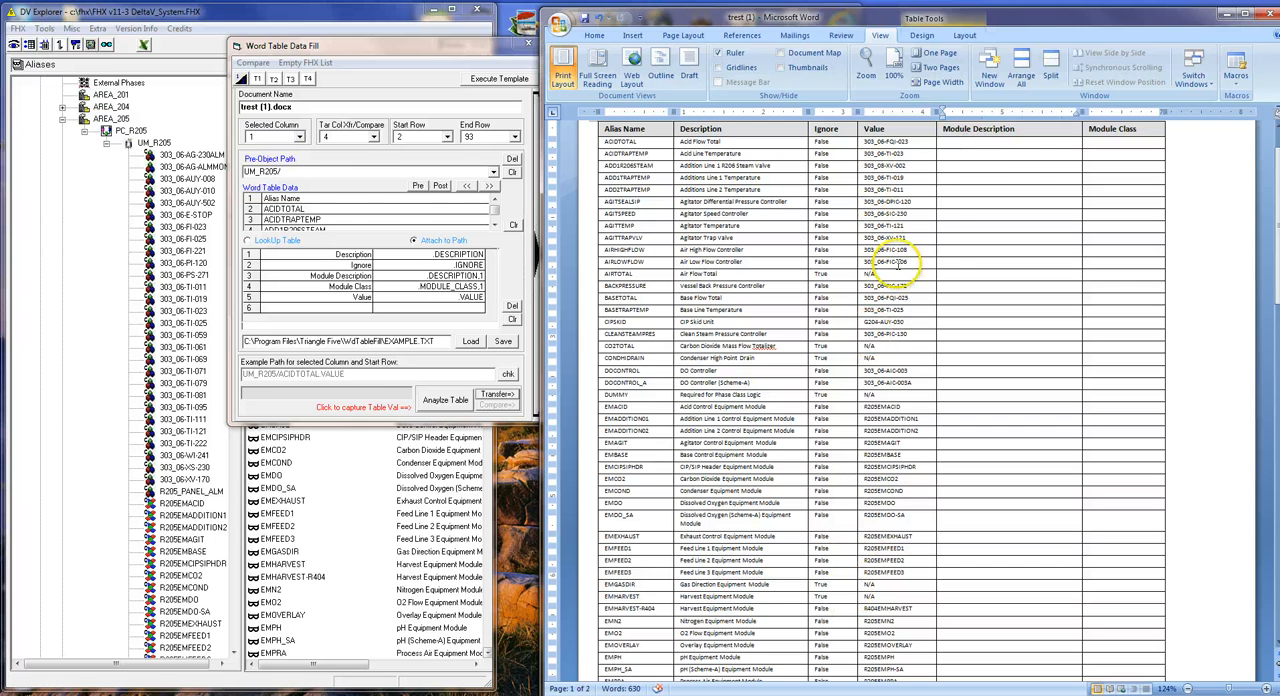
left_click(299, 138)
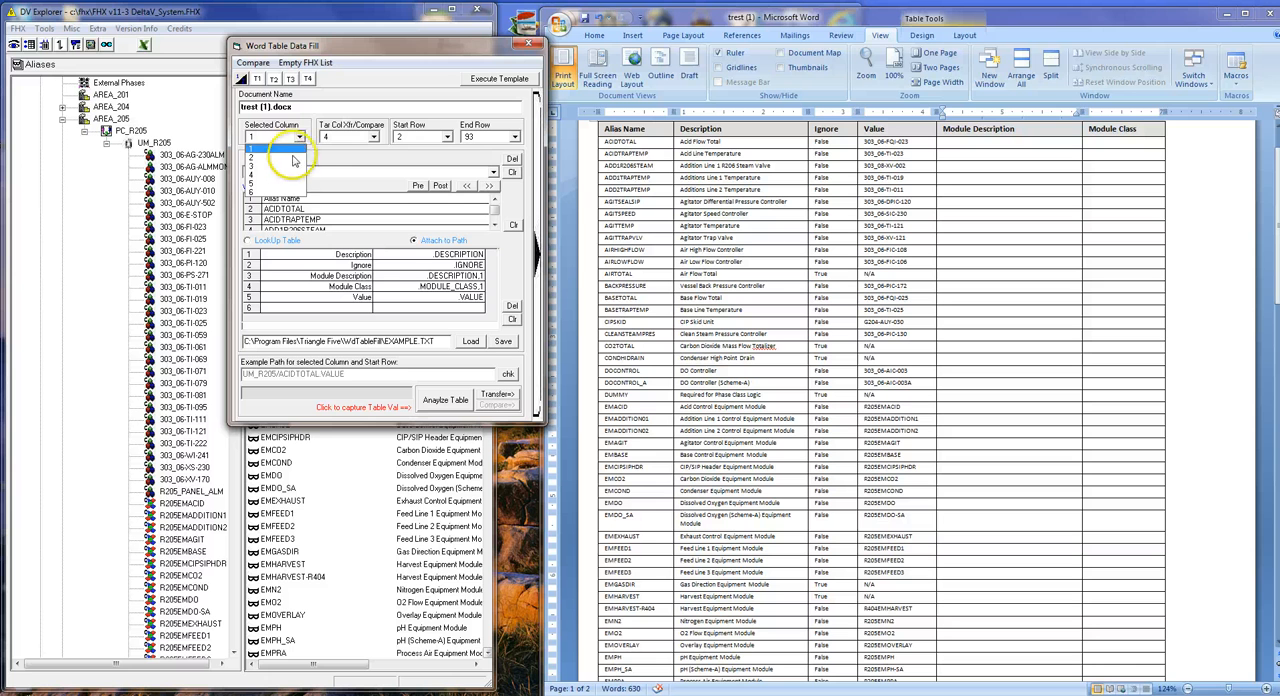
left_click(285, 174)
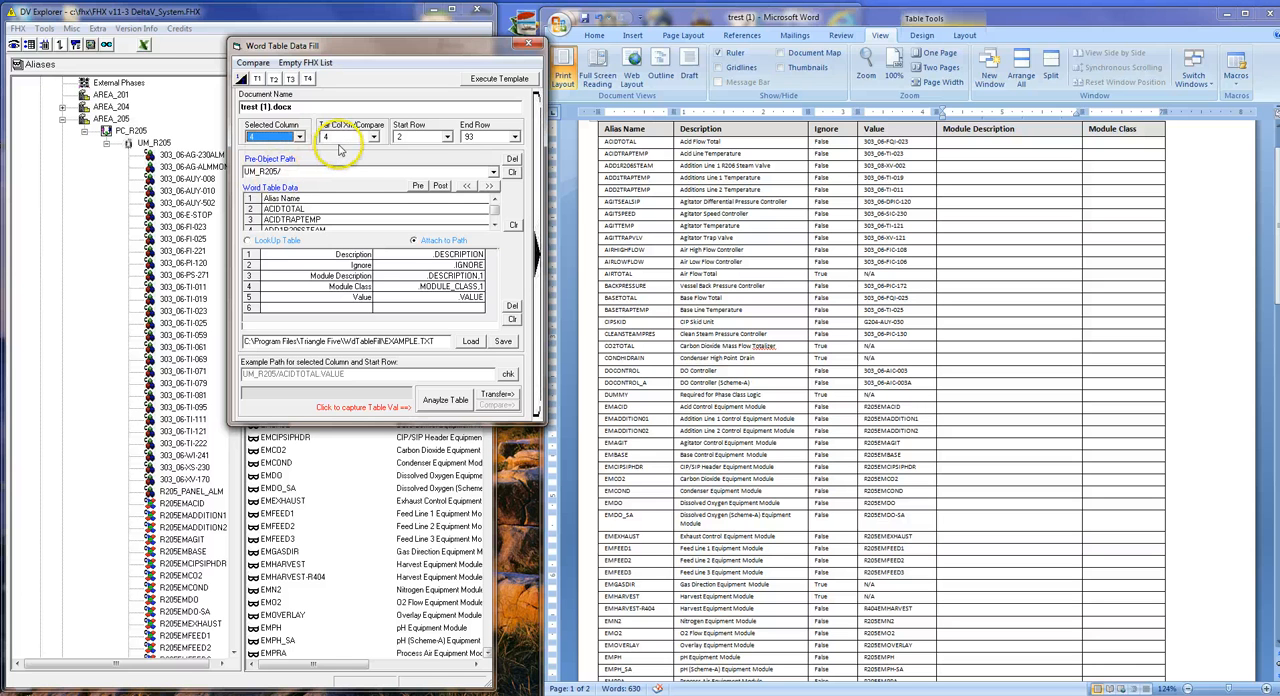
left_click(346, 138)
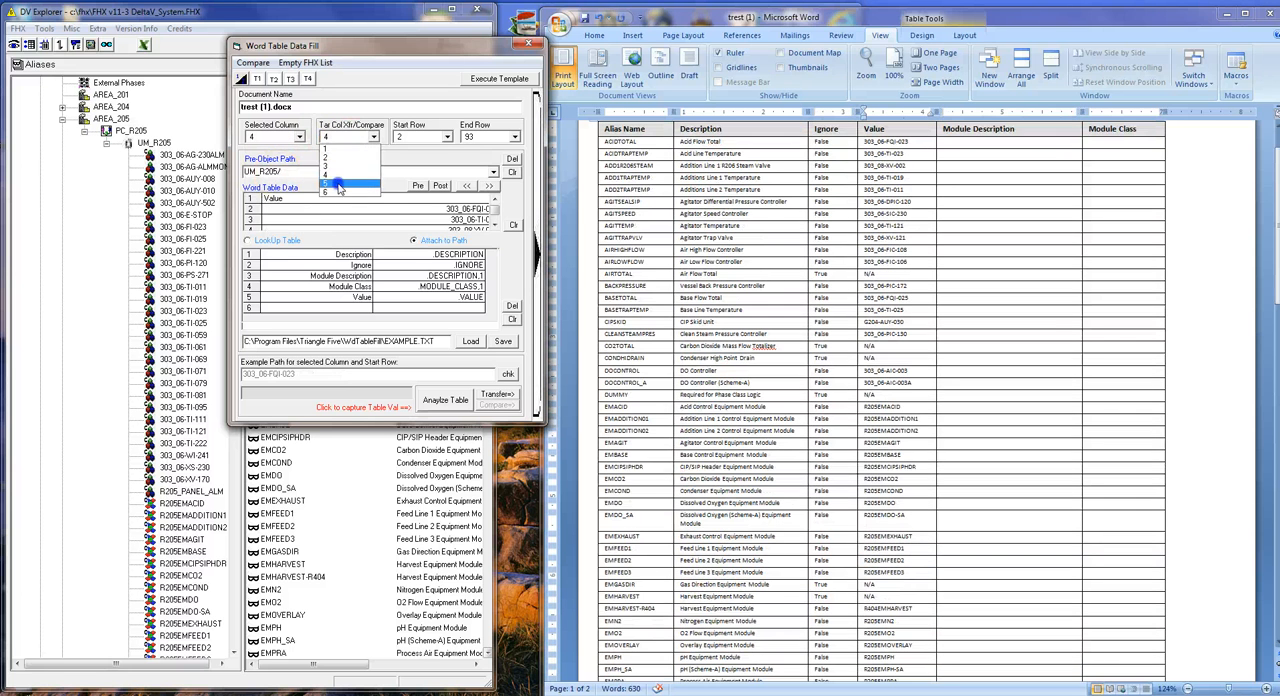
left_click(340, 184)
left_click(411, 239)
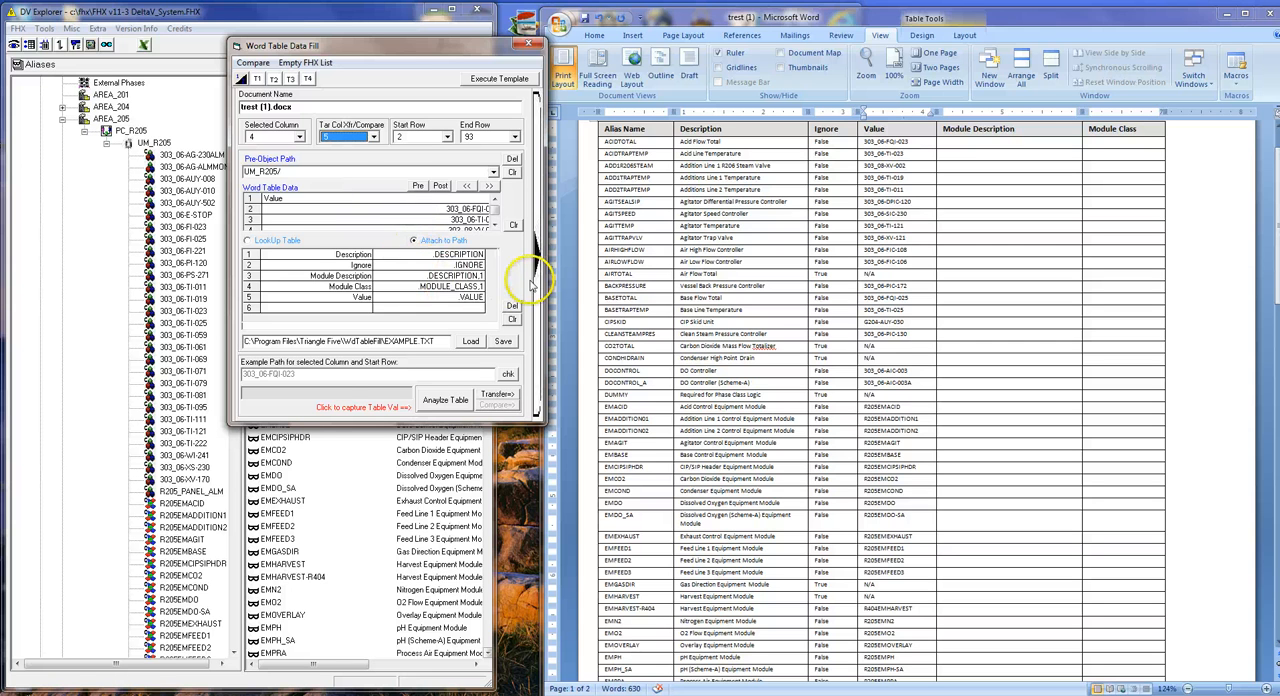
Choose the .DESCRIPTION,1 attribute path, clear the pre-object path, and check the example path.
left_click(448, 277)
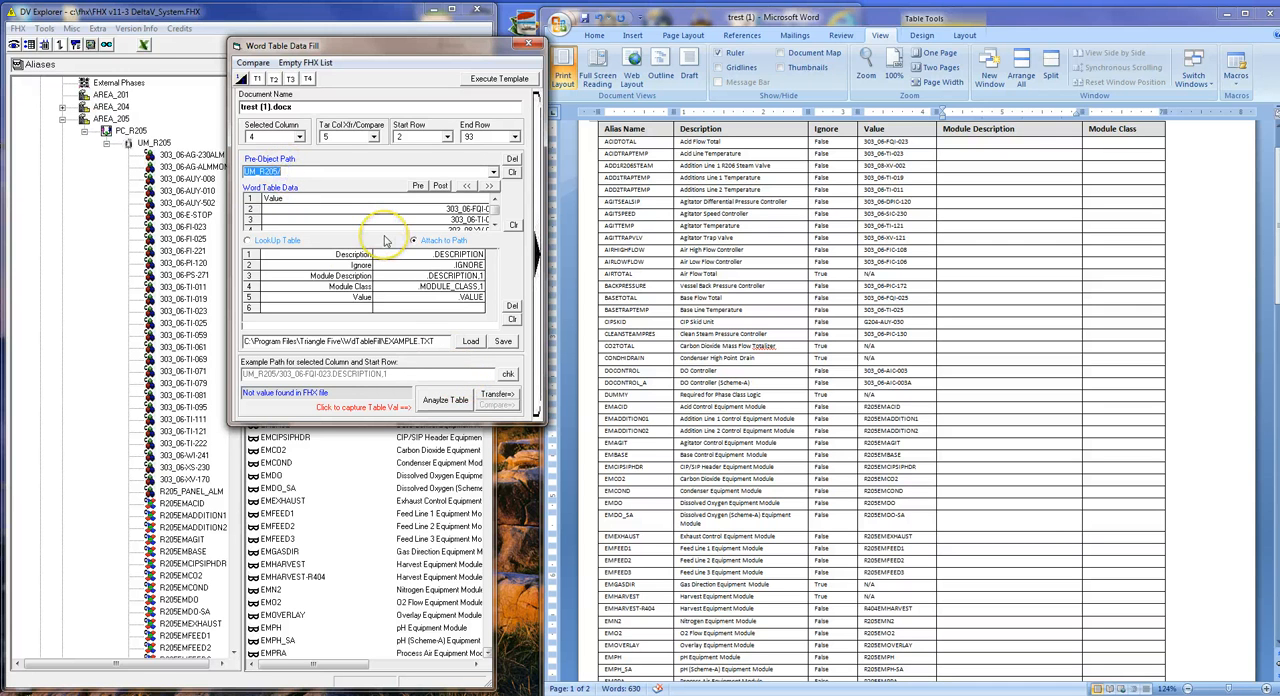
key("BackSpace")
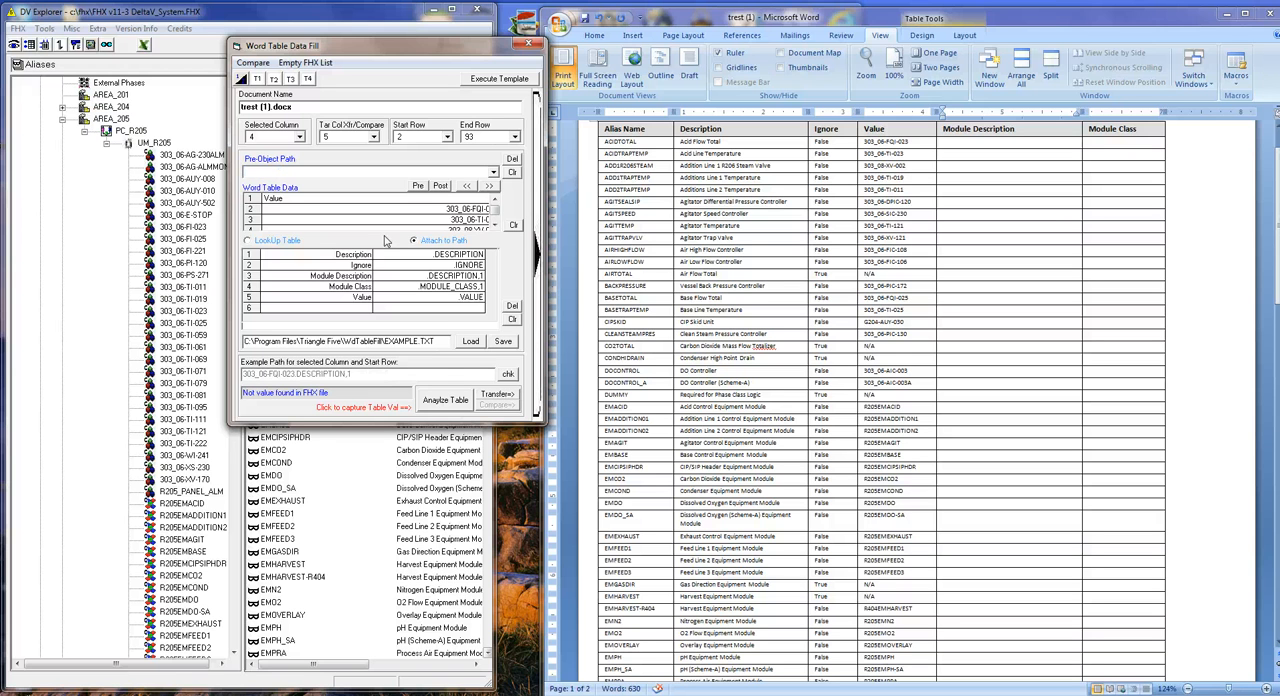
left_click(508, 373)
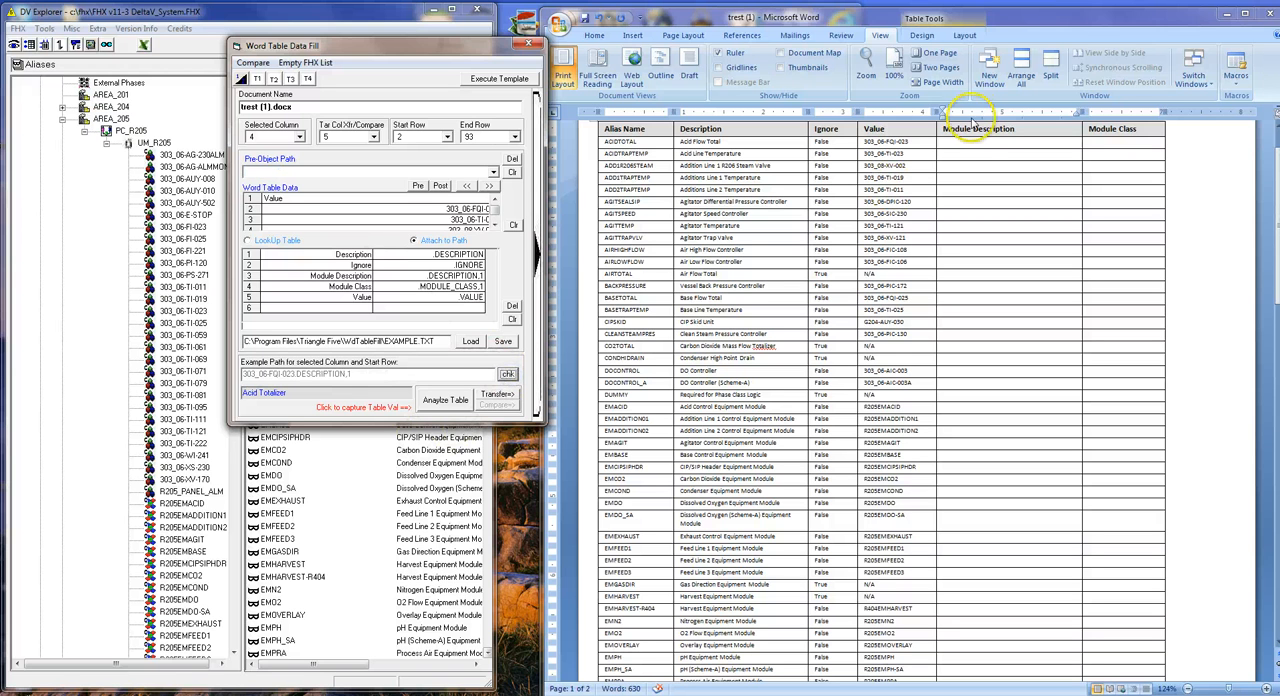
Transfer the .DESCRIPTION,1 values into the Word table's Module Description column, starting at its first data row.
left_click(970, 141)
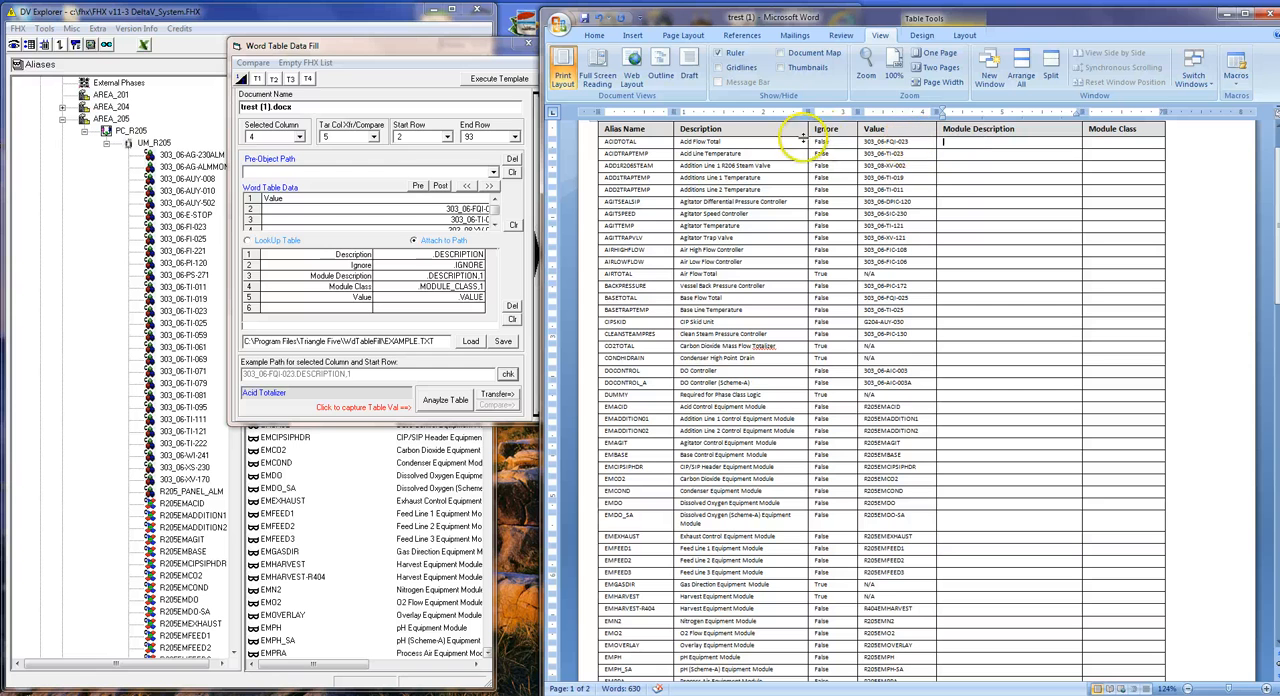
left_click(470, 275)
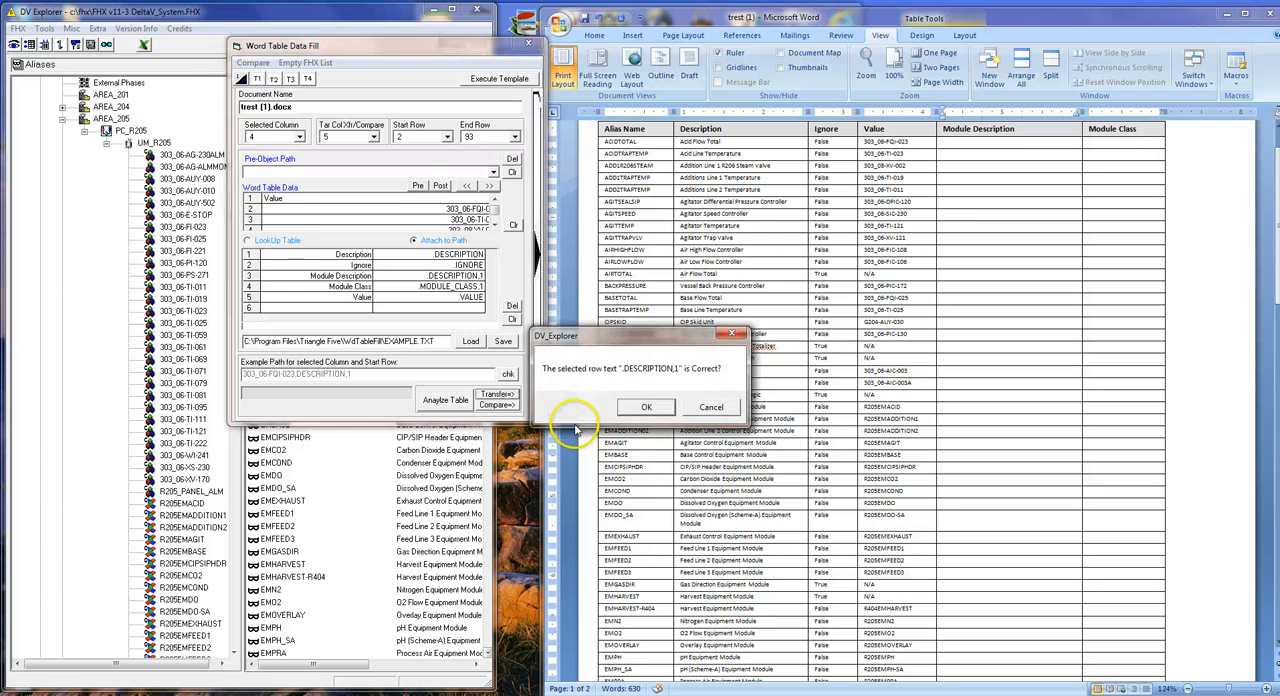
left_click(646, 407)
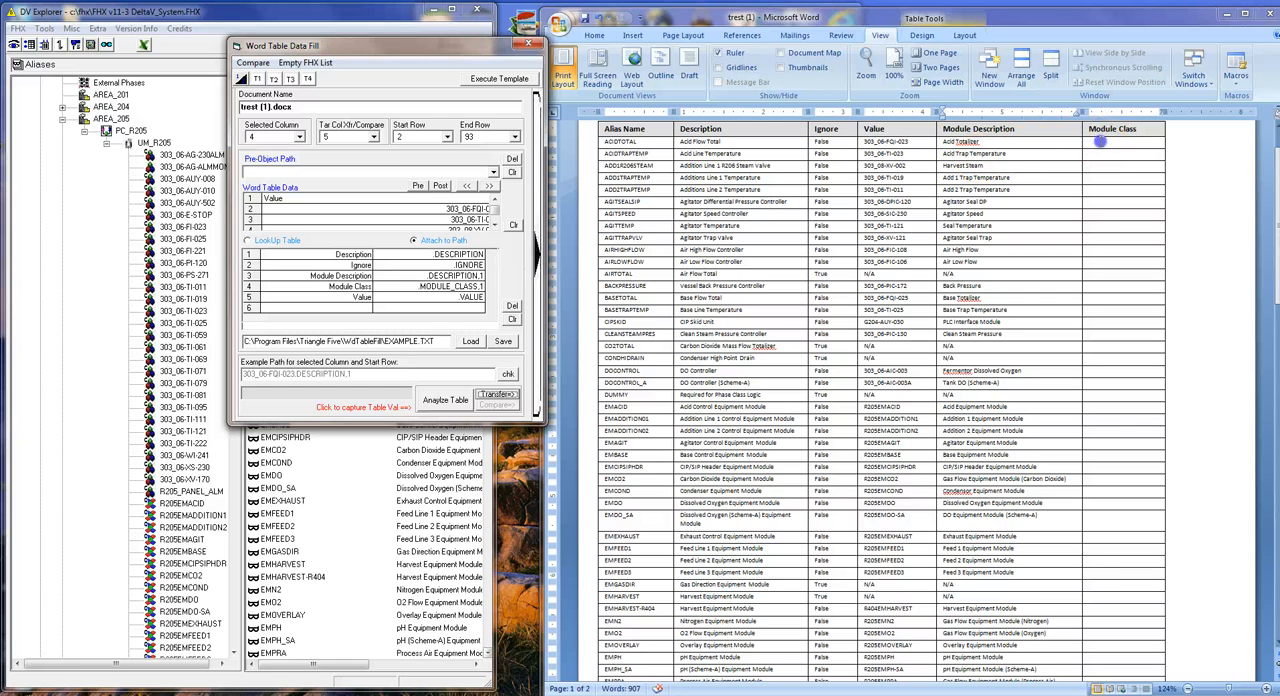
Transfer the .MODULE_CLASS,1 values into the Word table's Module Class column, starting at its first data row.
left_click(1099, 142)
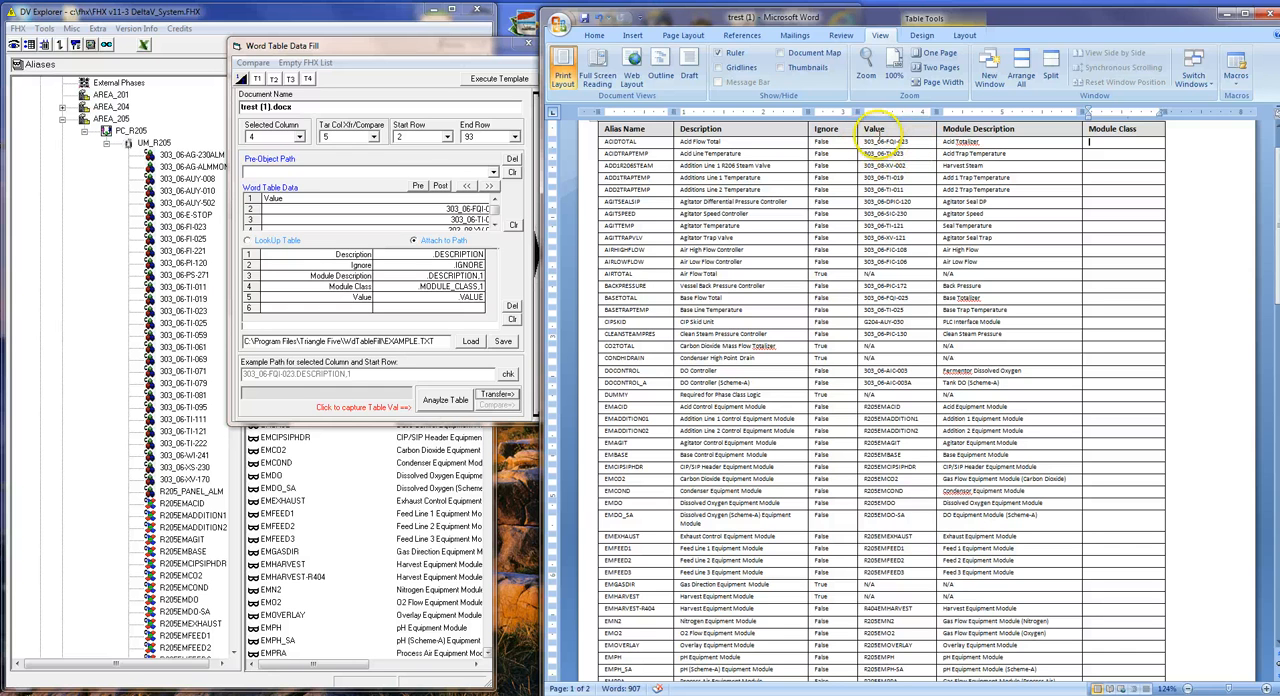
left_click(462, 286)
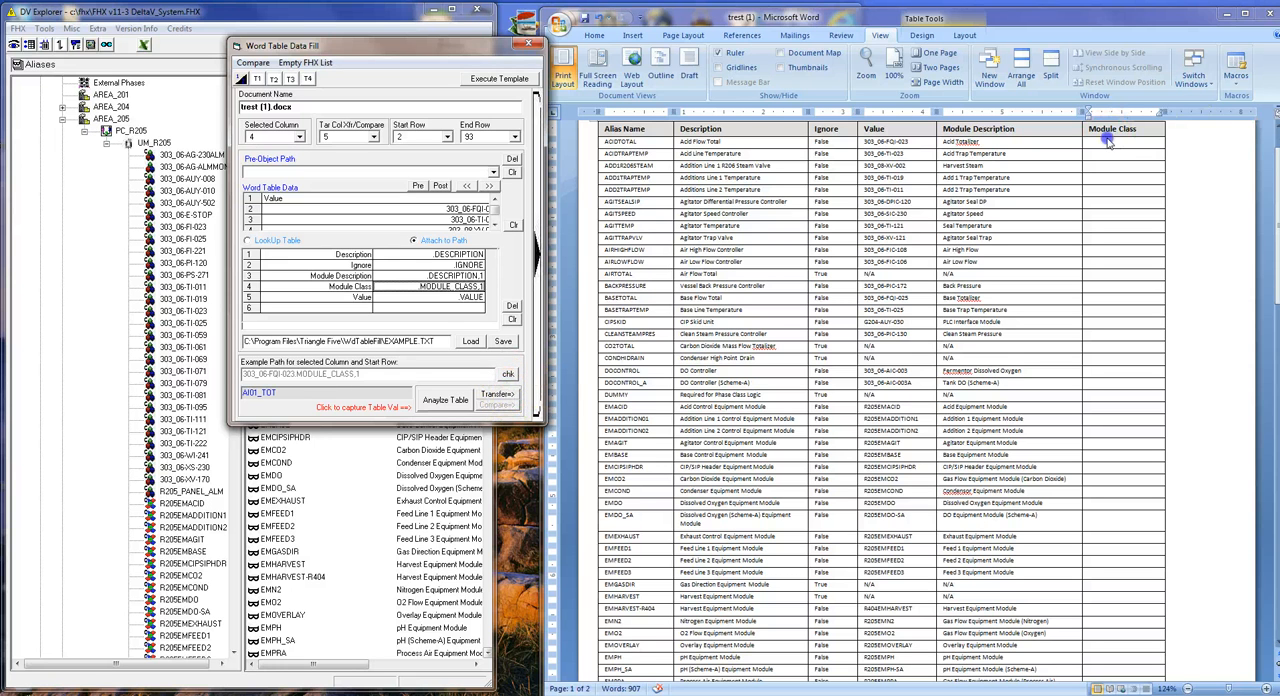
left_click(497, 393)
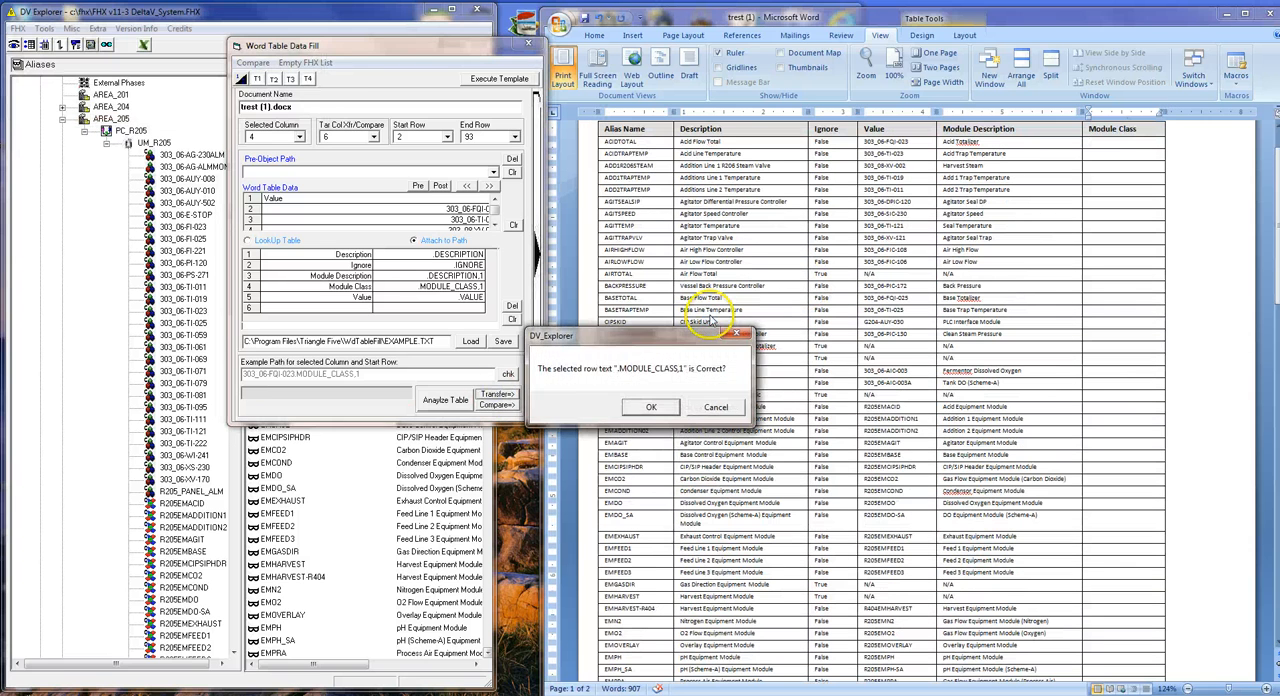
left_click(660, 408)
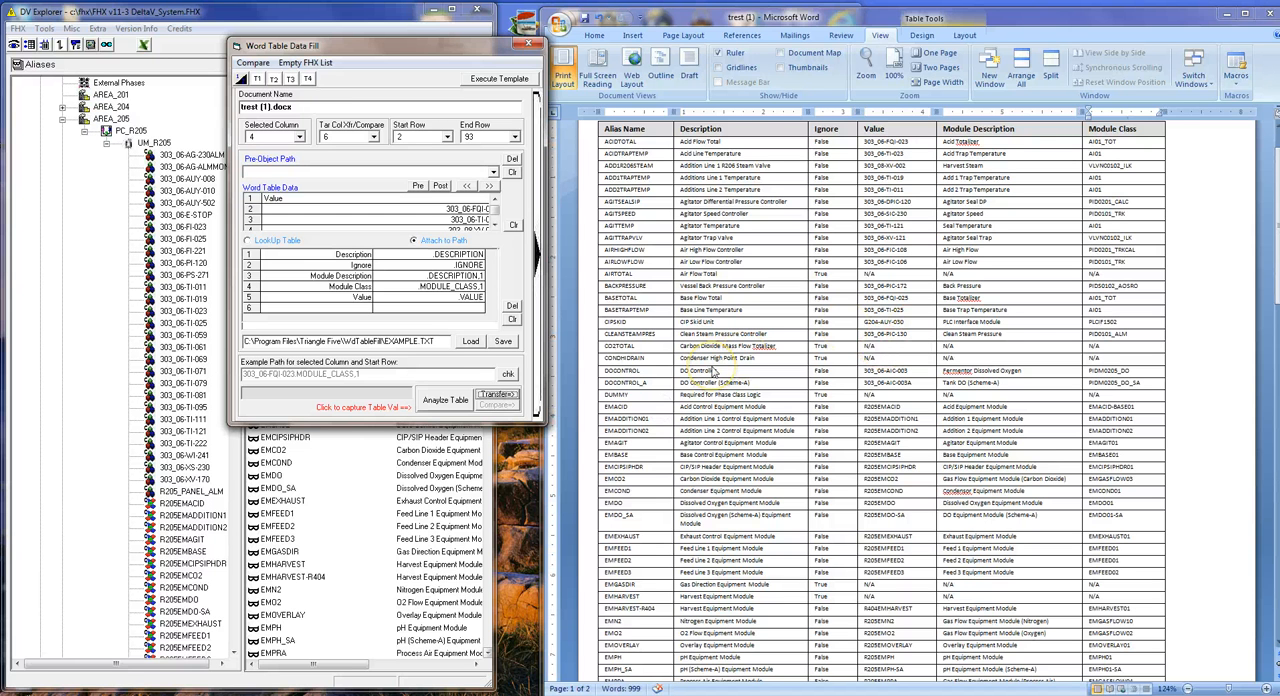
Insert the fill template with its header row and tool comments on the empty line below the filled Word table.
left_click(1210, 199)
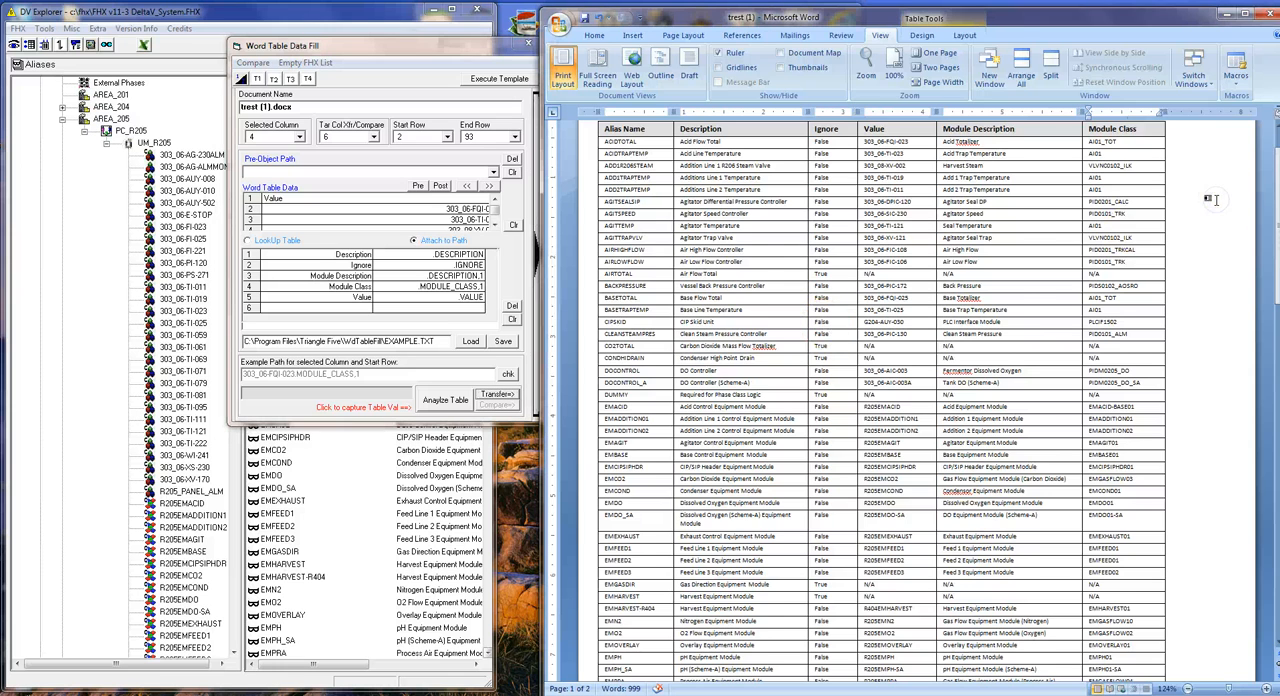
scroll(1232, 222, "down", 15)
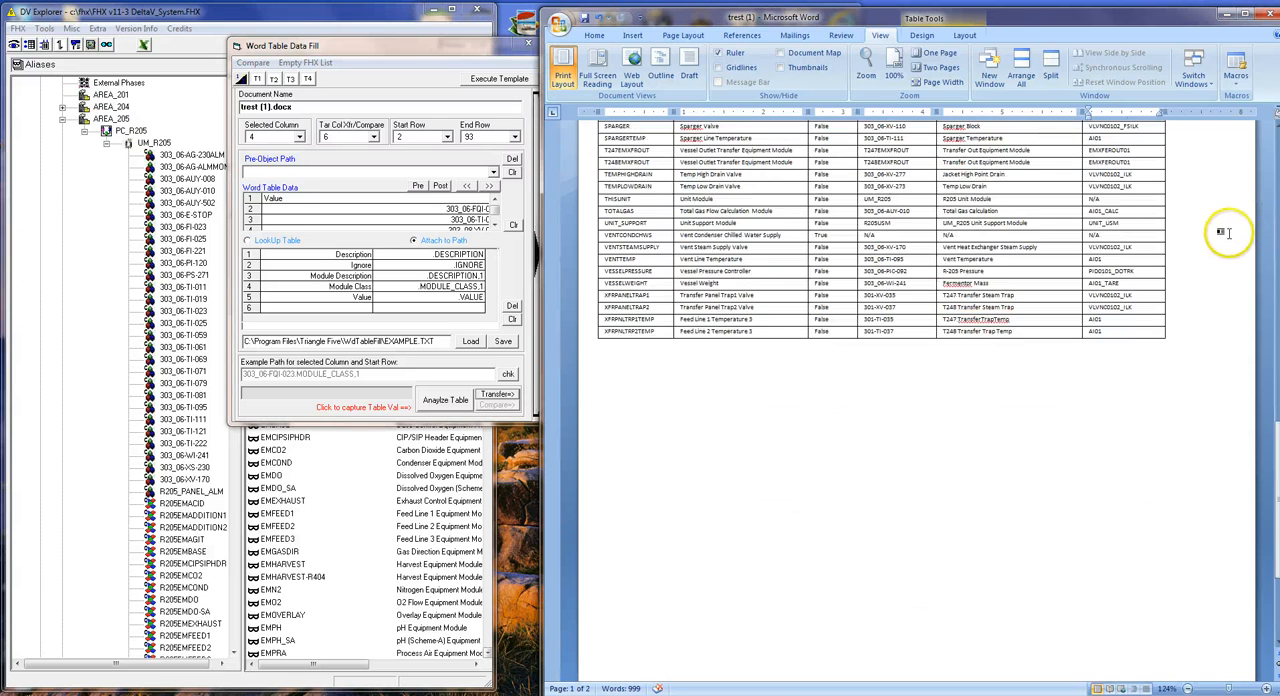
scroll(1221, 232, "down", 6)
left_click(750, 213)
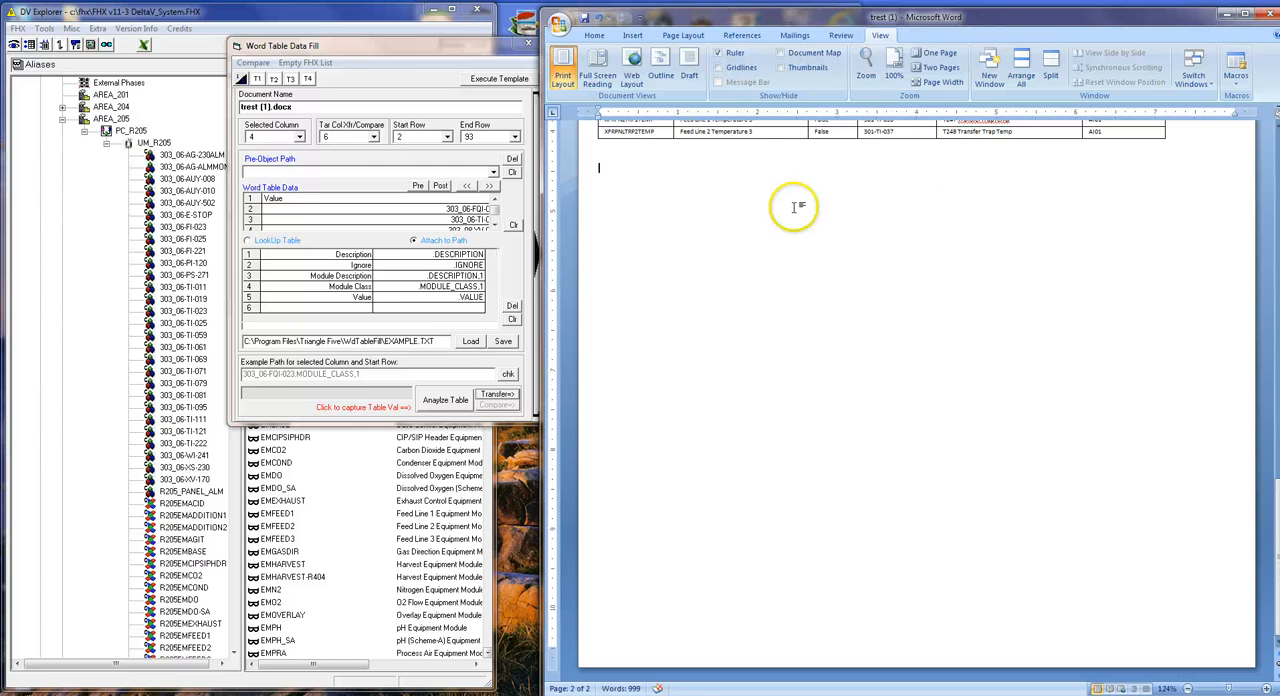
scroll(938, 220, "up", 10)
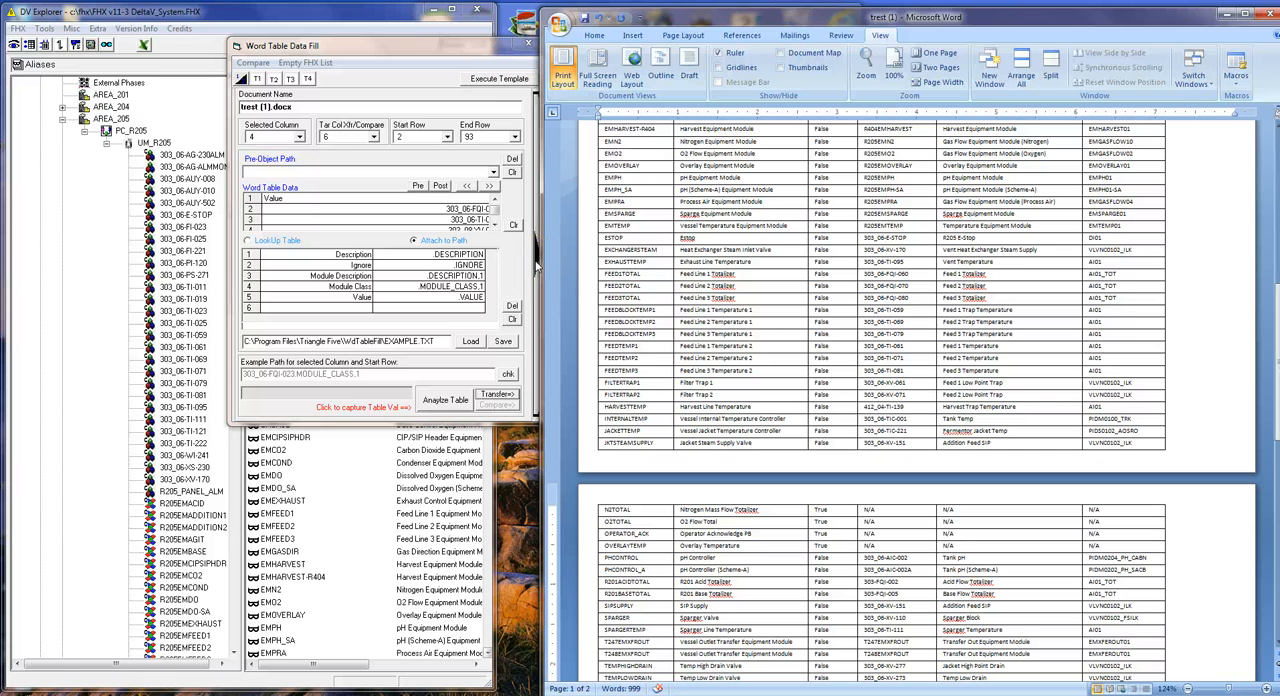
scroll(985, 200, "down", 10)
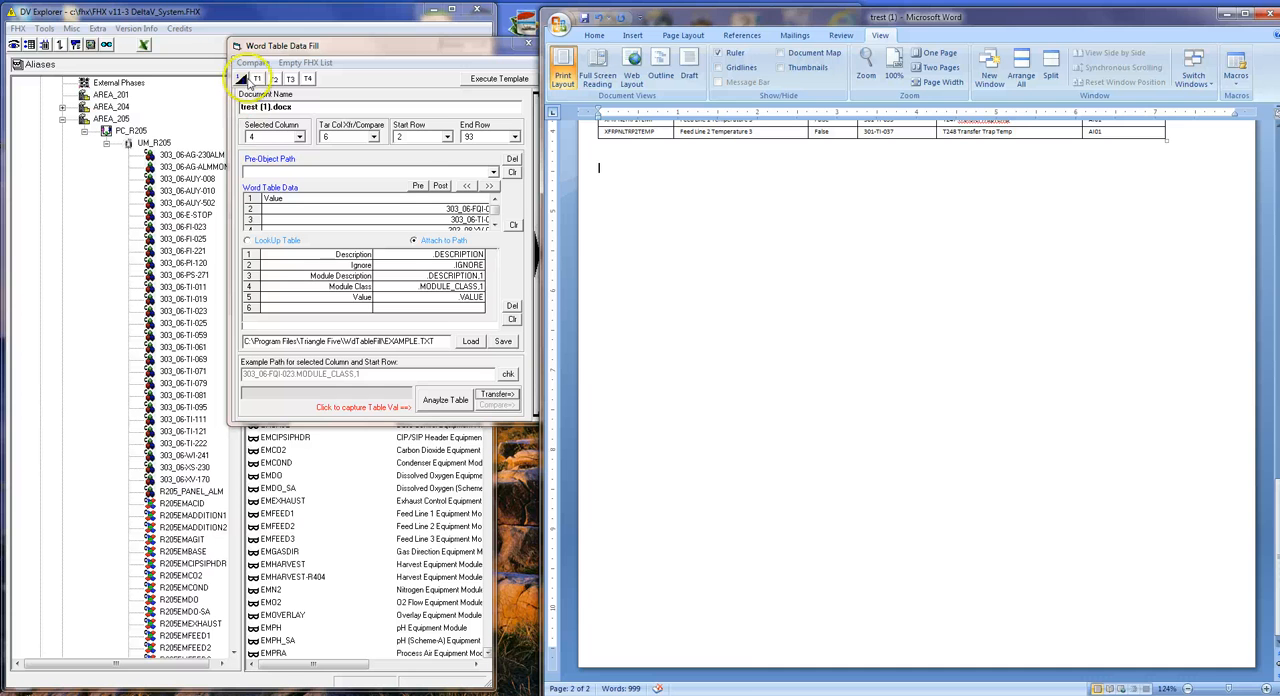
left_click(258, 80)
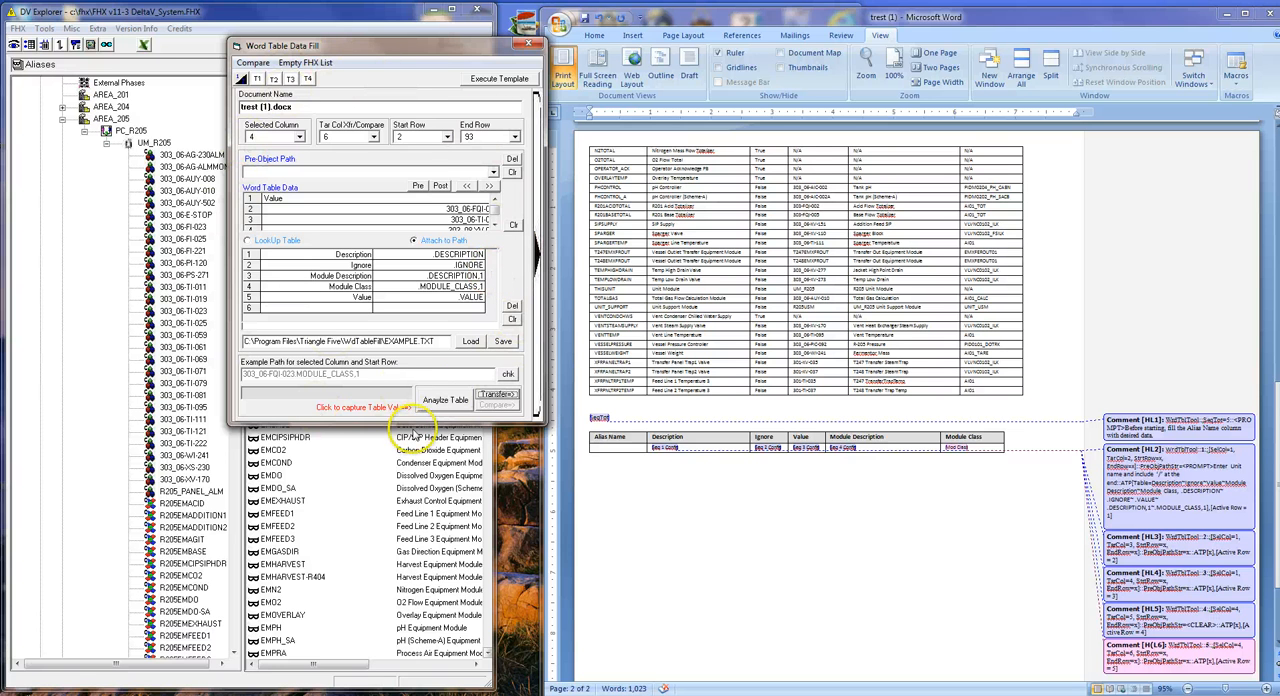
Close and reopen the Word Table Data Fill tool, expand its template controls, and move it clear of the aliases' toolbar.
left_click(532, 45)
left_click(44, 28)
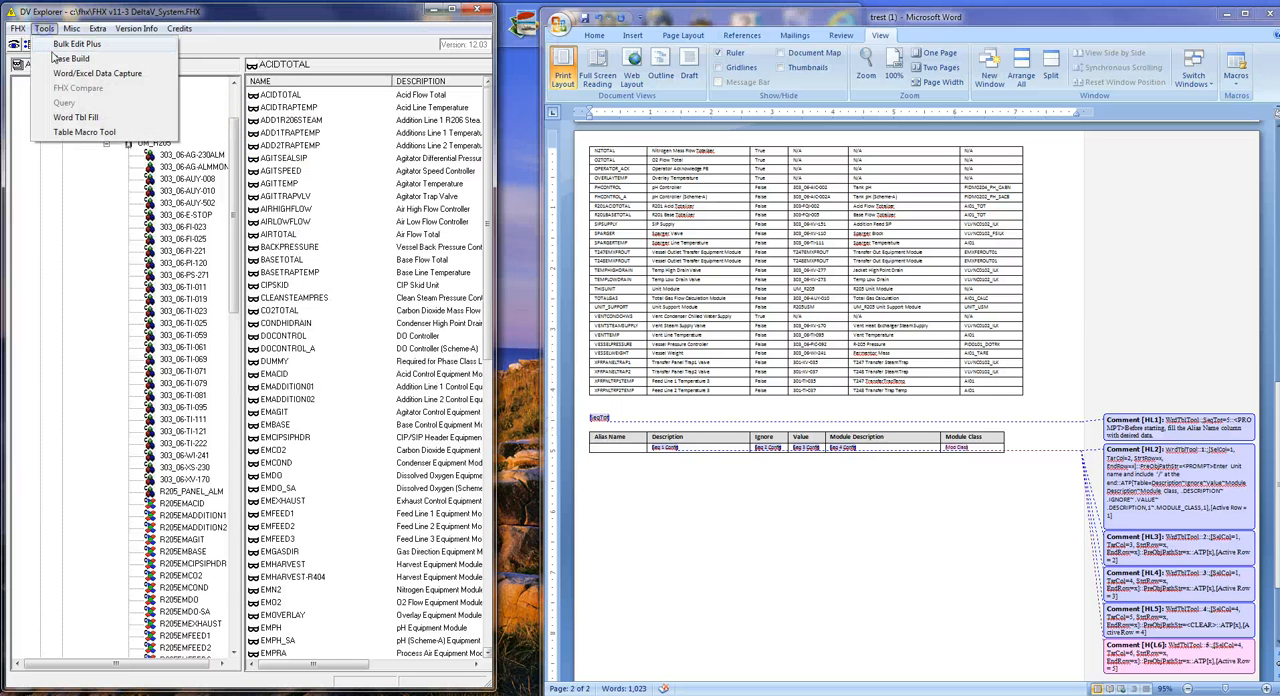
left_click(75, 117)
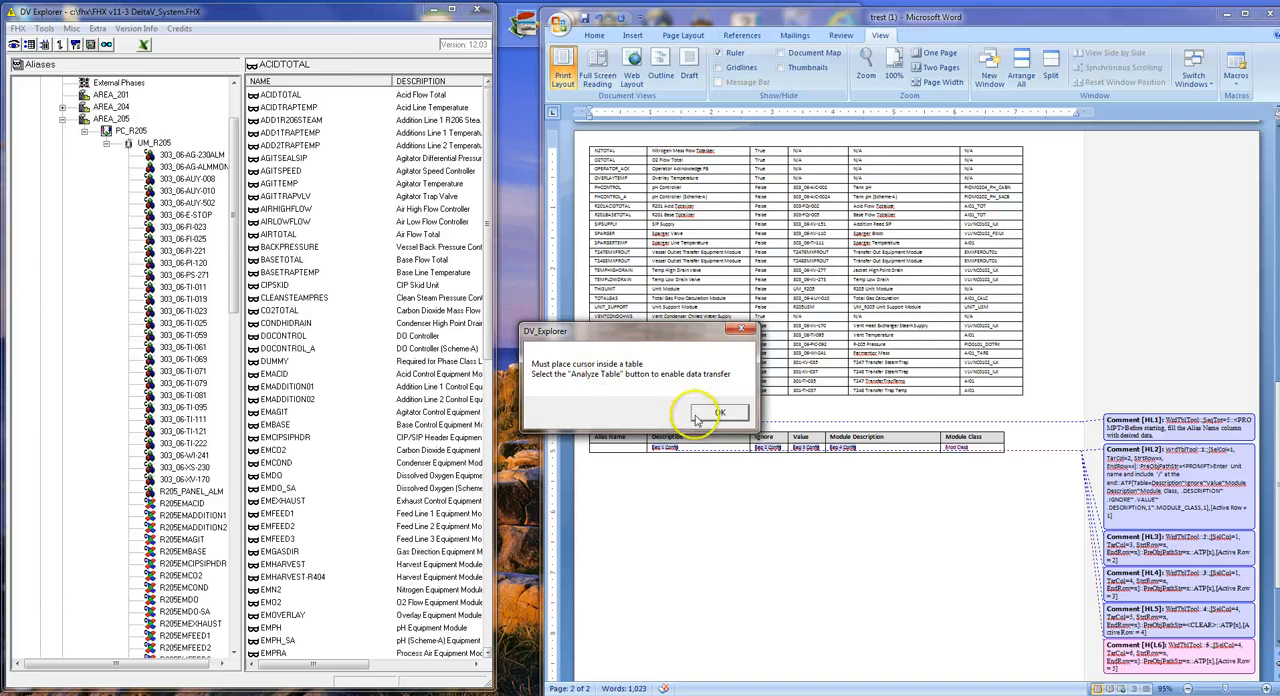
left_click(718, 413)
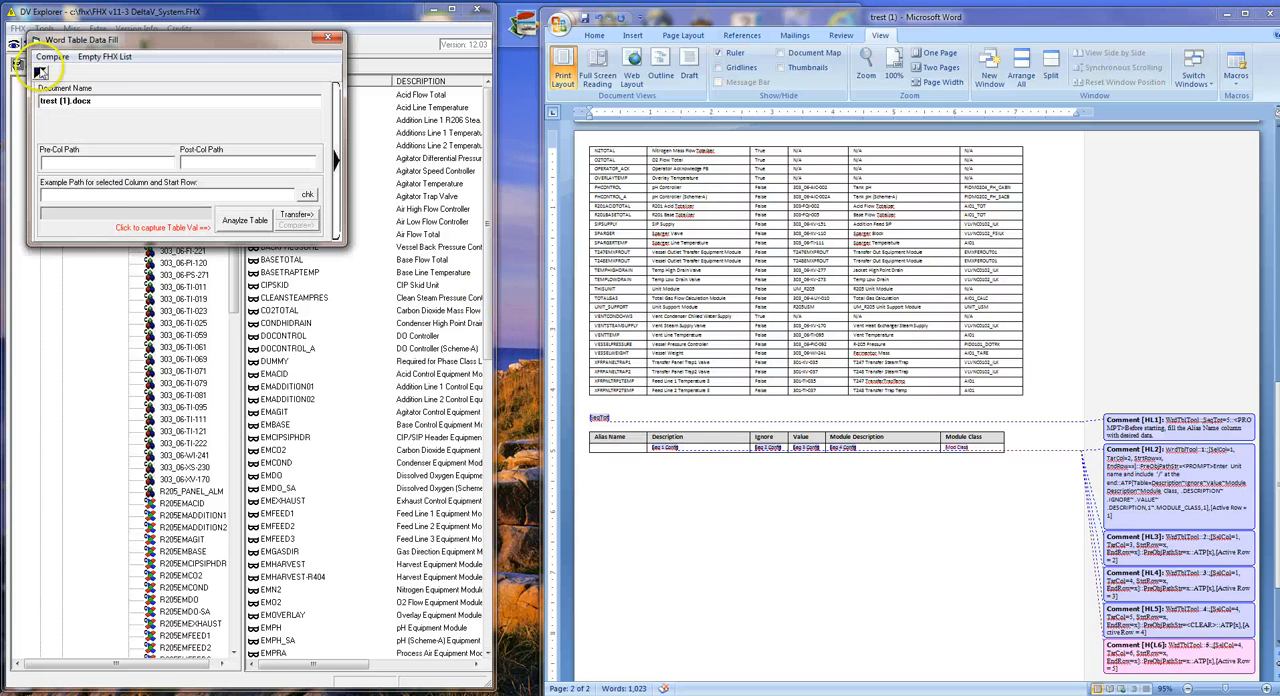
left_click(40, 72)
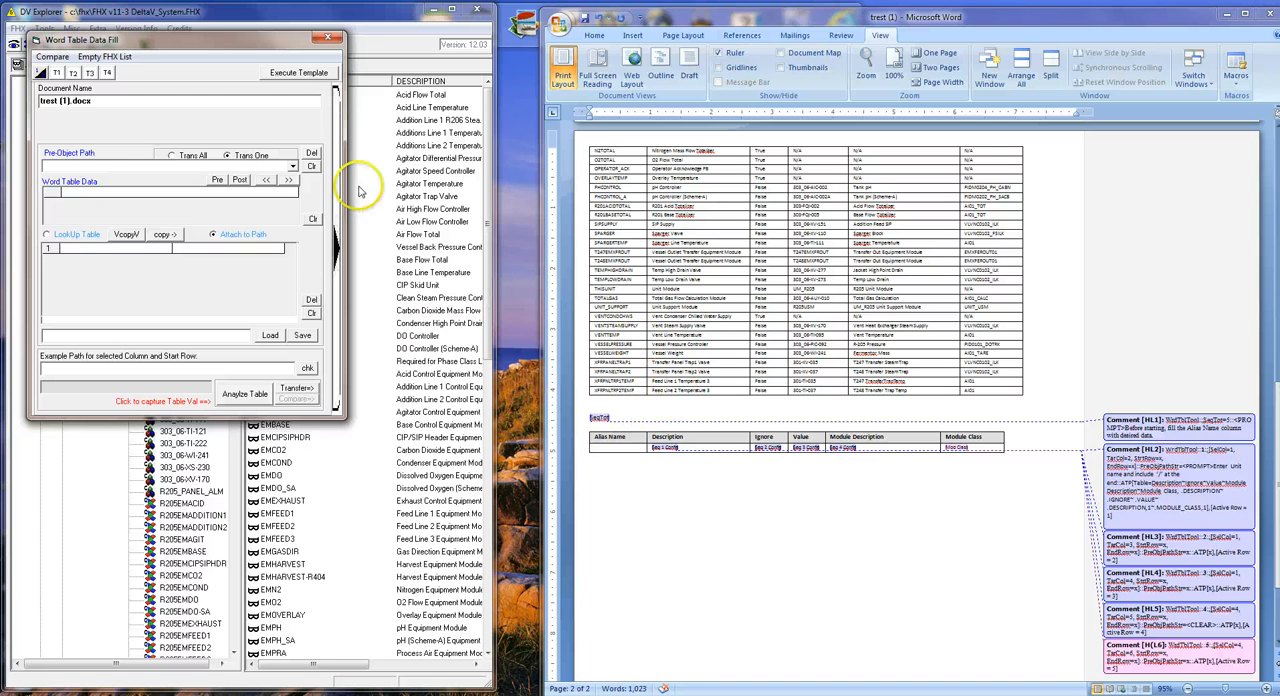
left_click_drag(198, 45, 346, 187)
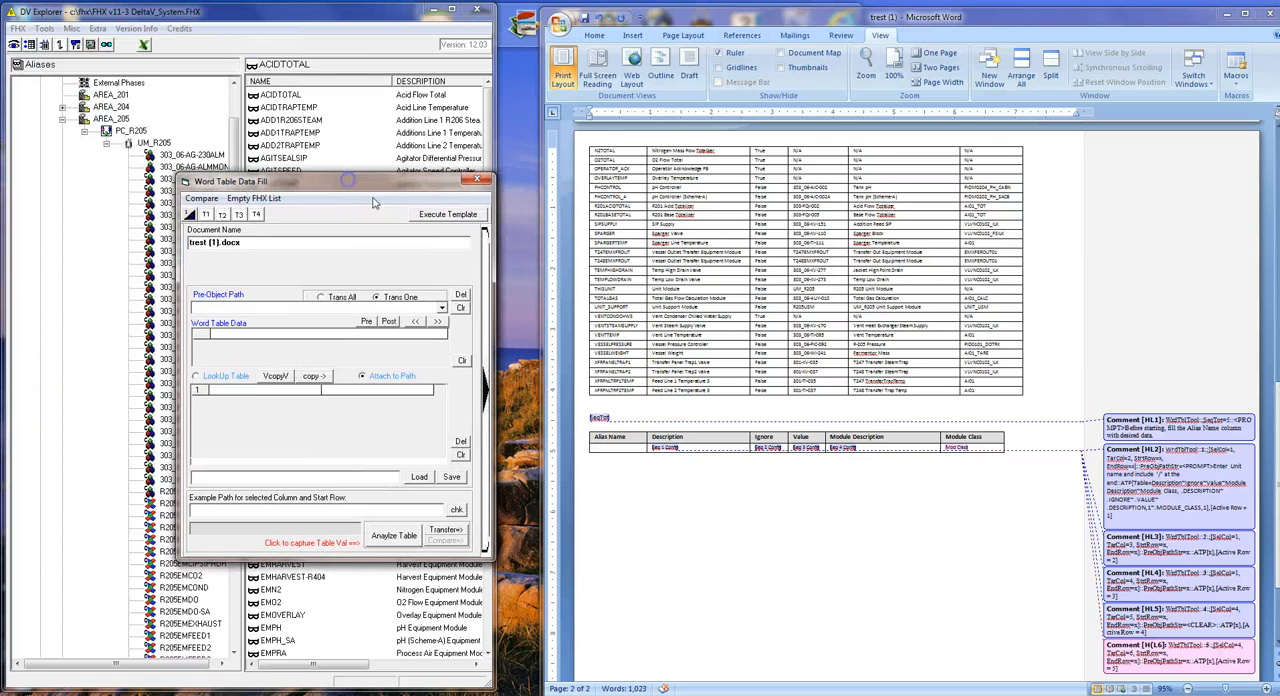
Try to execute the template and decline to continue at the alias name prompt.
left_click(426, 216)
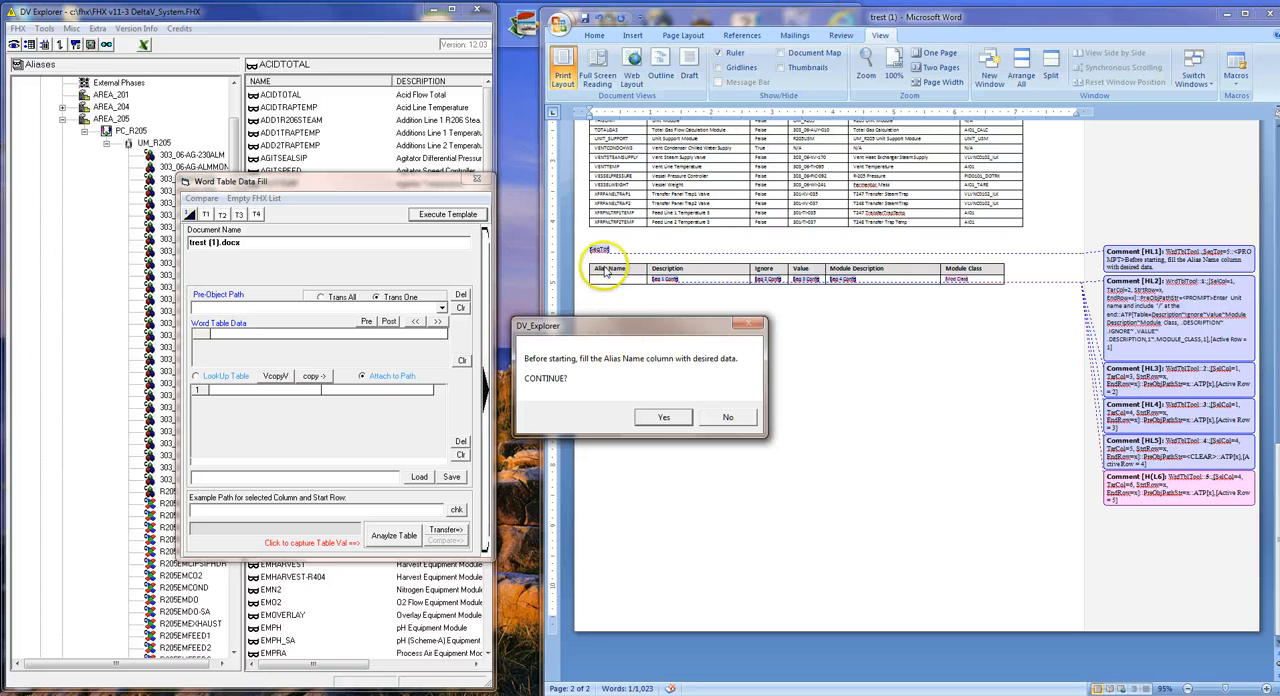
left_click(728, 417)
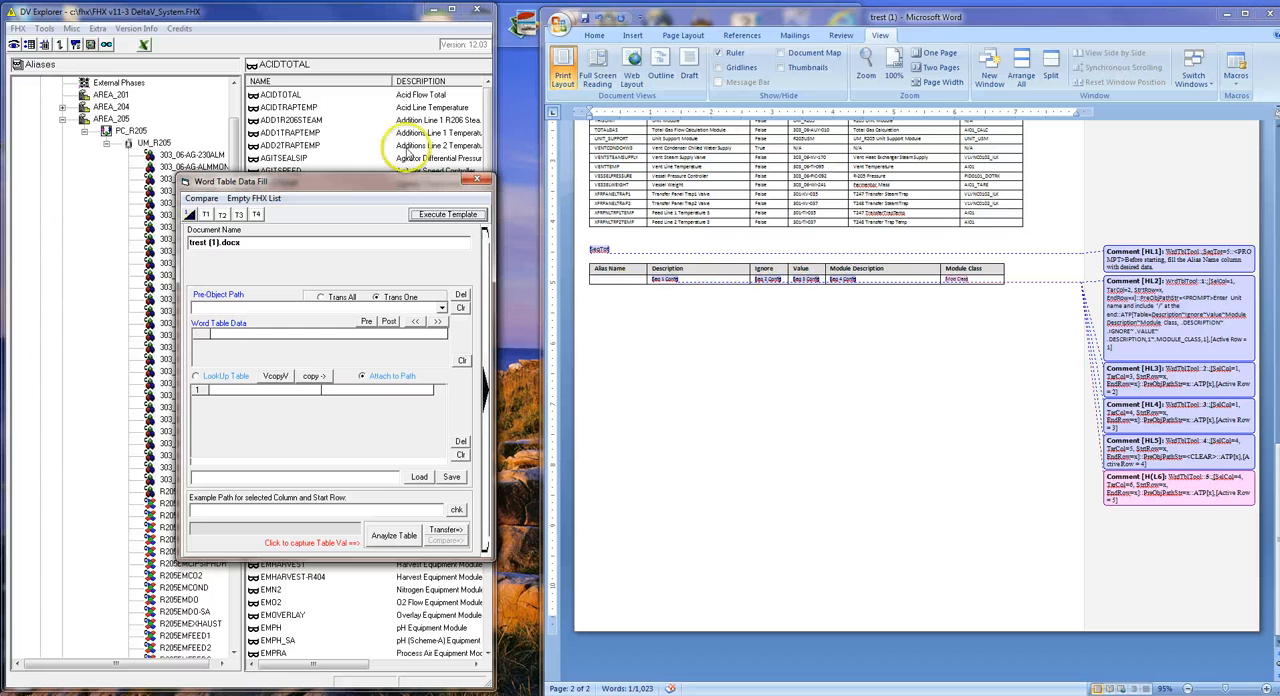
Fill the UM_R205 alias names down the template table's Alias Name column, starting at its first data row.
left_click(31, 45)
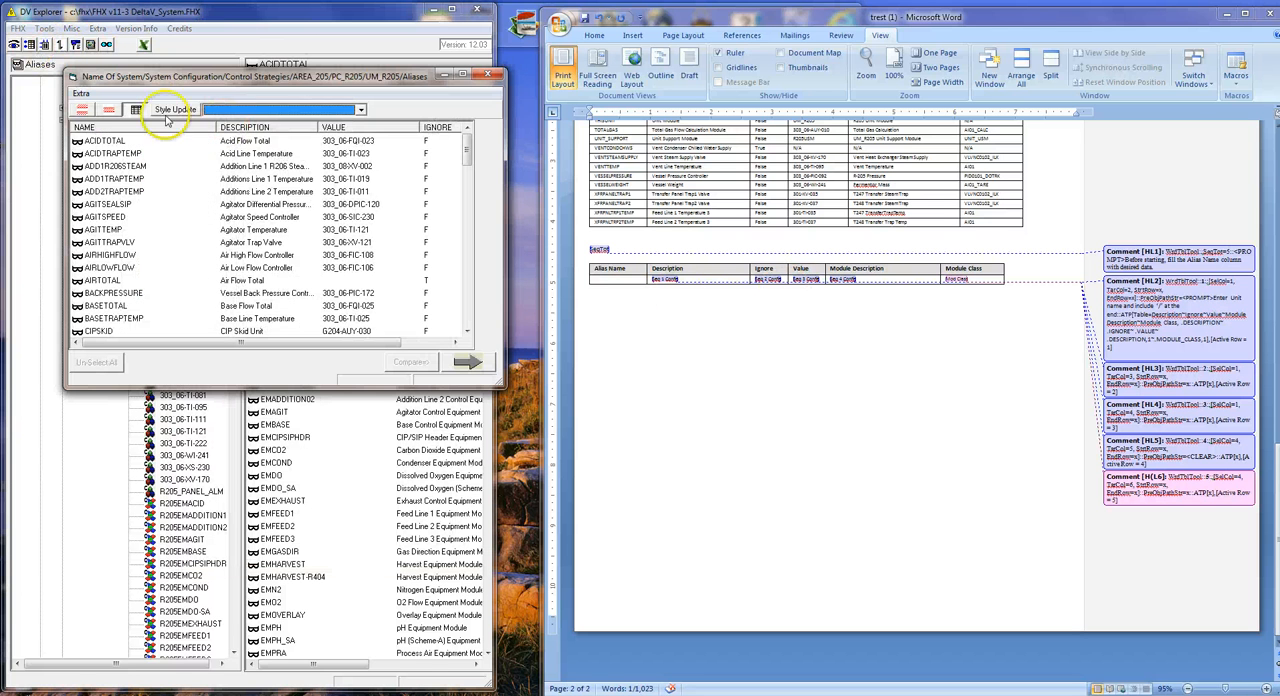
left_click(136, 114)
left_click(610, 280)
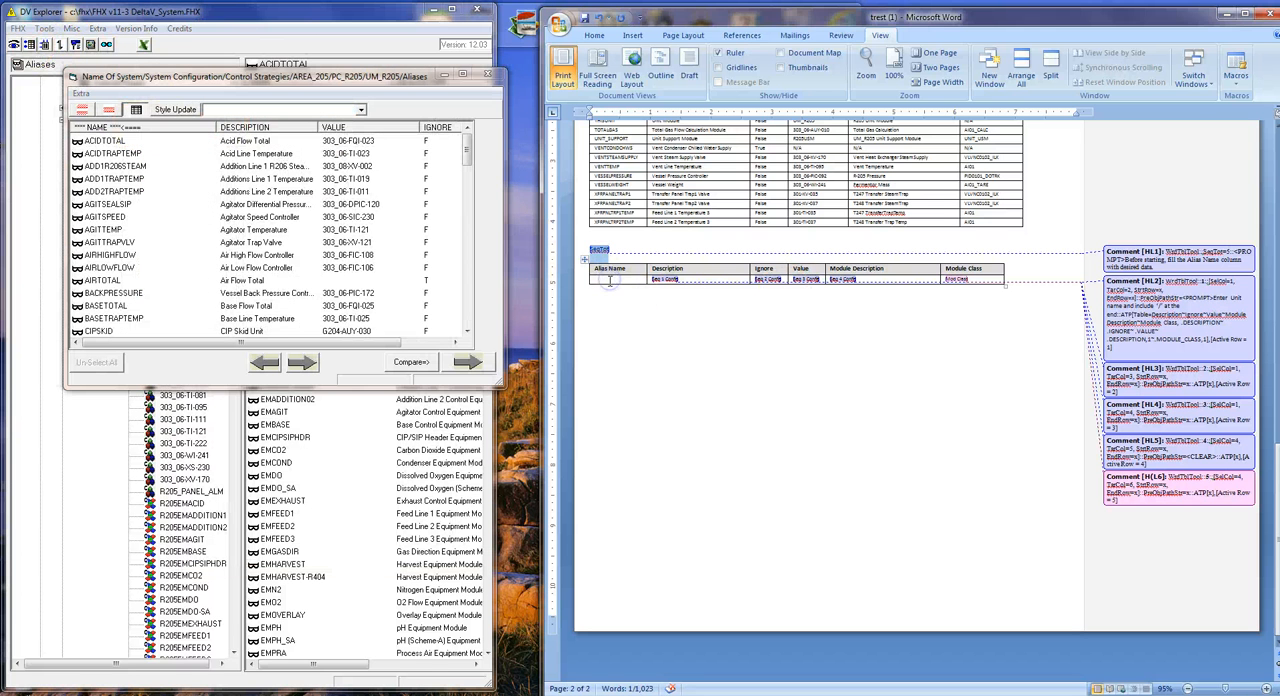
left_click(467, 362)
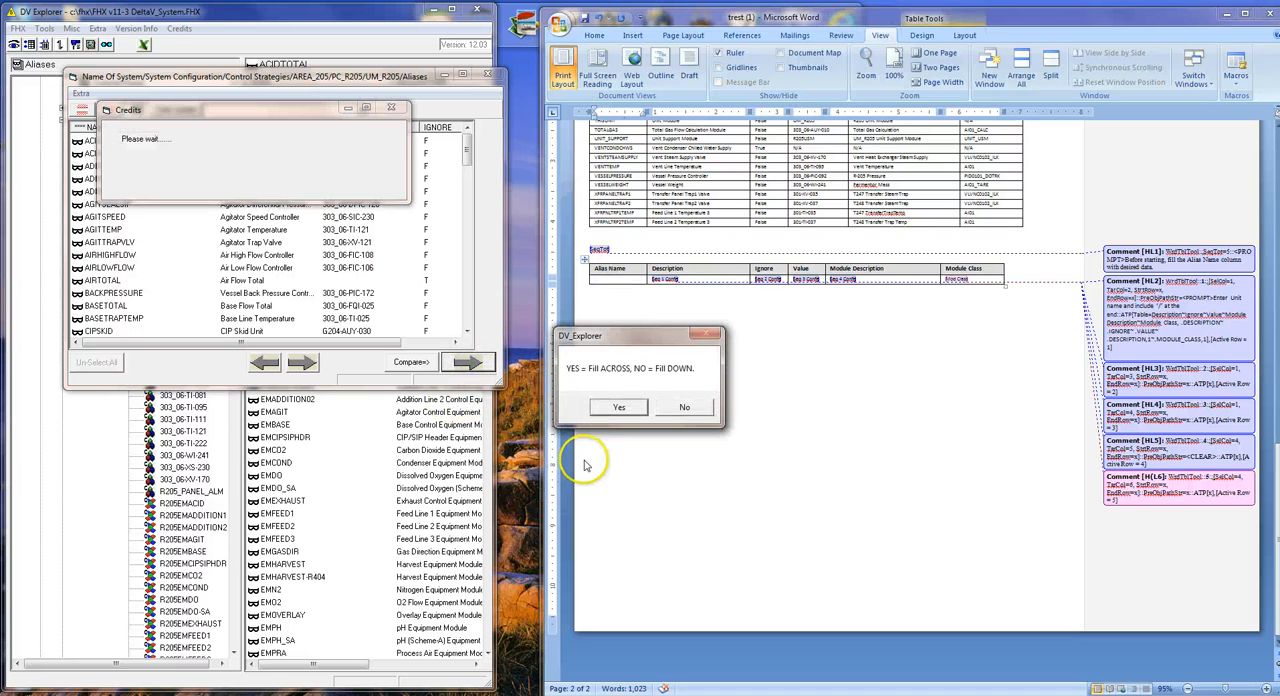
left_click(682, 407)
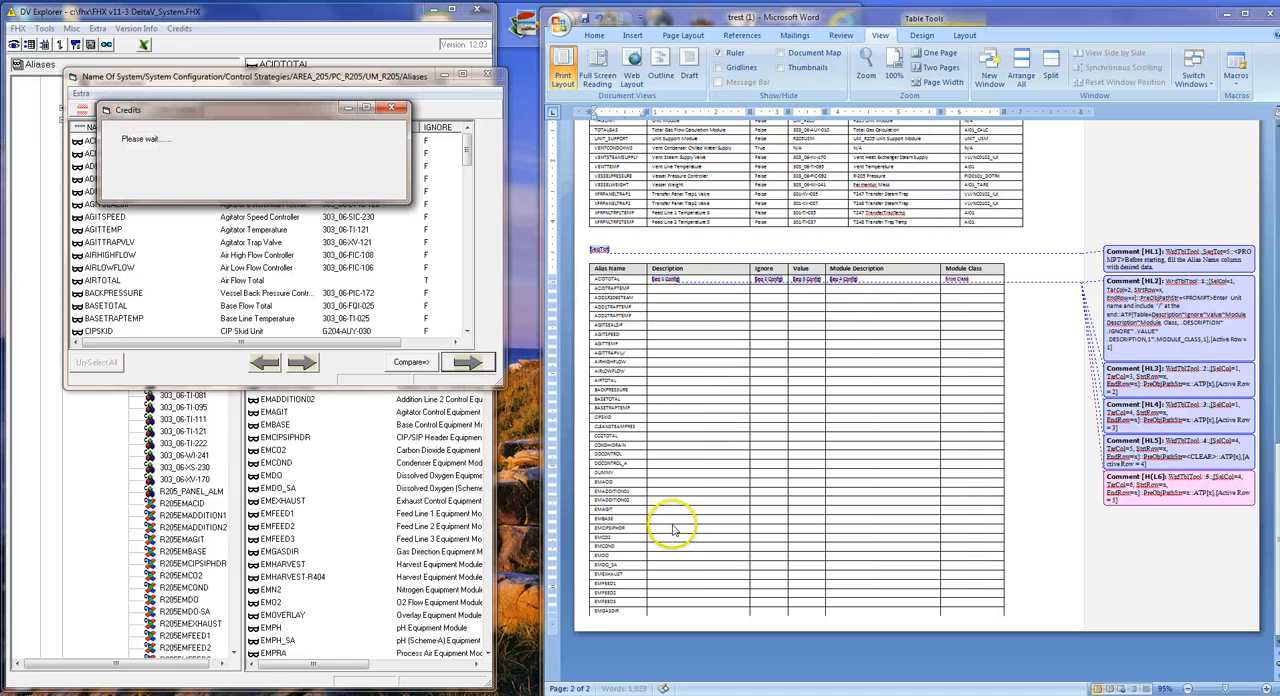
left_click(486, 76)
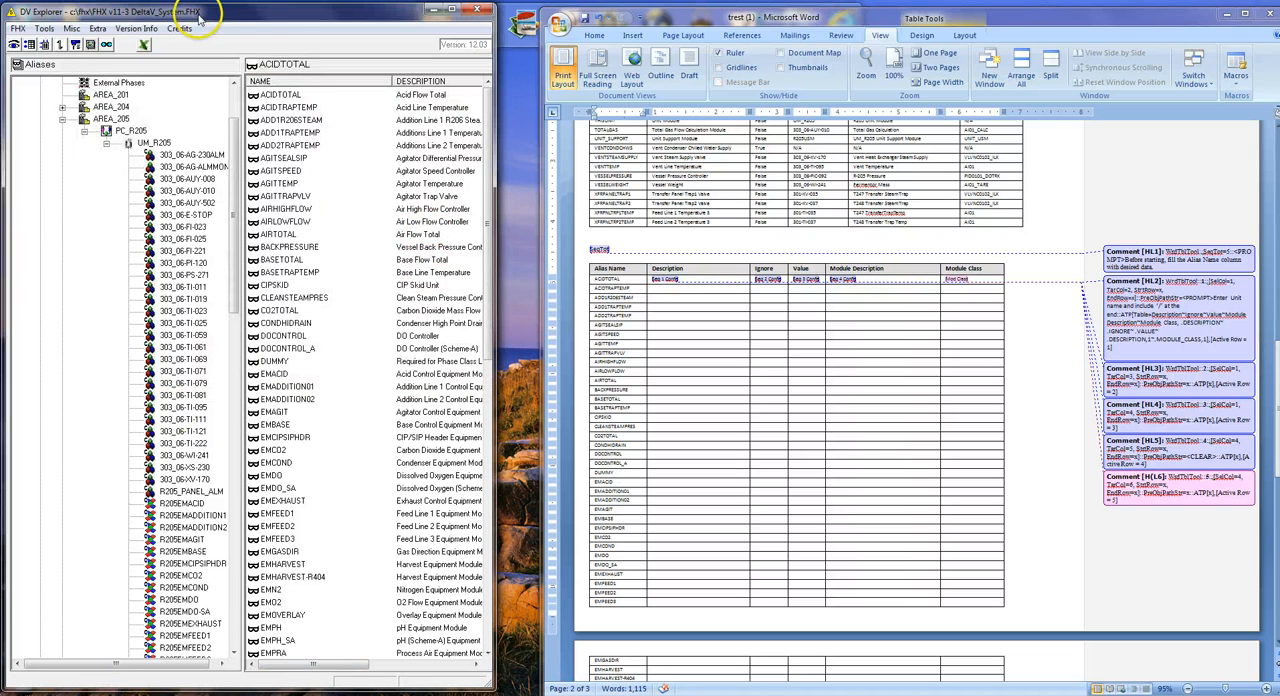
left_click_drag(200, 17, 254, 302)
left_click_drag(265, 178, 217, 64)
left_click(402, 98)
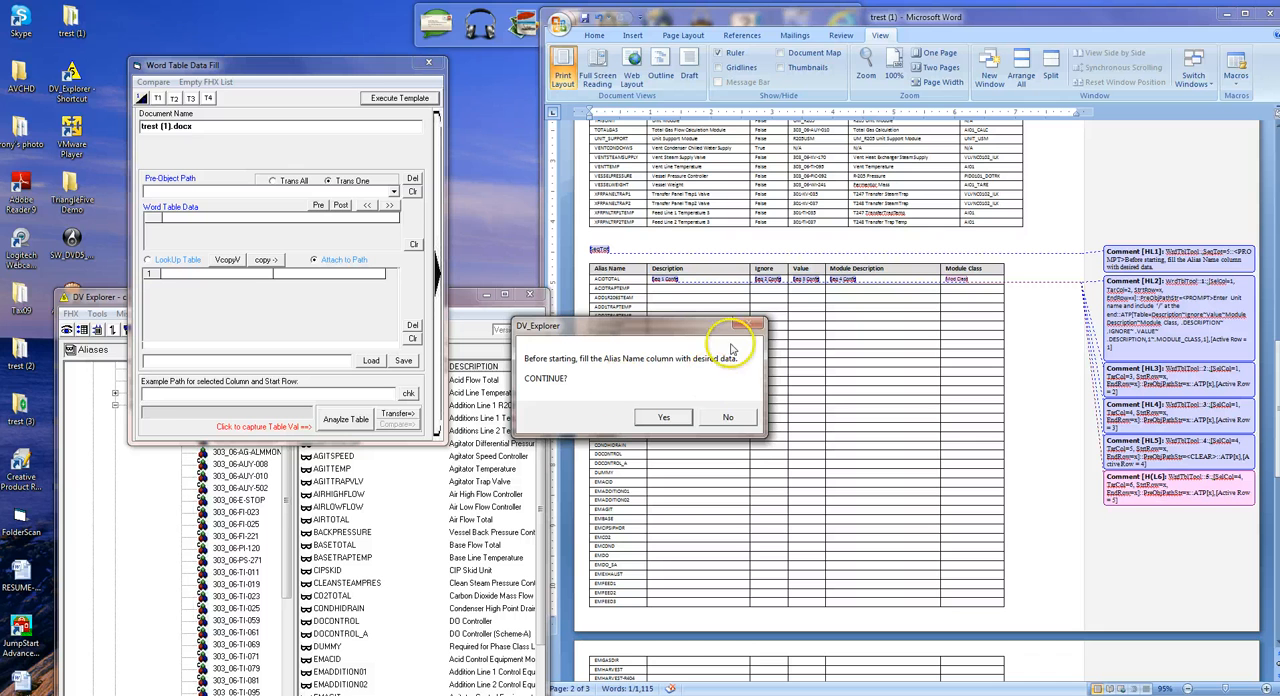
left_click(663, 417)
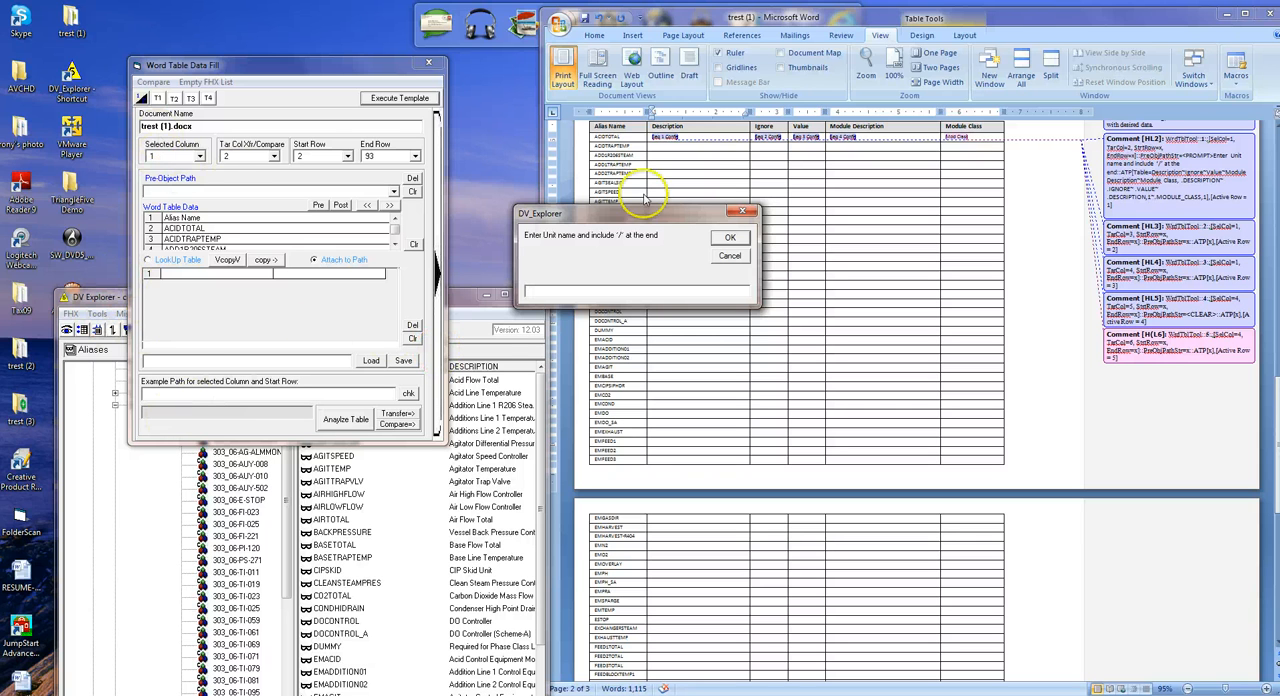
left_click(729, 255)
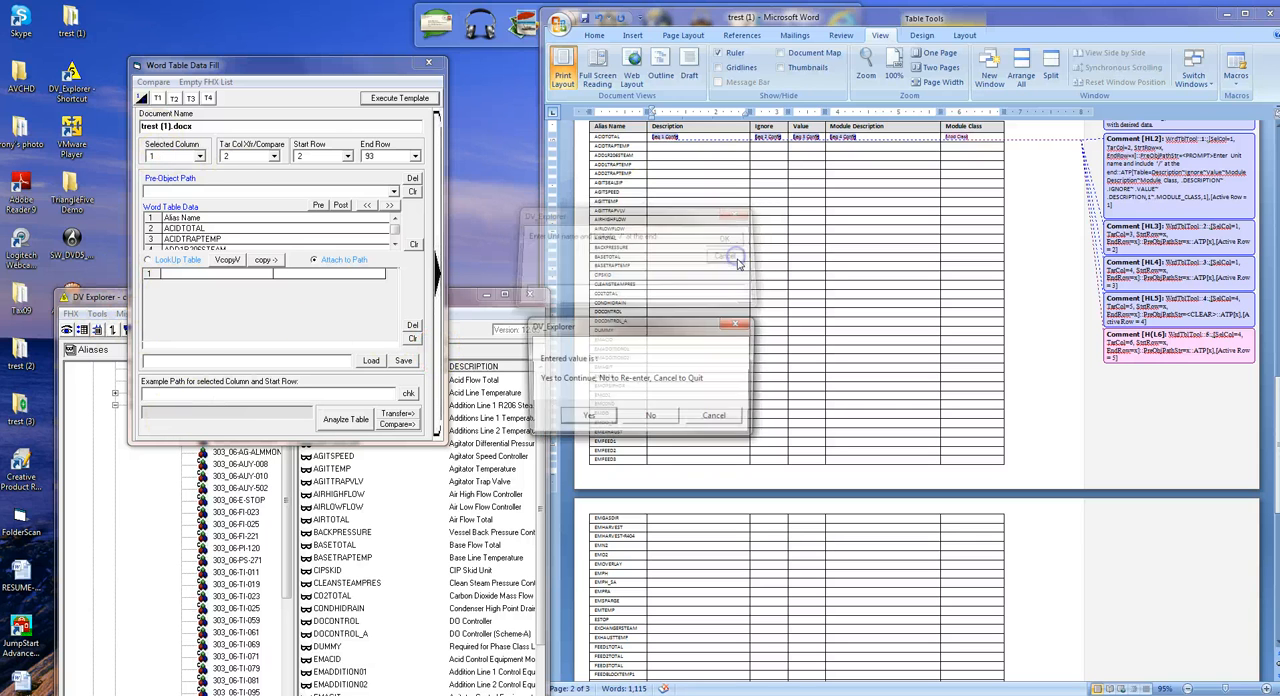
left_click(731, 419)
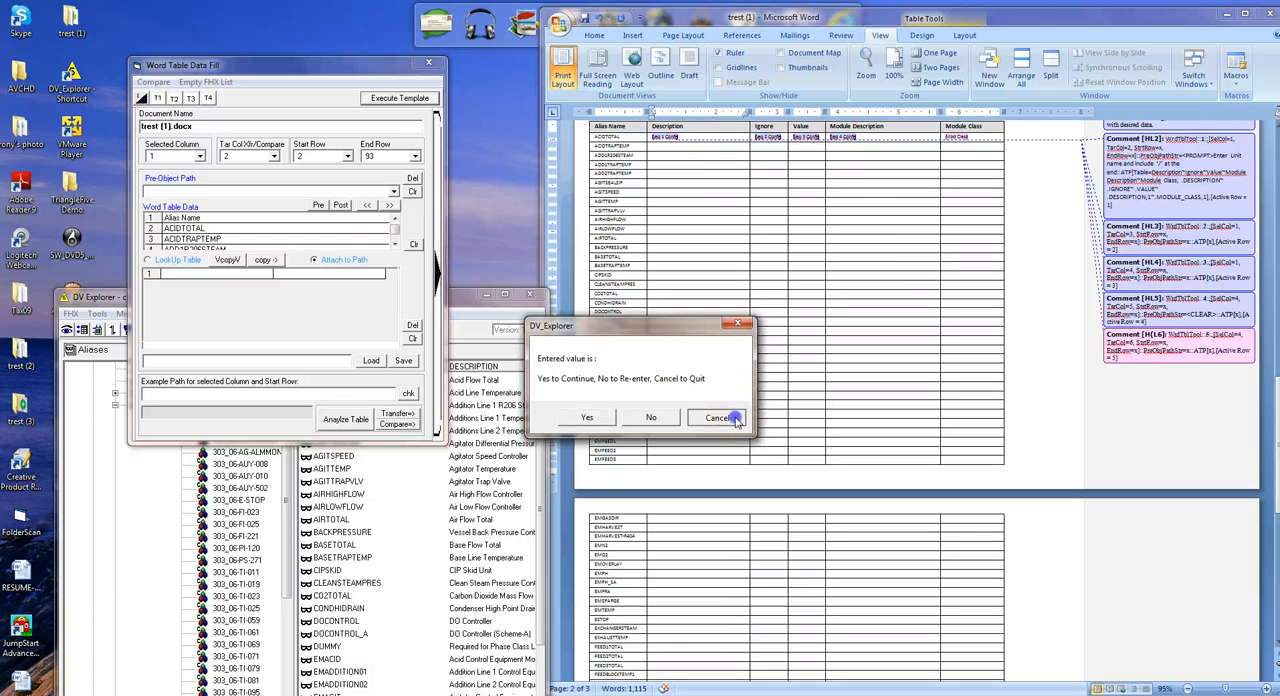
Arrange the DV Explorer and Word Table Data Fill windows, and execute the template with UM_R205/ as the unit name.
left_click(455, 304)
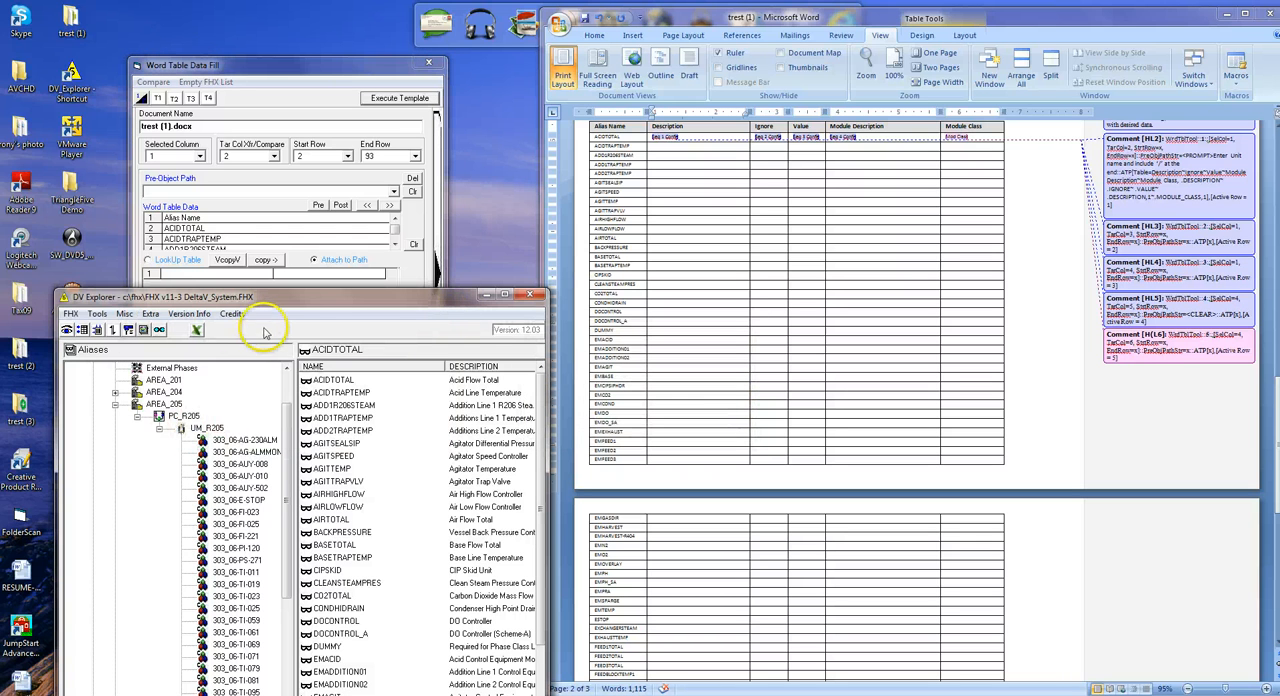
left_click_drag(262, 296, 198, 212)
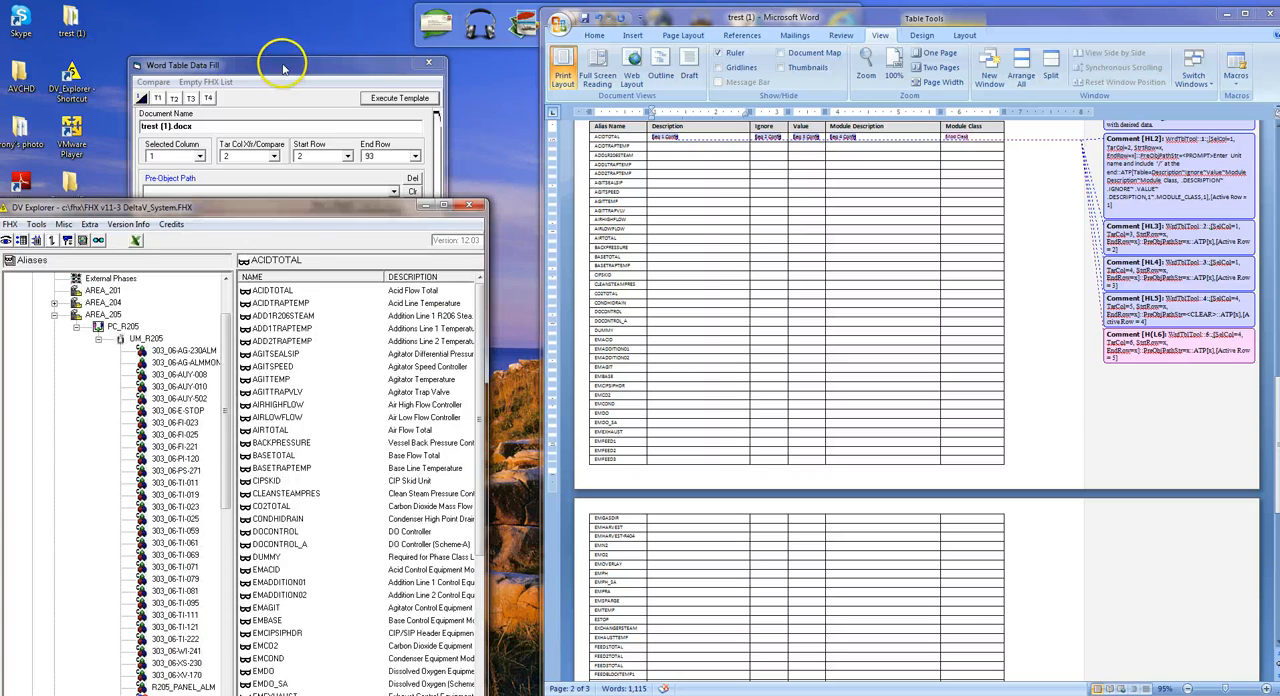
left_click_drag(285, 66, 358, 80)
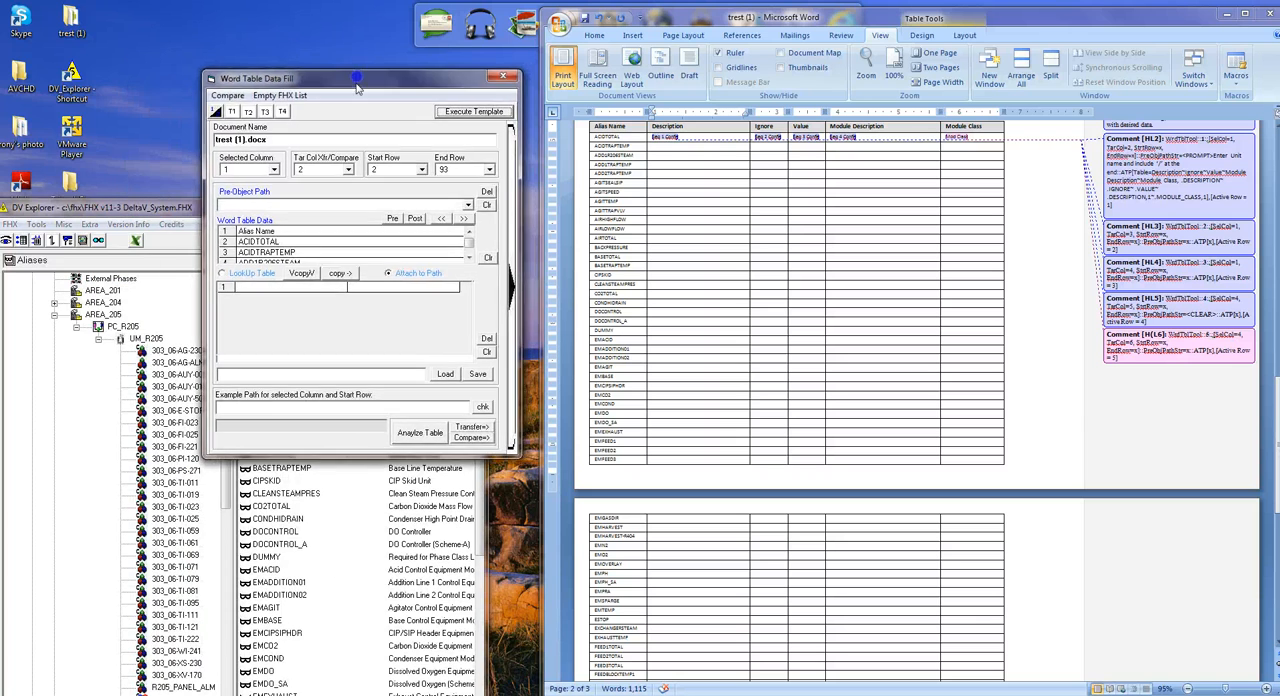
left_click(467, 113)
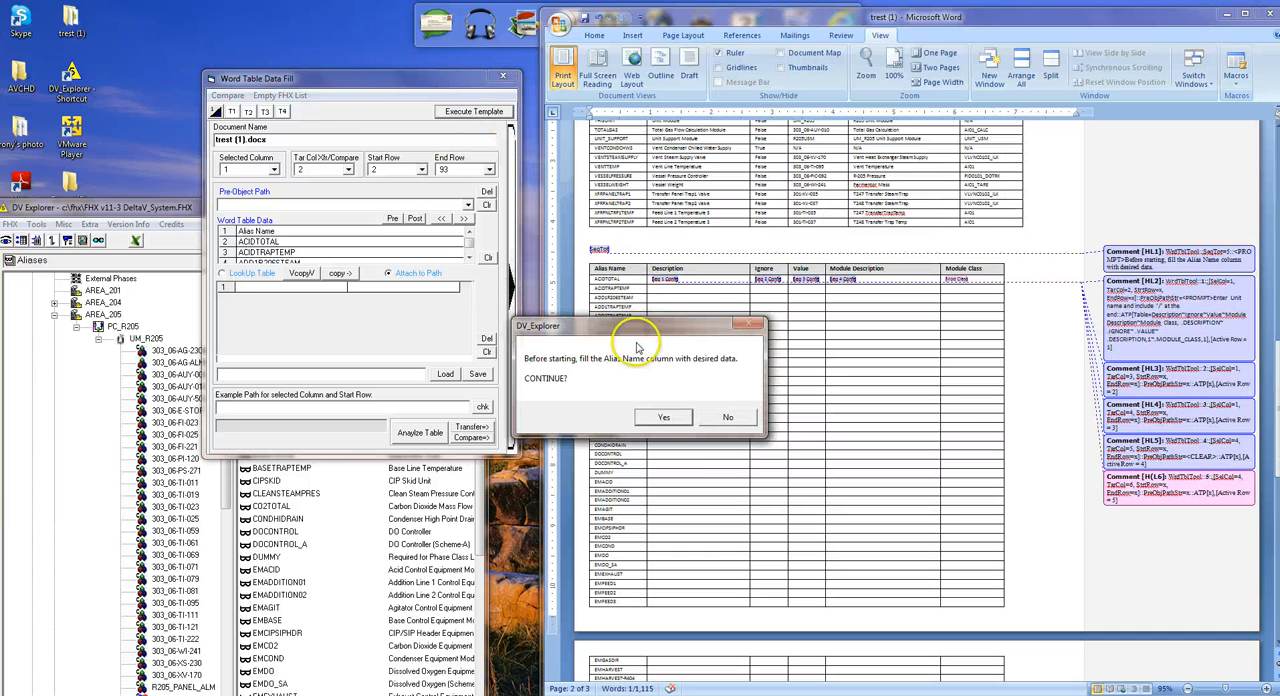
left_click(664, 418)
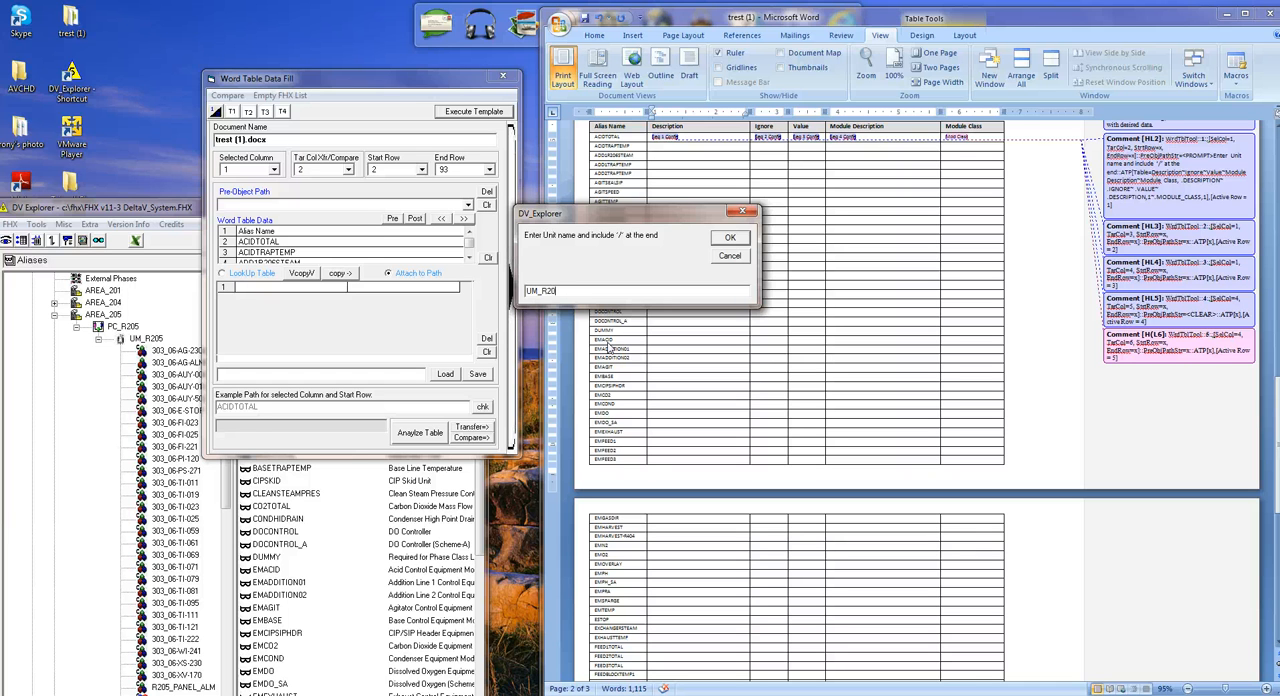
left_click(730, 237)
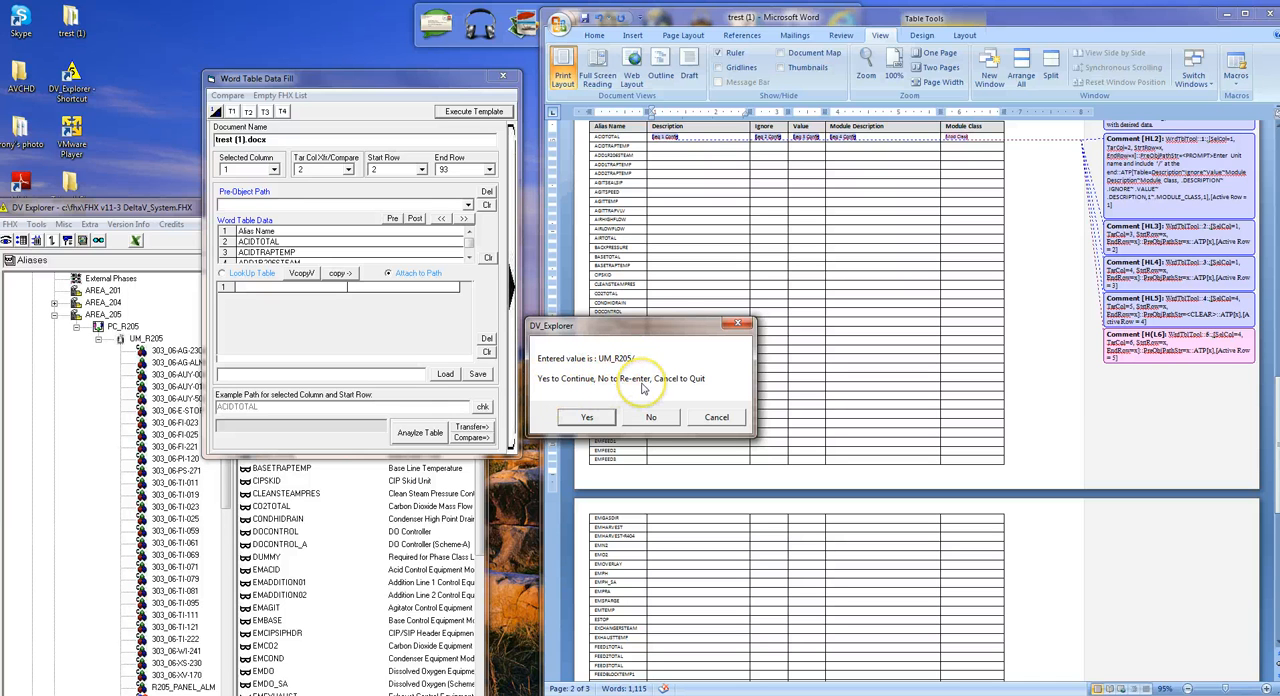
left_click(590, 418)
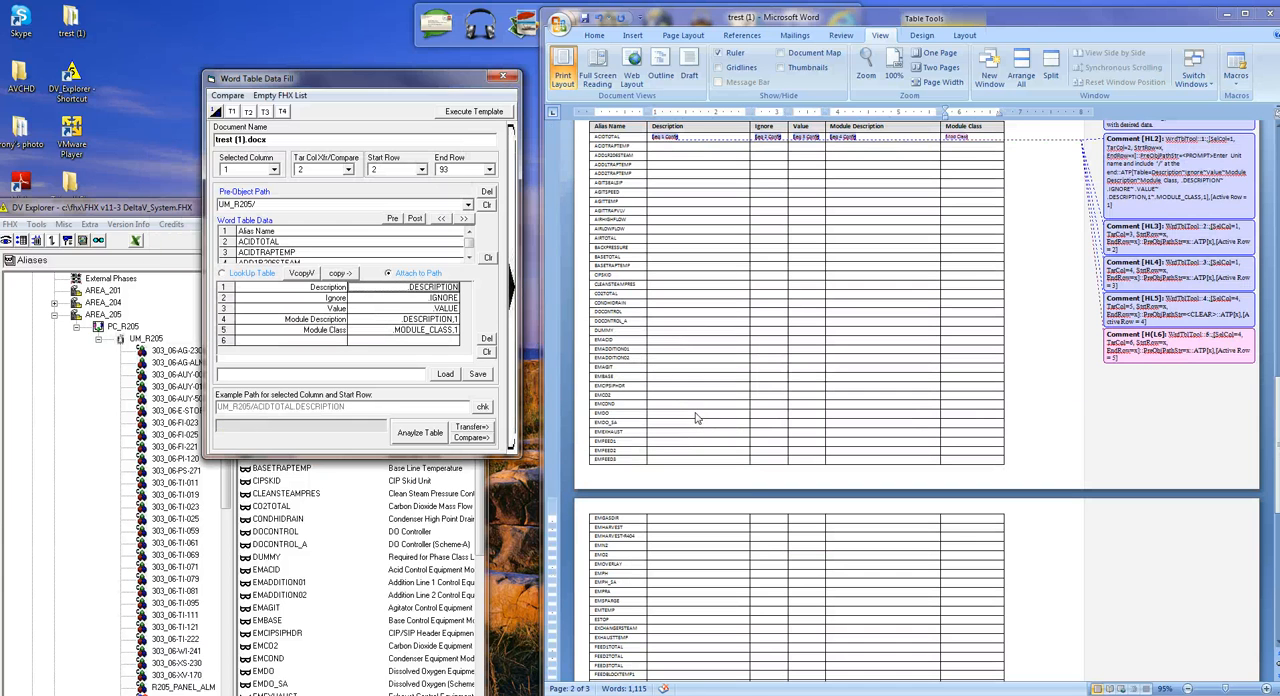
Confirm each template sequence to fill the description, .IGNORE, .VALUE, module description and .MODULE_CLASS,1 columns of the second table.
left_click(652, 408)
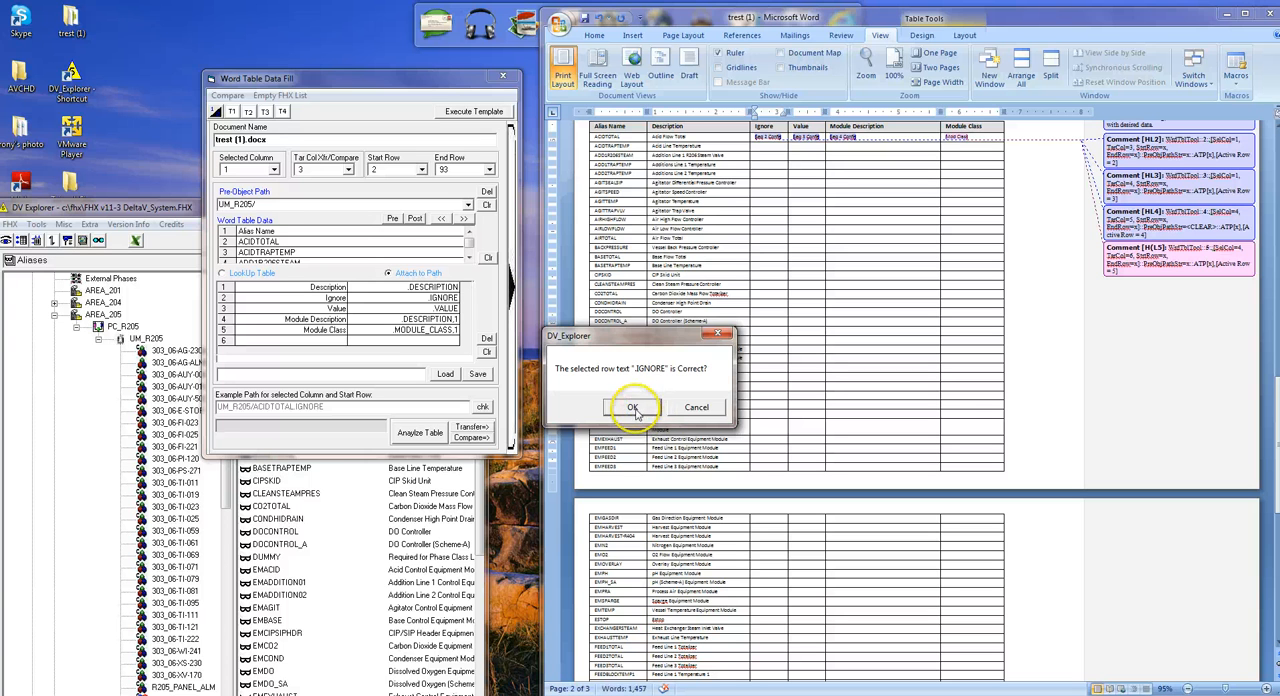
left_click(634, 408)
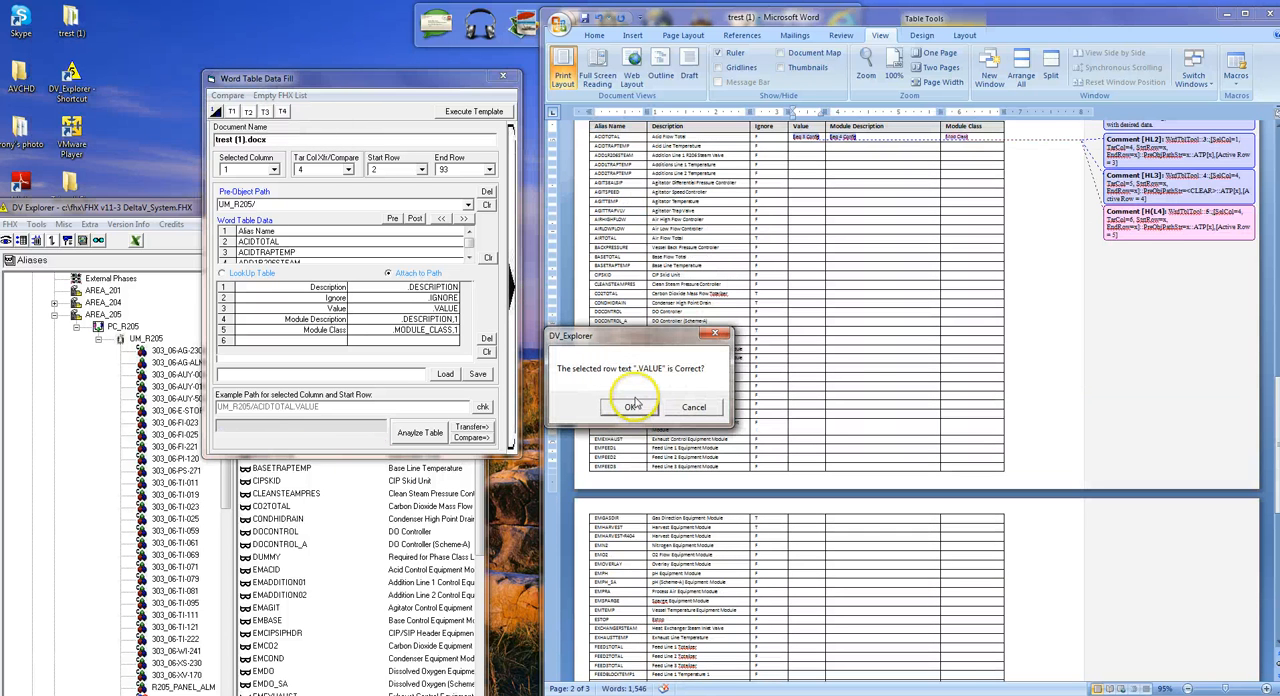
left_click(631, 408)
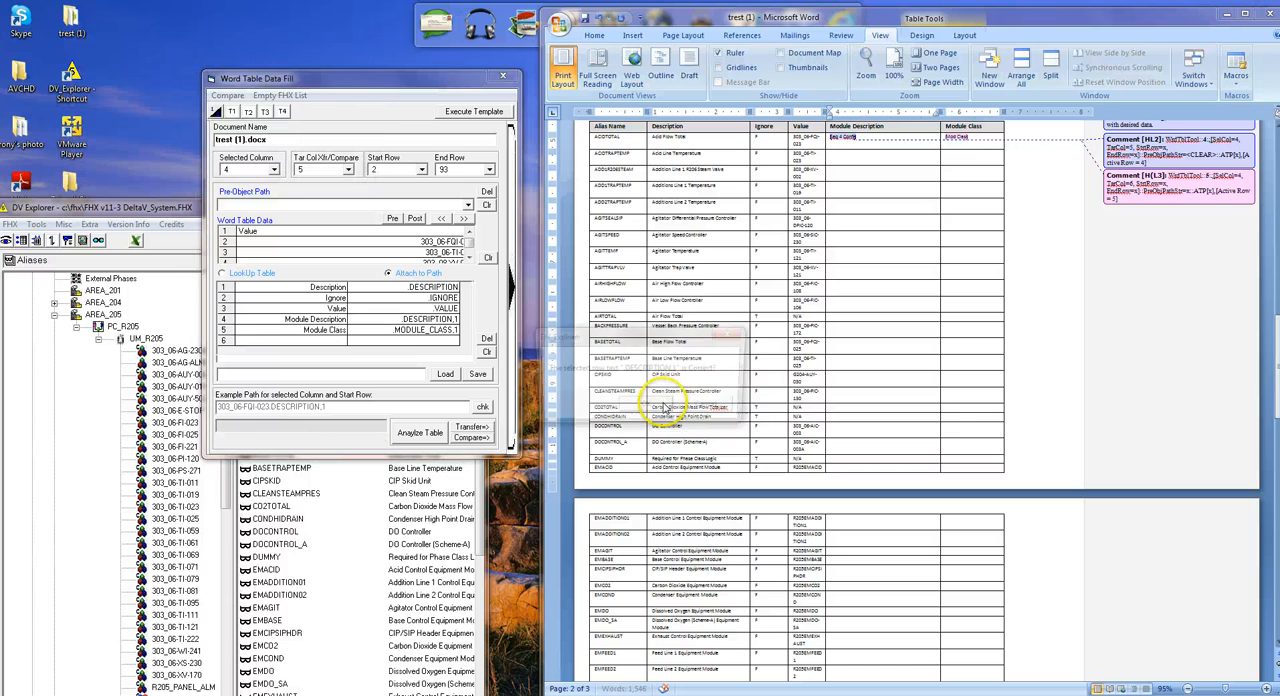
left_click(652, 407)
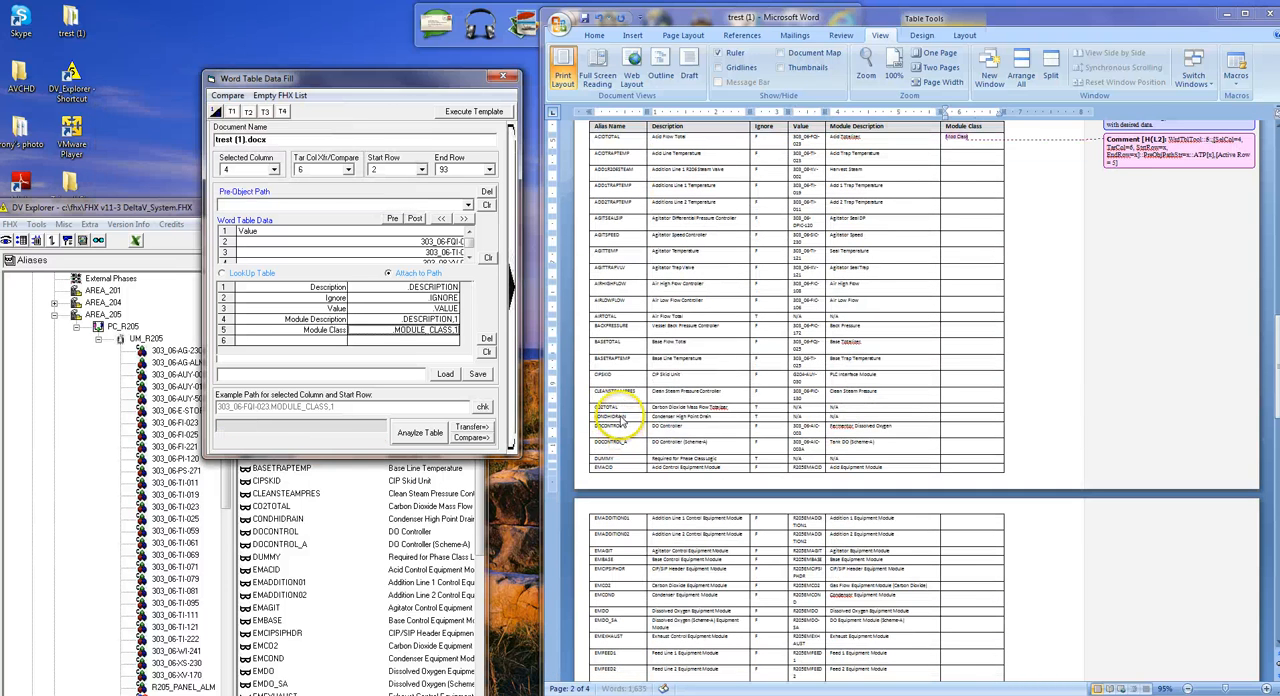
left_click(626, 408)
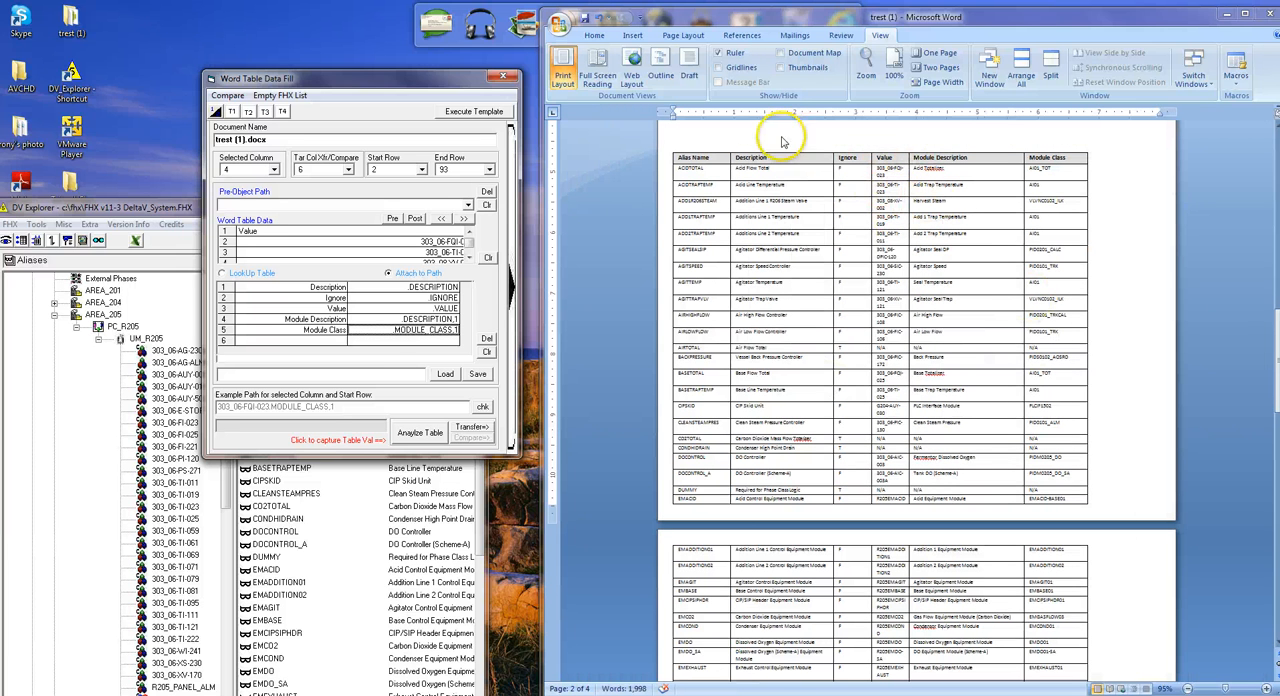
Review the template-filled second table down to its last row and delete the whole table from the Word document.
scroll(905, 266, "down", 10)
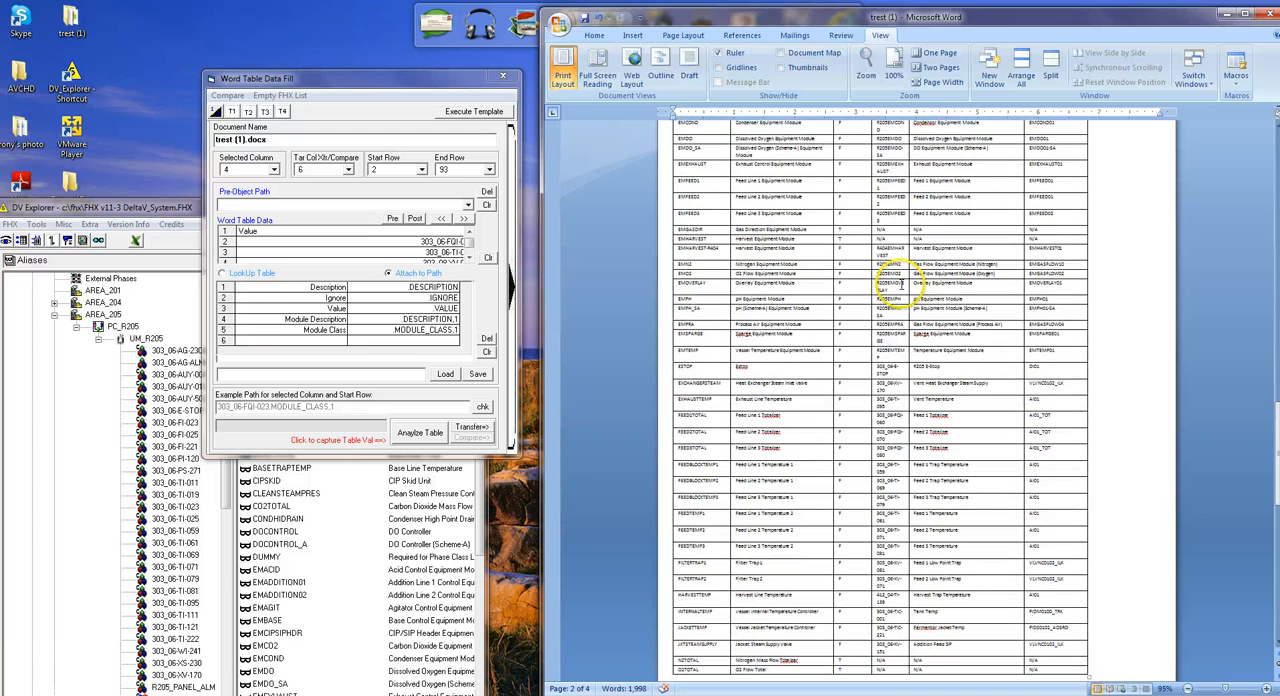
scroll(901, 284, "down", 15)
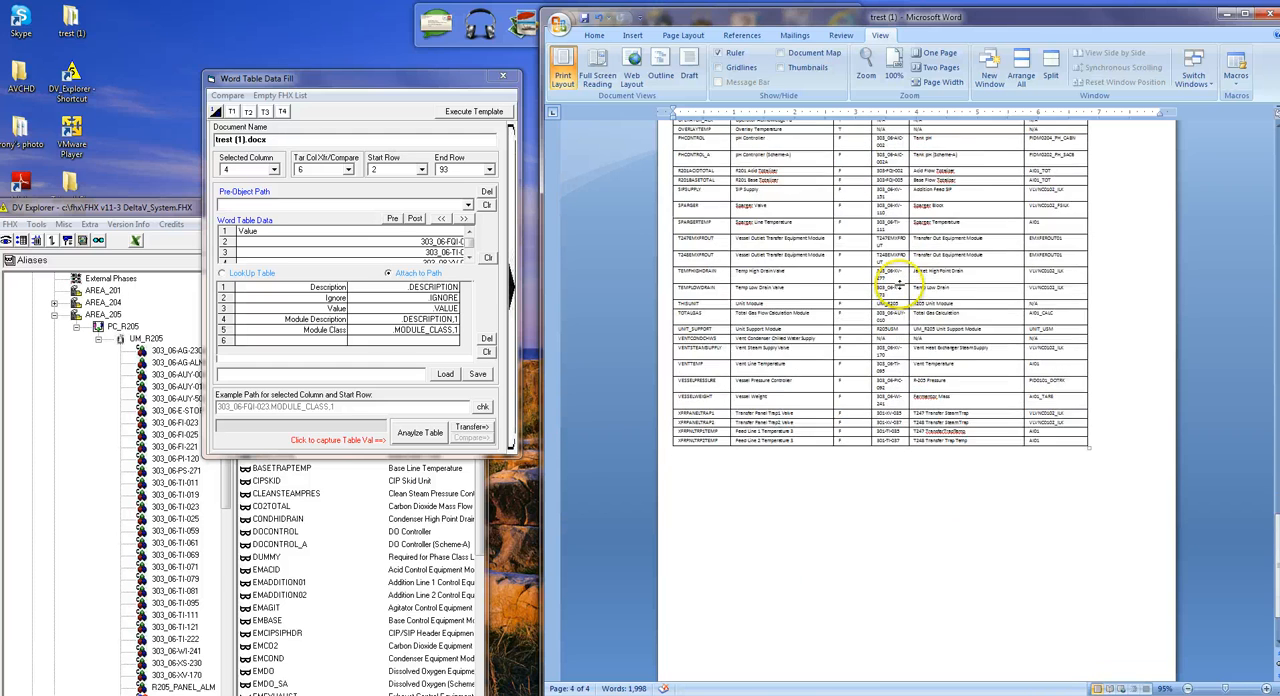
scroll(900, 285, "up", 10)
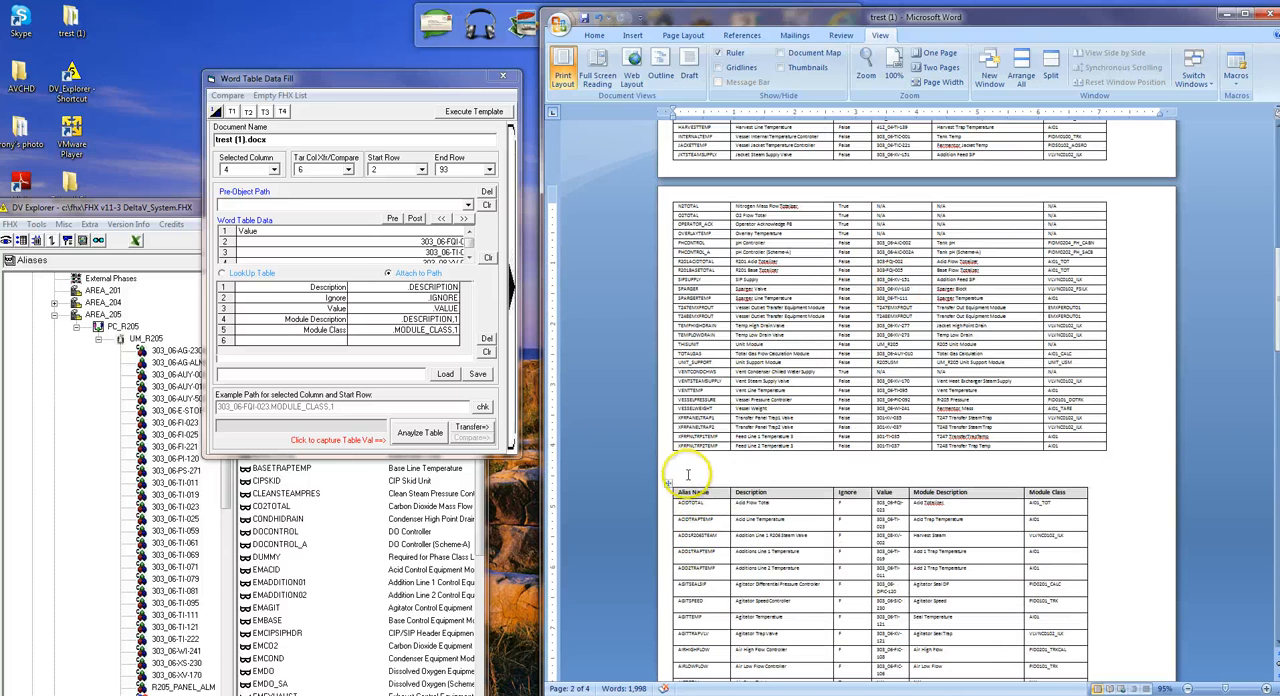
left_click_drag(811, 485, 865, 525)
scroll(869, 516, "down", 20)
scroll(865, 522, "down", 5)
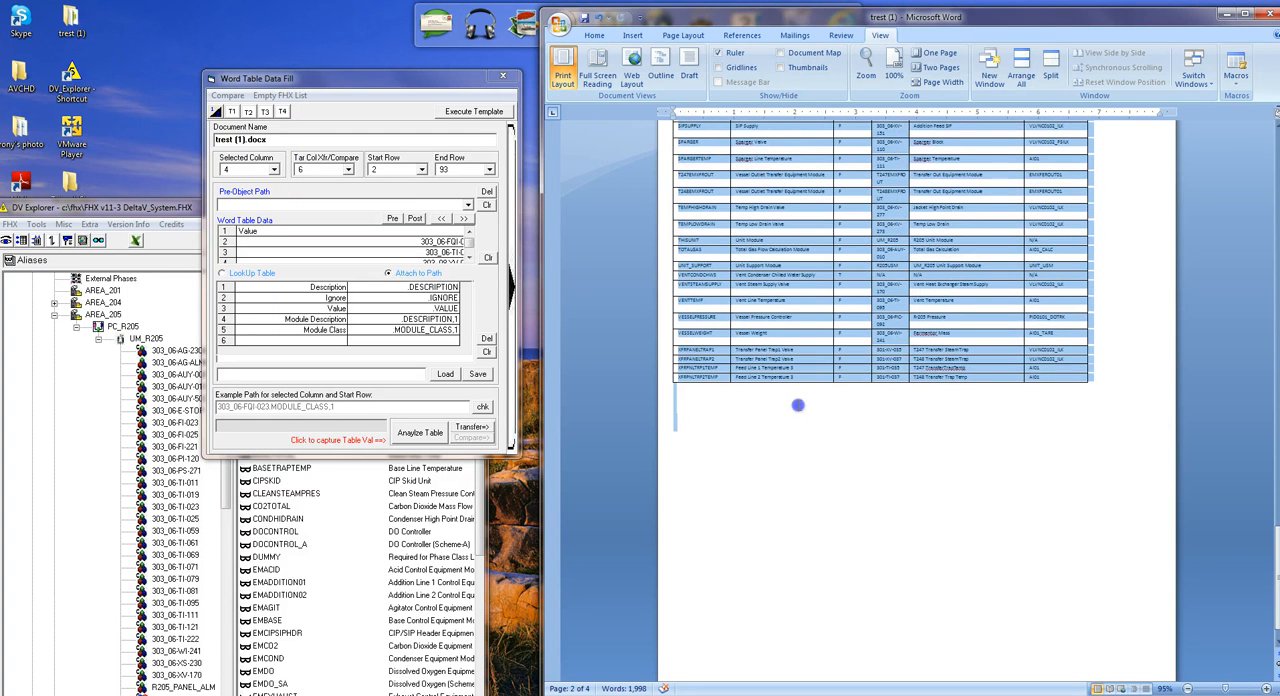
left_click_drag(798, 405, 793, 398)
key("Delete")
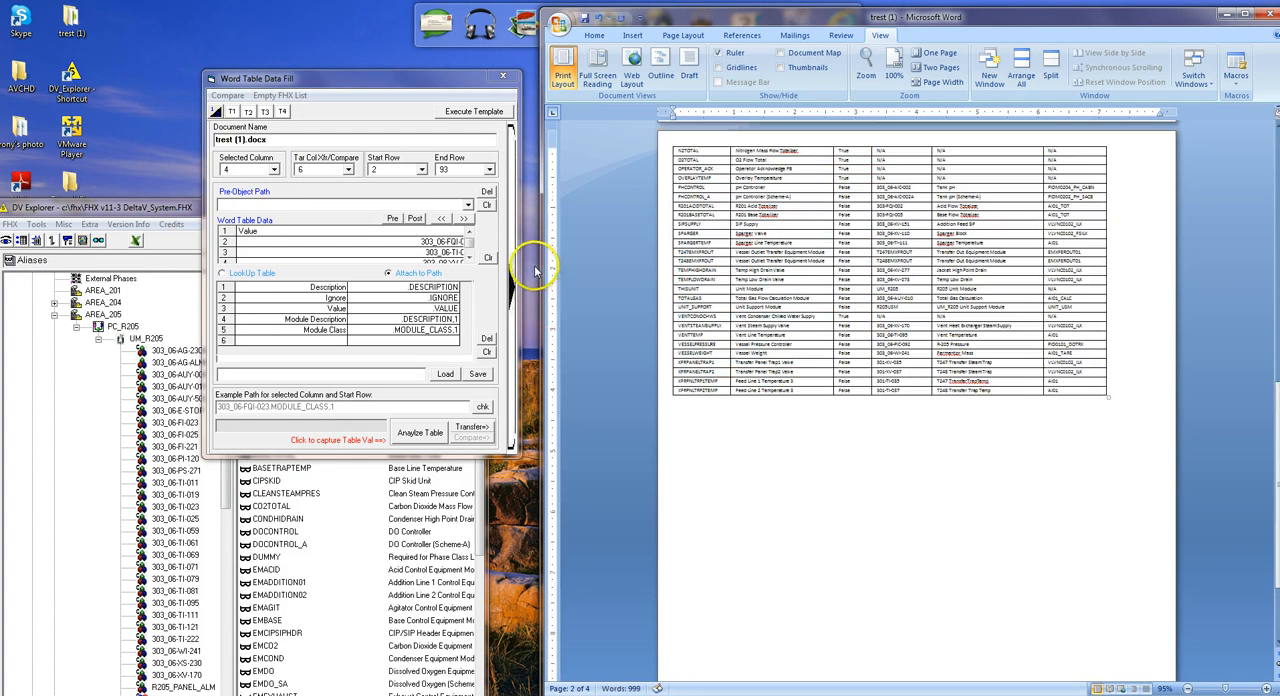
Load the saved text replacements, including F to False and T to True, and enable replacement group Grp1.
left_click(511, 266)
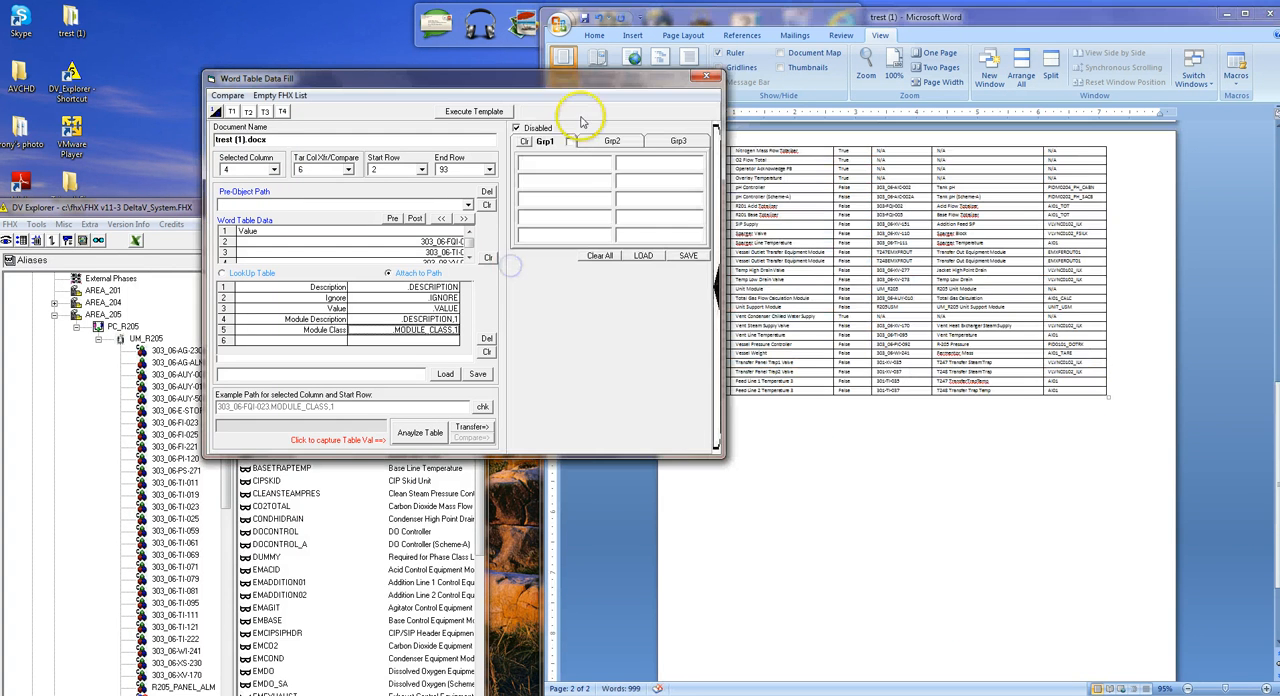
left_click(645, 255)
left_click(569, 141)
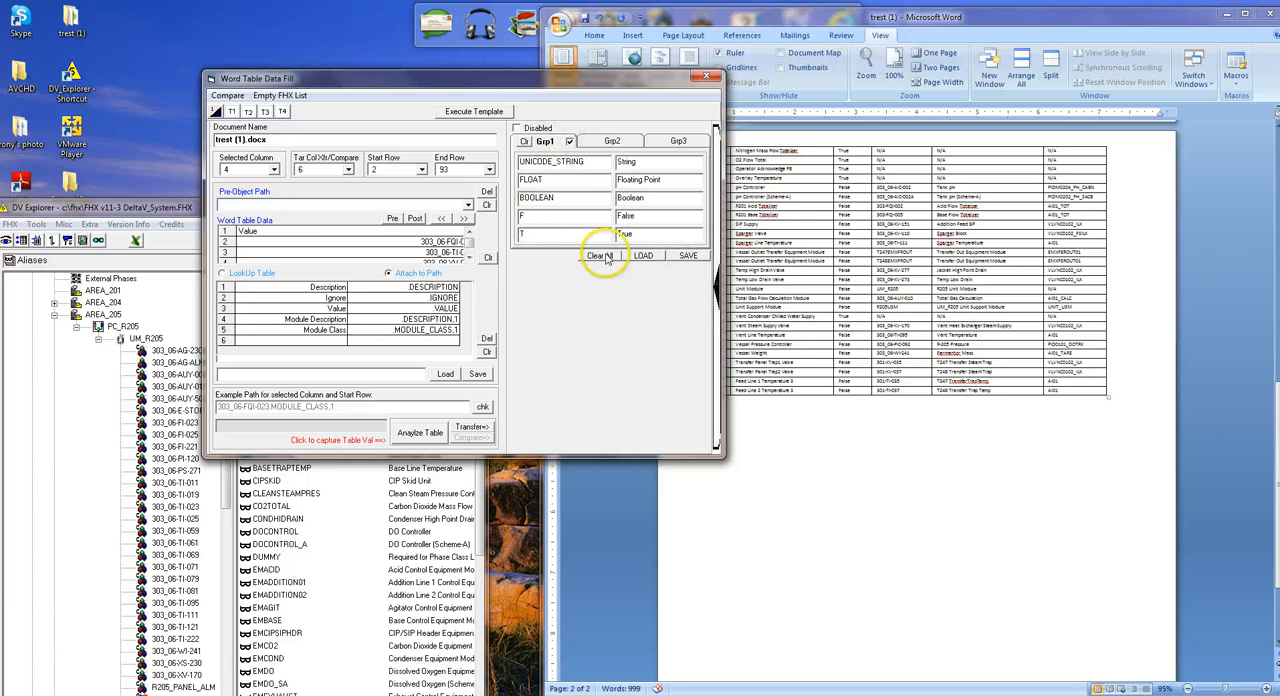
left_click(718, 190)
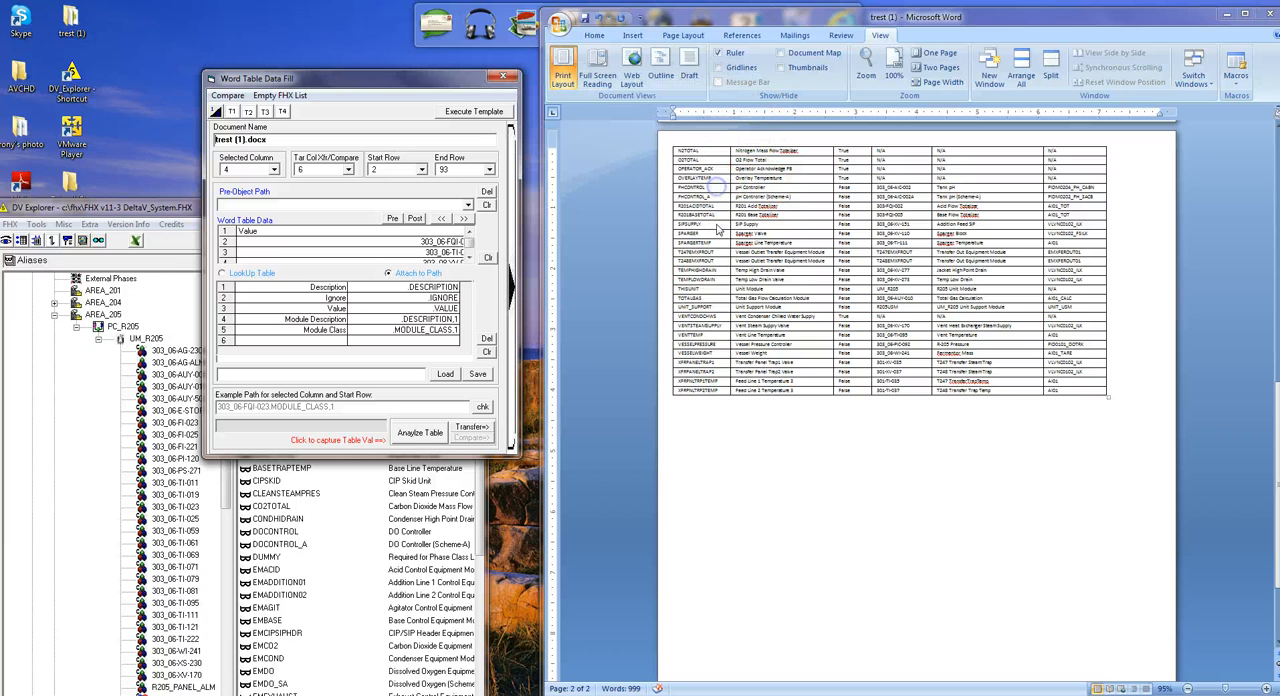
Start a new page below the remaining Word table and insert the T1 fill template there.
left_click(704, 424)
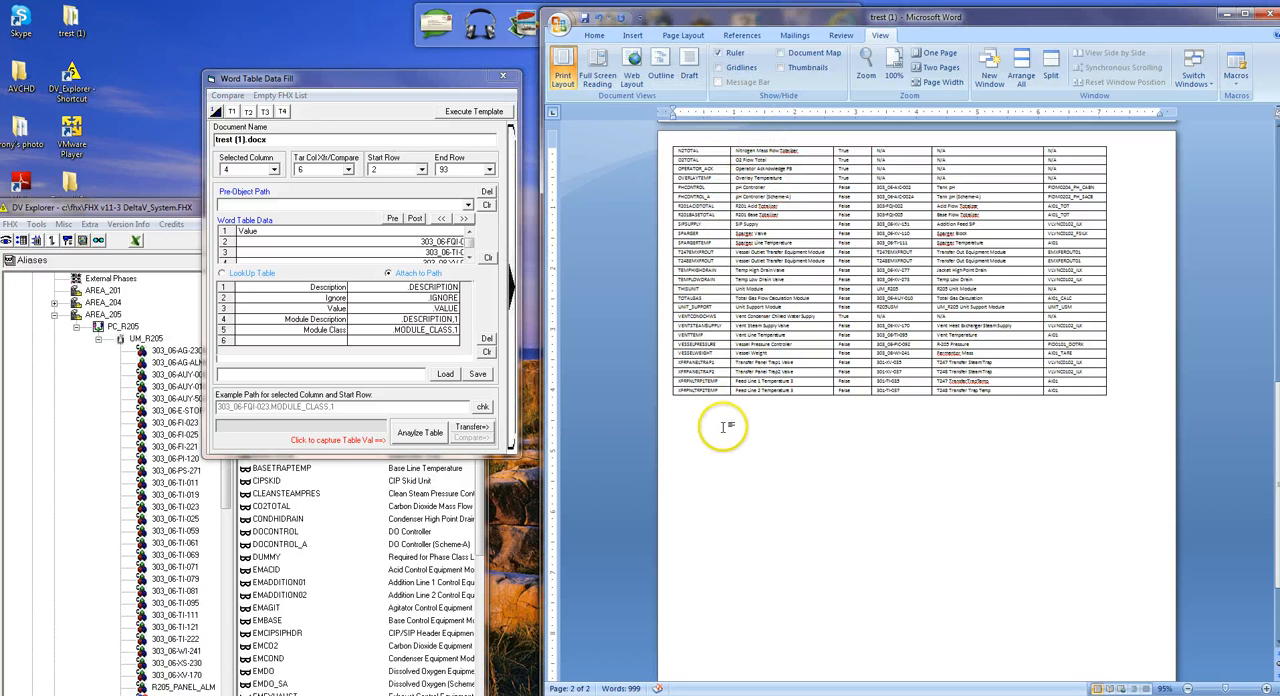
scroll(724, 412, "down", 3)
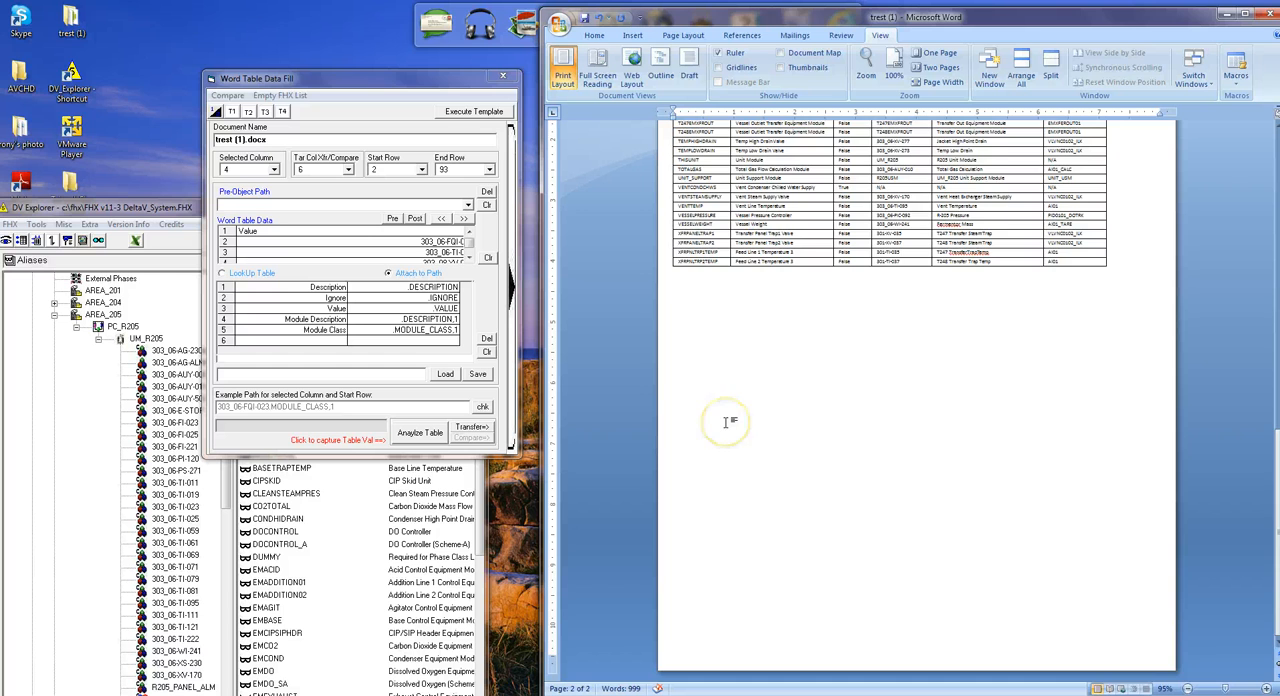
key("ctrl+Return")
scroll(797, 431, "down", 10)
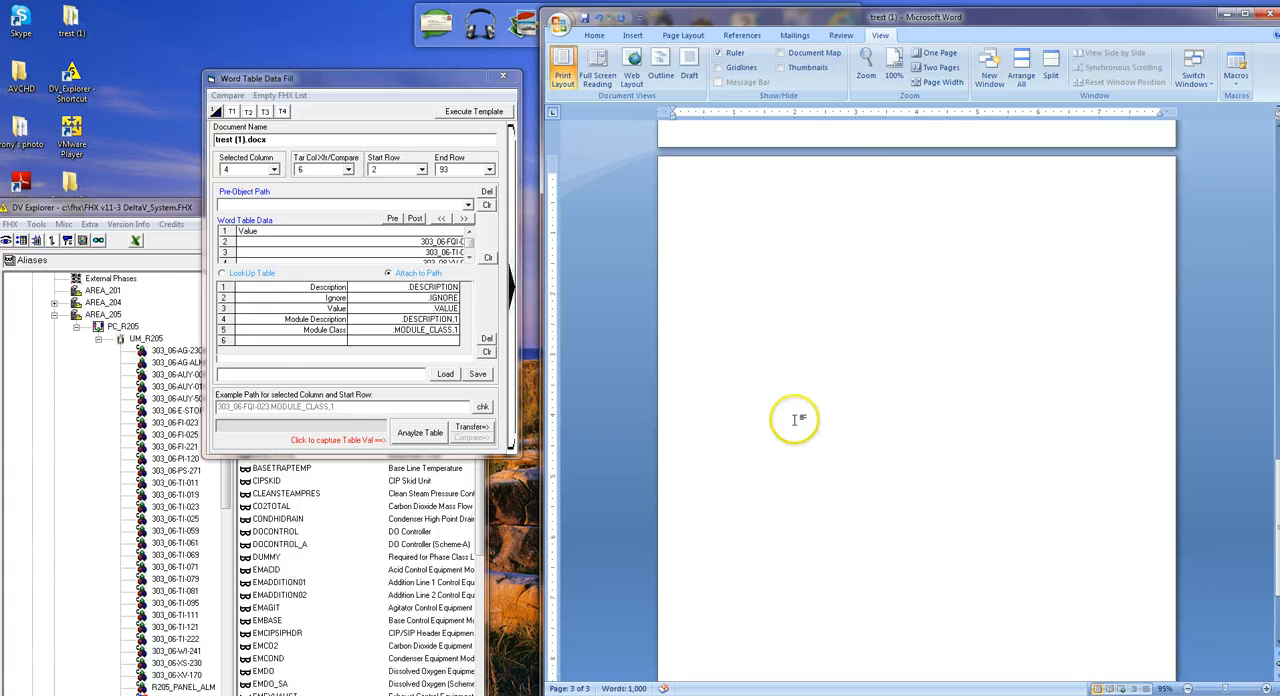
left_click(233, 114)
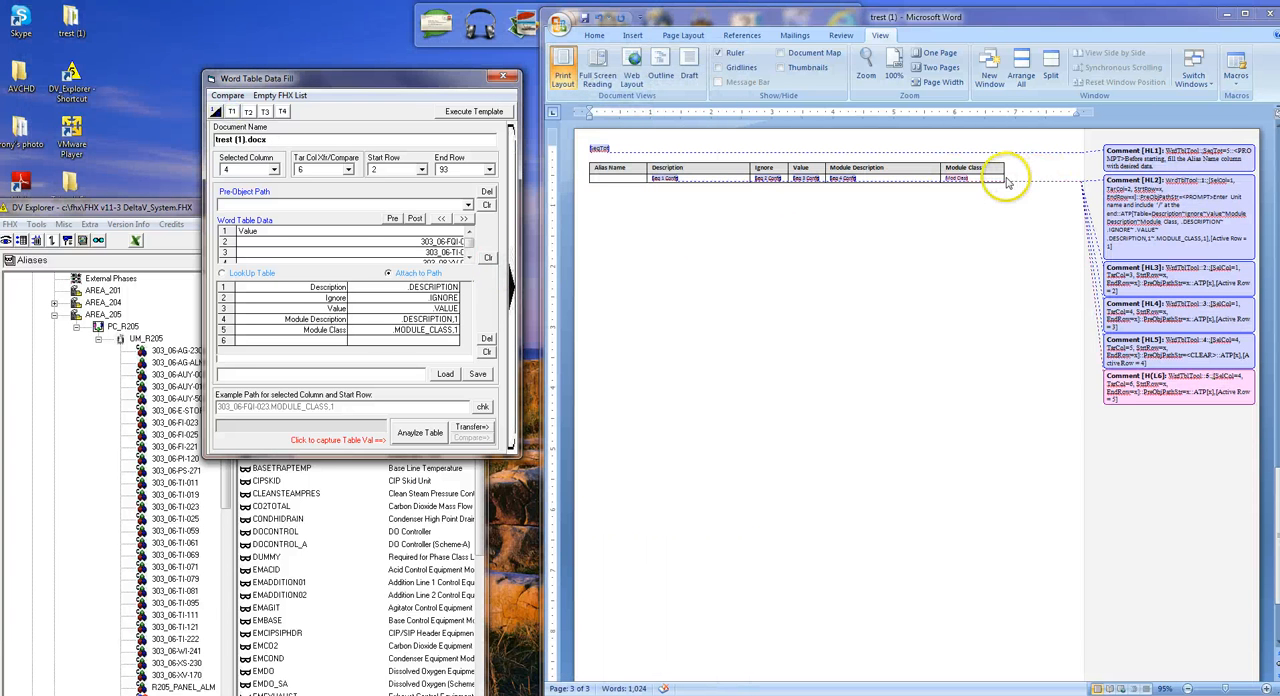
Widen the new template table's columns from Description through Module Class.
left_click(818, 177)
left_click_drag(827, 111, 839, 111)
left_click_drag(956, 114, 1035, 111)
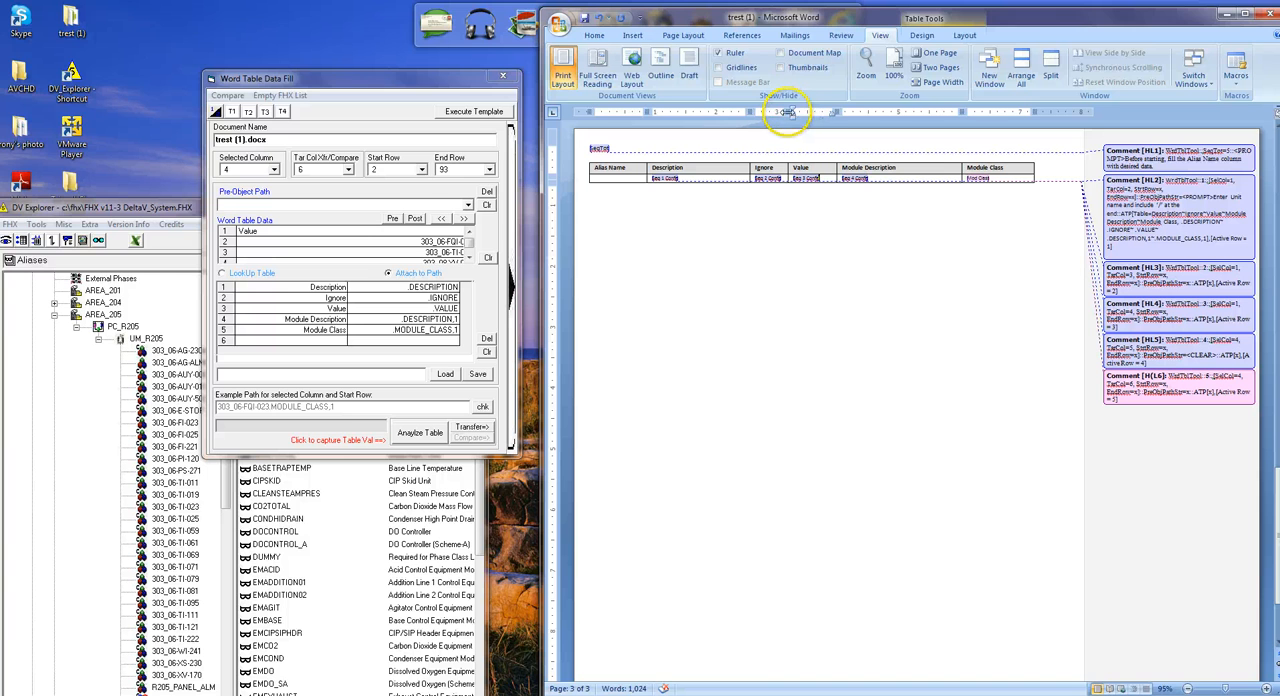
left_click_drag(787, 113, 852, 111)
left_click_drag(750, 111, 757, 111)
Transfer the UM_R205 alias names from the DV Explorer alias list into the new Word table's Alias Name column, filling down.
left_click(108, 207)
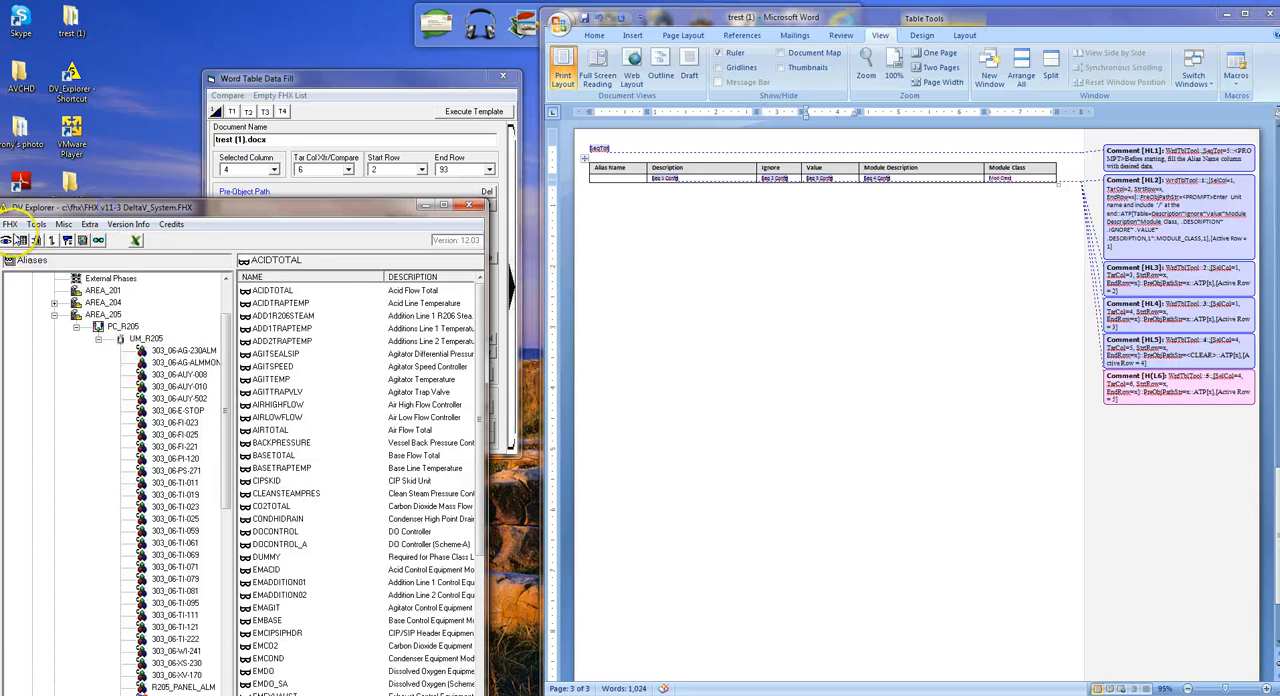
left_click(21, 241)
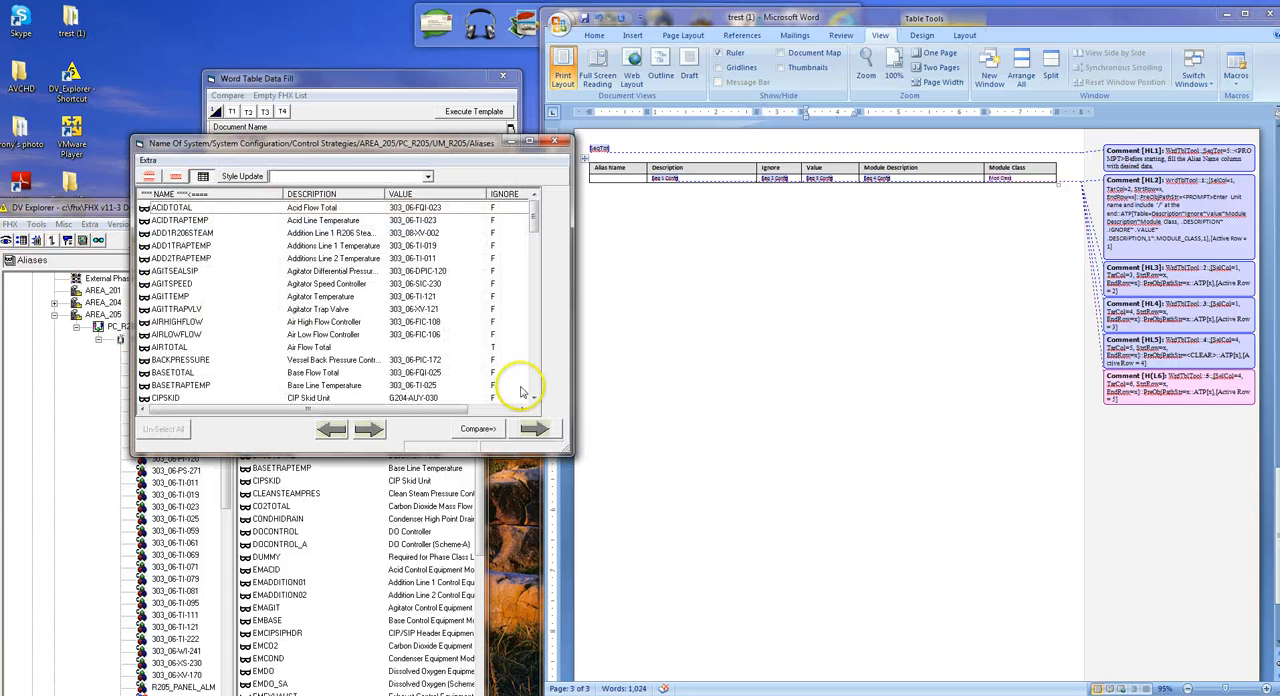
left_click(633, 176)
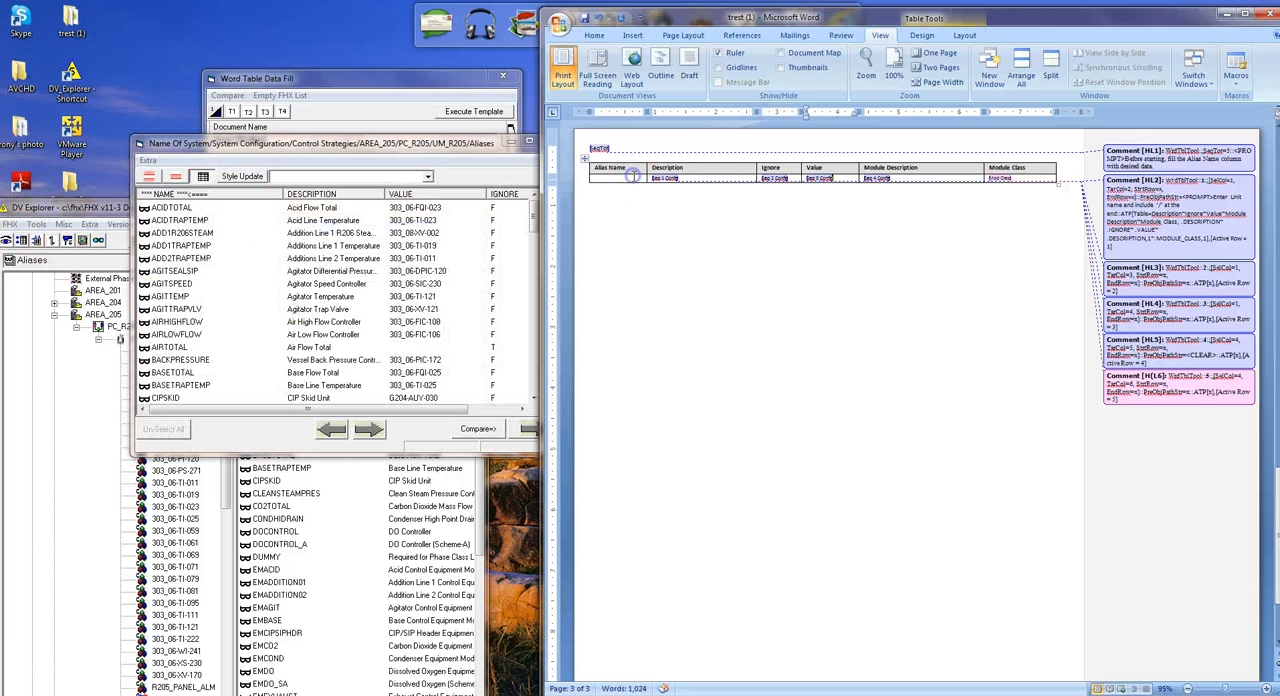
left_click(502, 427)
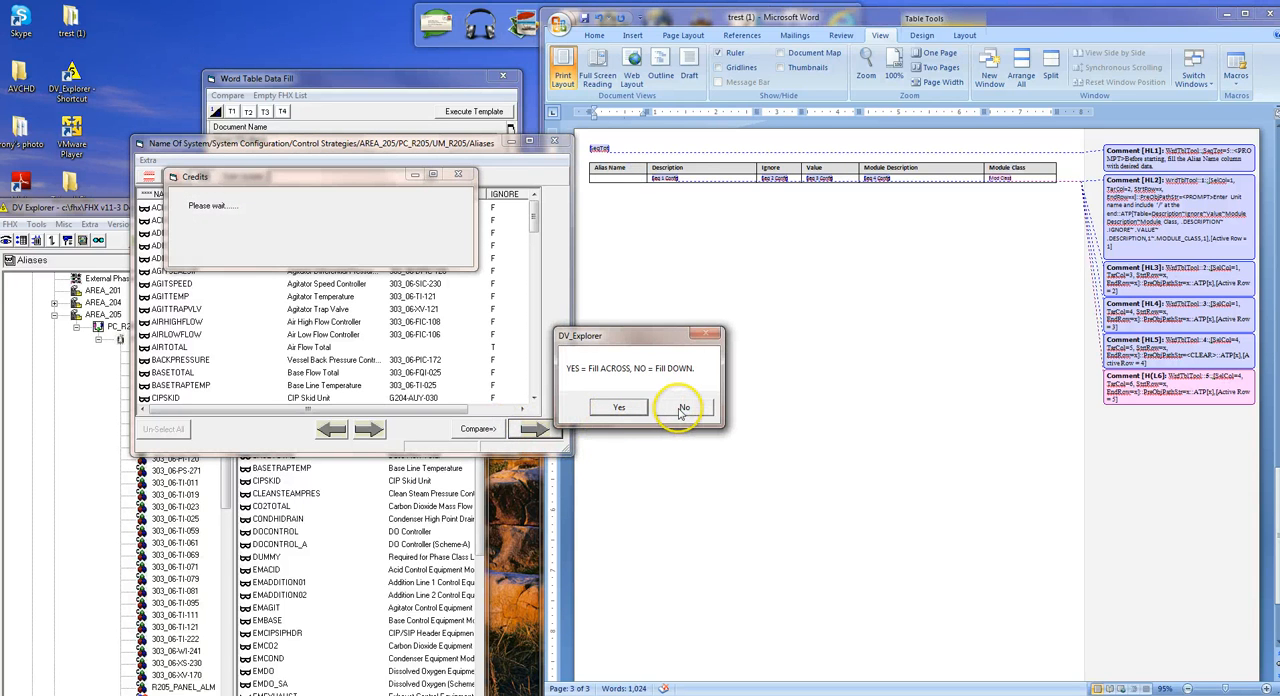
left_click(683, 408)
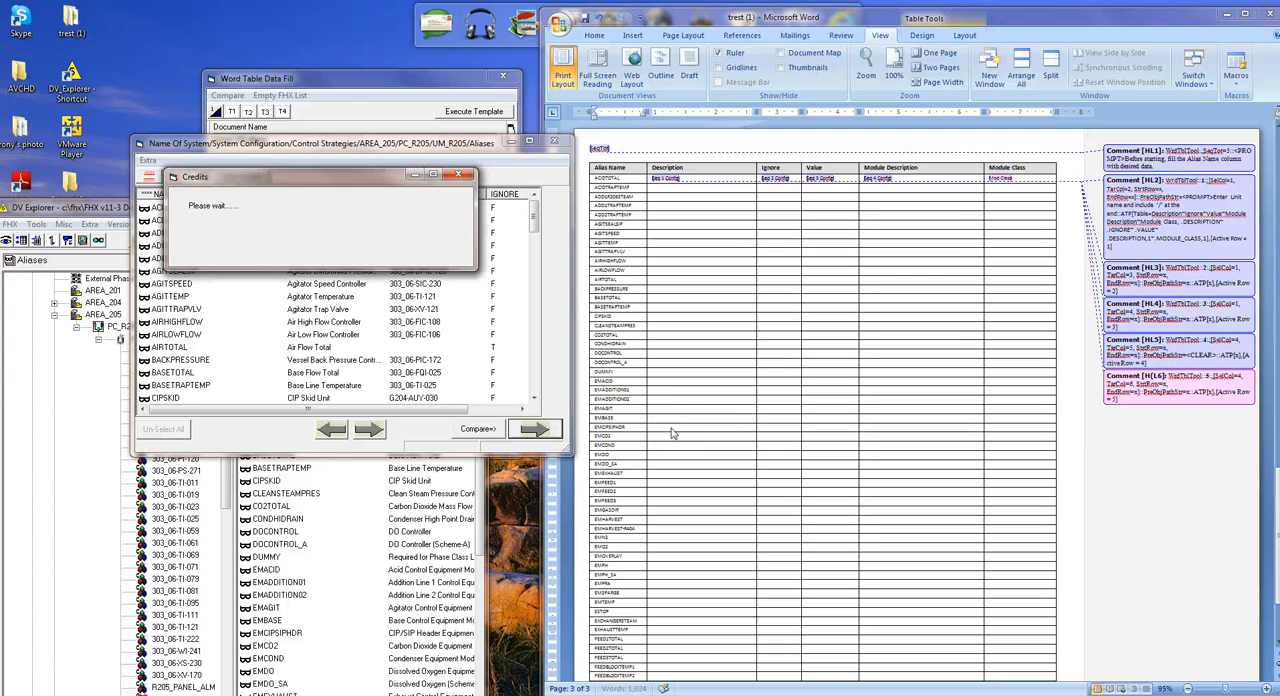
left_click(558, 143)
left_click(645, 345)
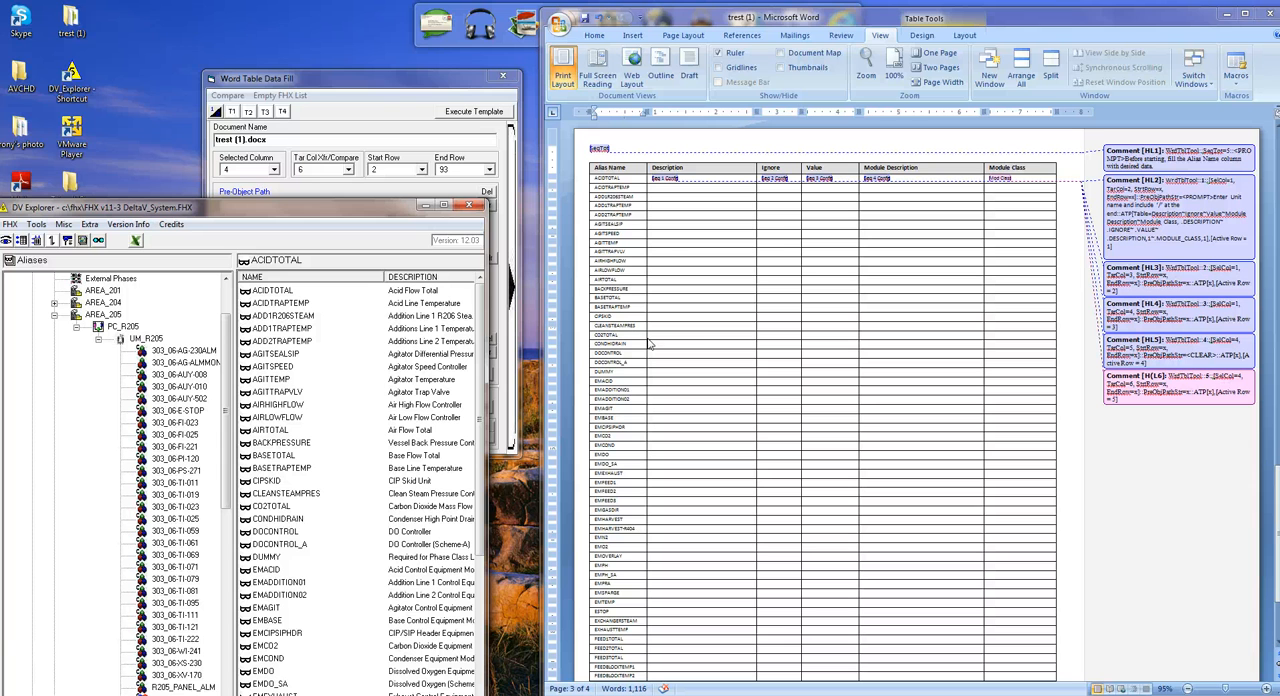
Execute the fill template on the new Word table, continuing with the filled Alias Name column and UM_R205/ as the unit name.
left_click(612, 189)
left_click(467, 110)
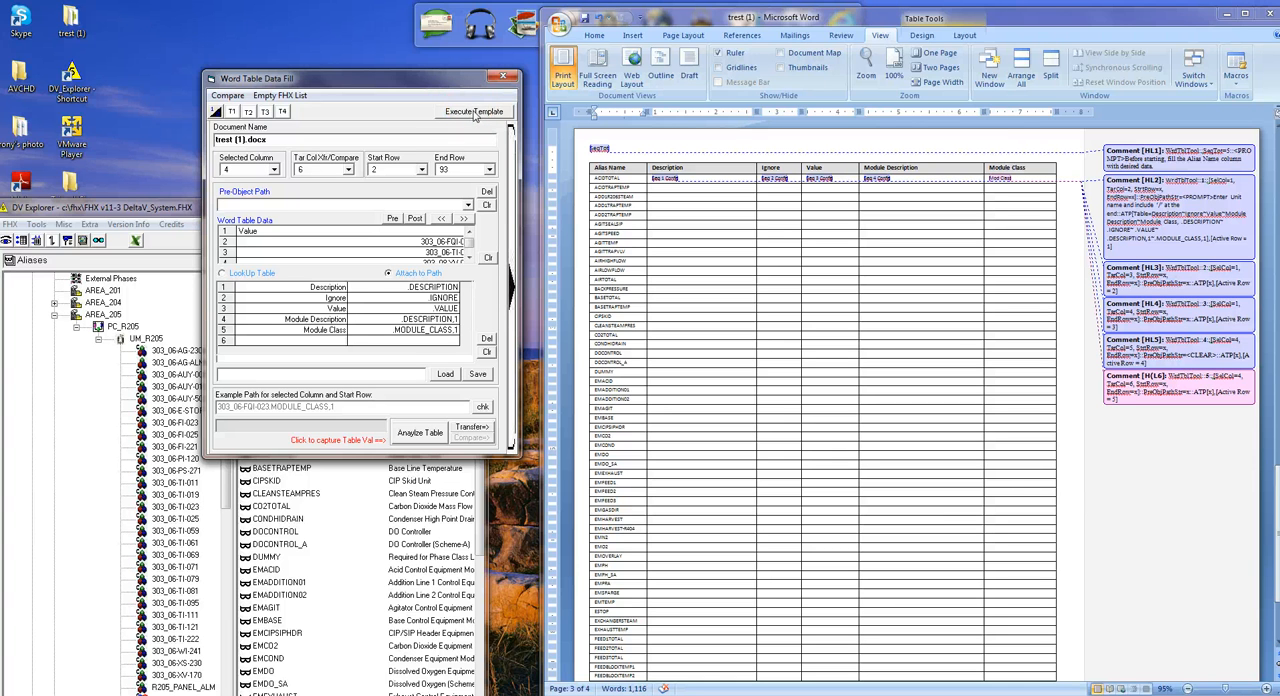
left_click(475, 112)
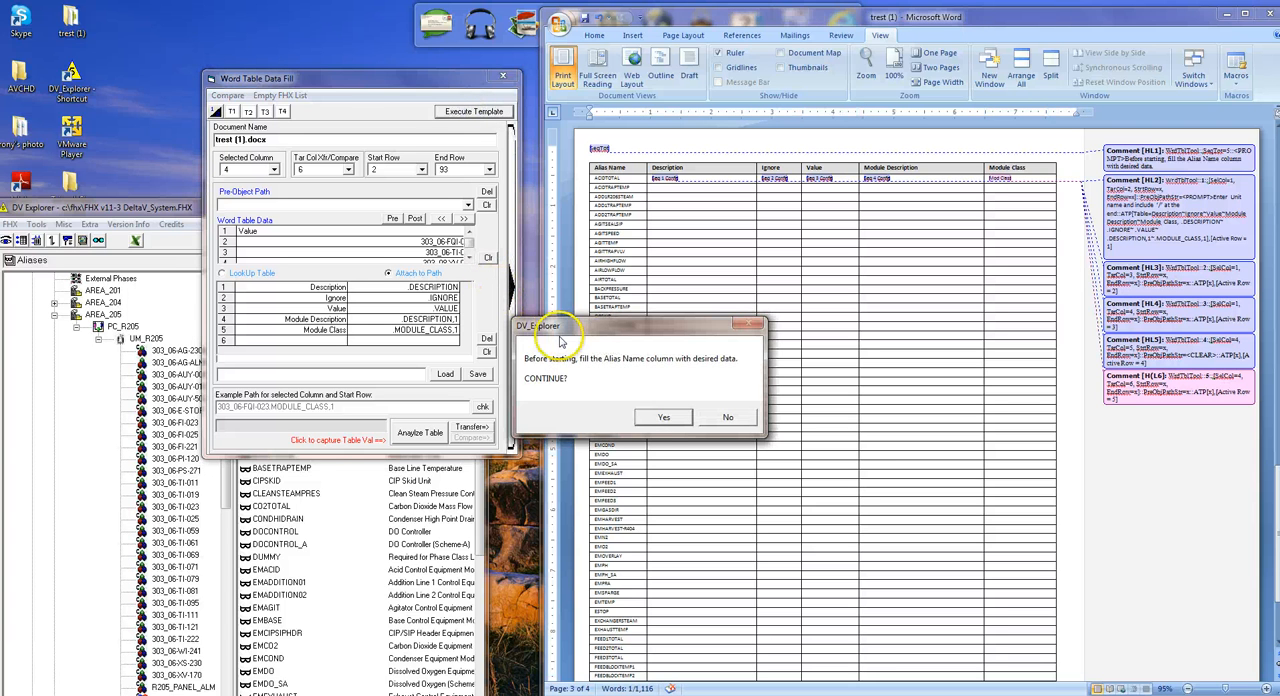
left_click(660, 416)
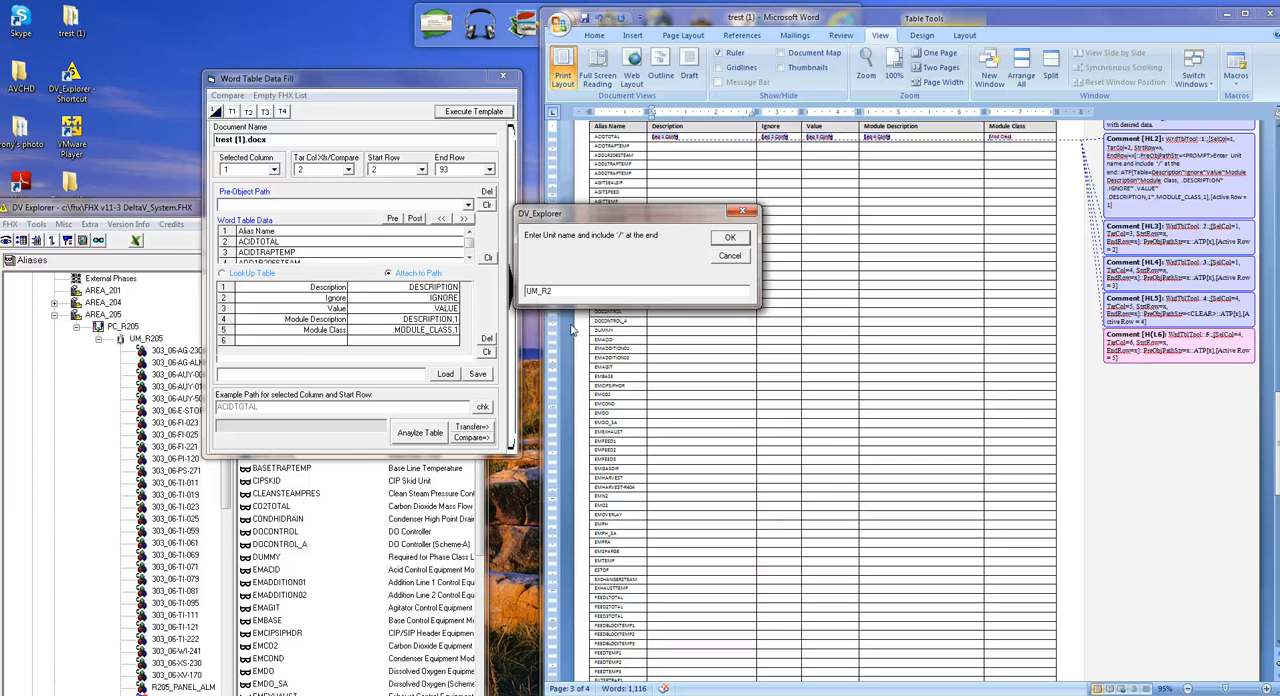
left_click(730, 237)
left_click(603, 420)
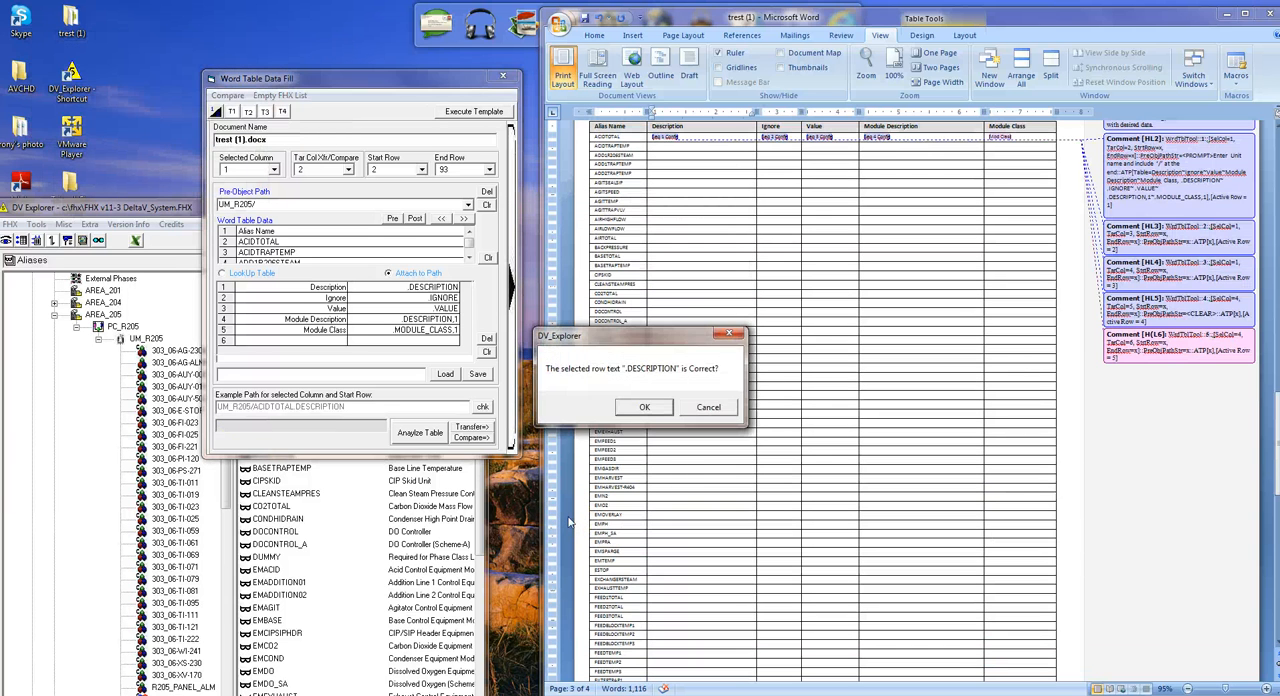
Accept the .DESCRIPTION, .IGNORE, .VALUE, .DESCRIPTION,1 and .MODULE_CLASS,1 row texts to fill the table's Description through Module Class columns.
left_click(641, 407)
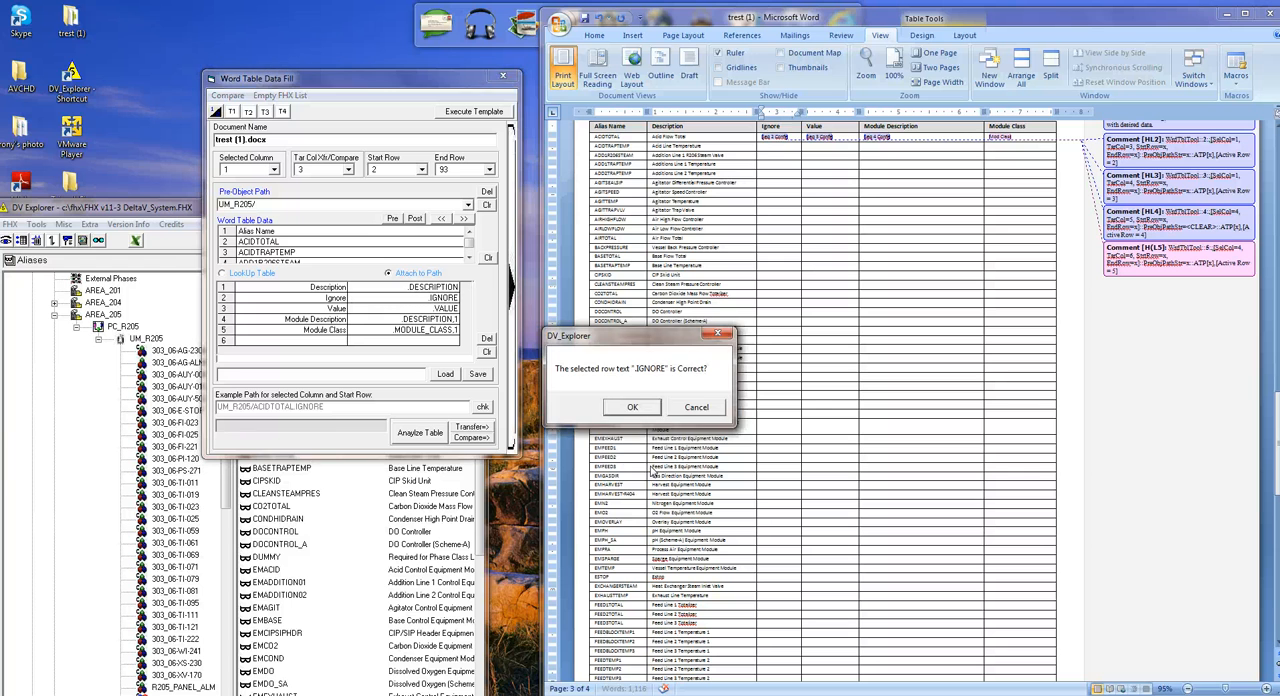
left_click(632, 409)
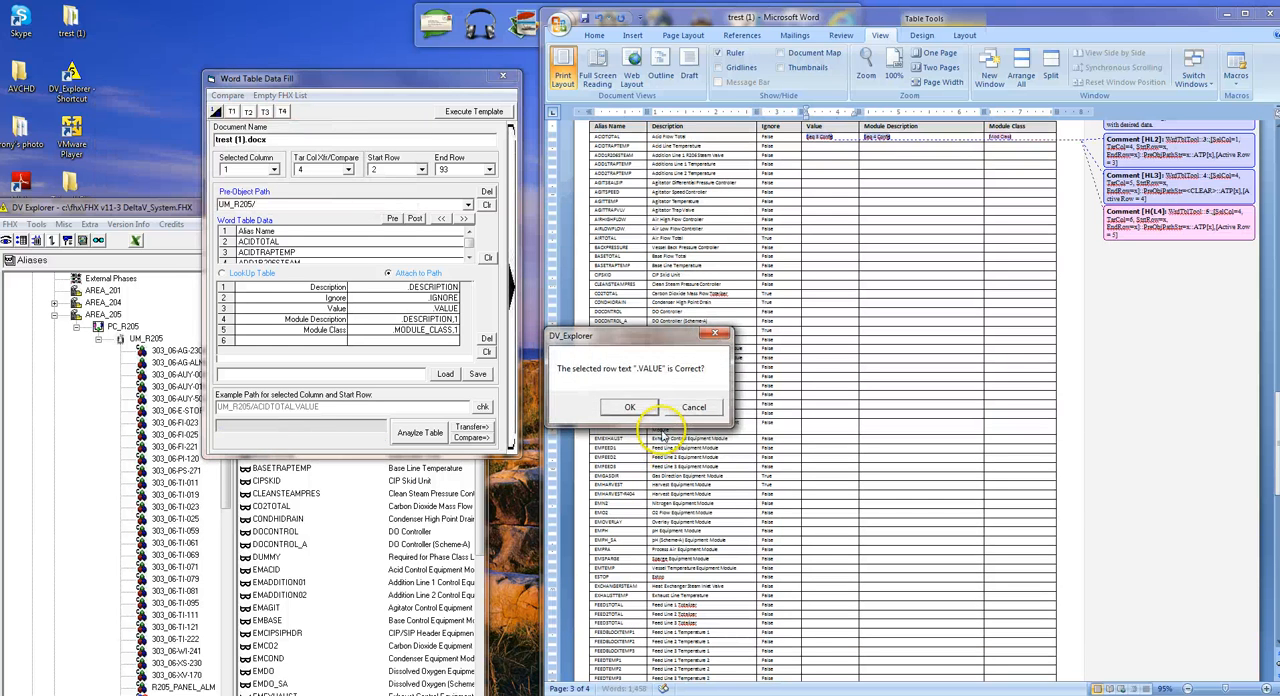
left_click(630, 408)
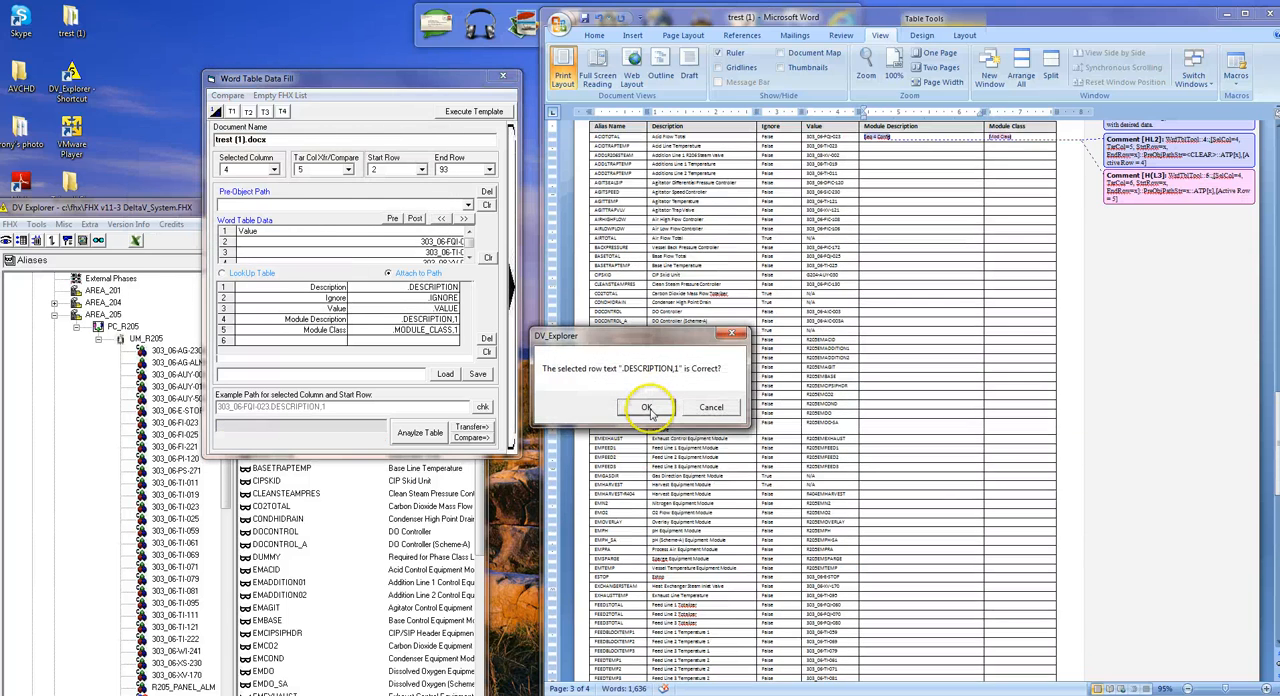
left_click(650, 409)
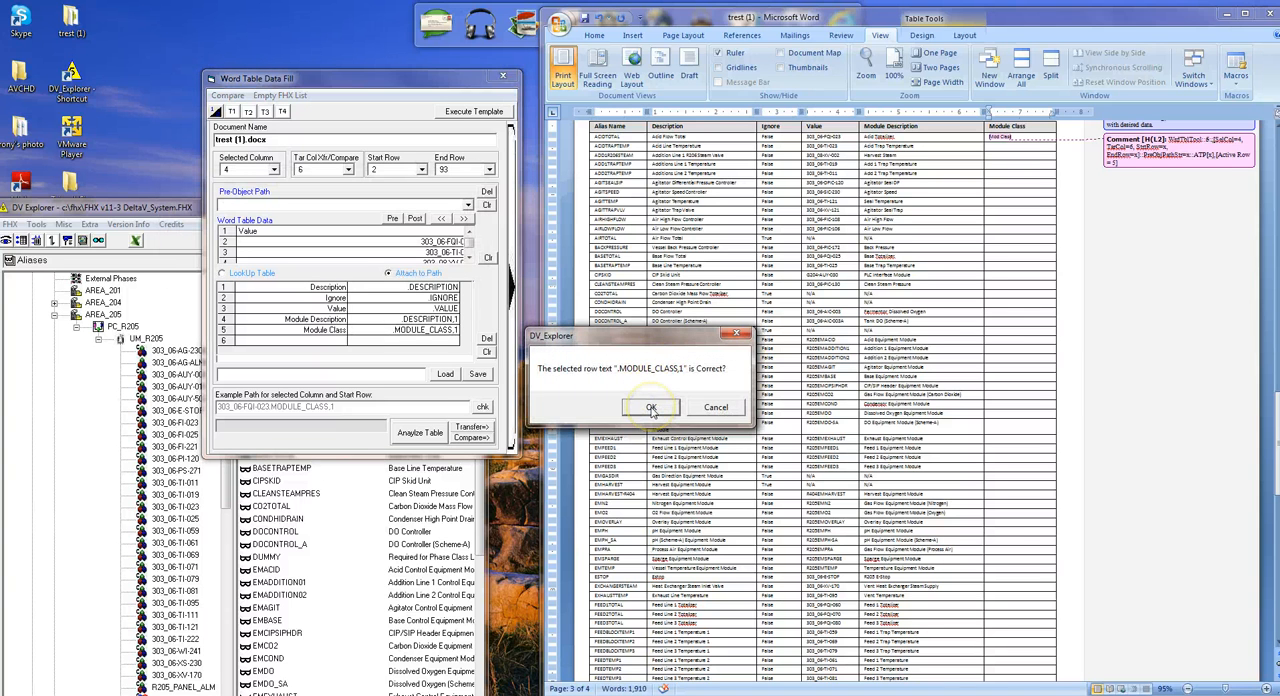
left_click(651, 409)
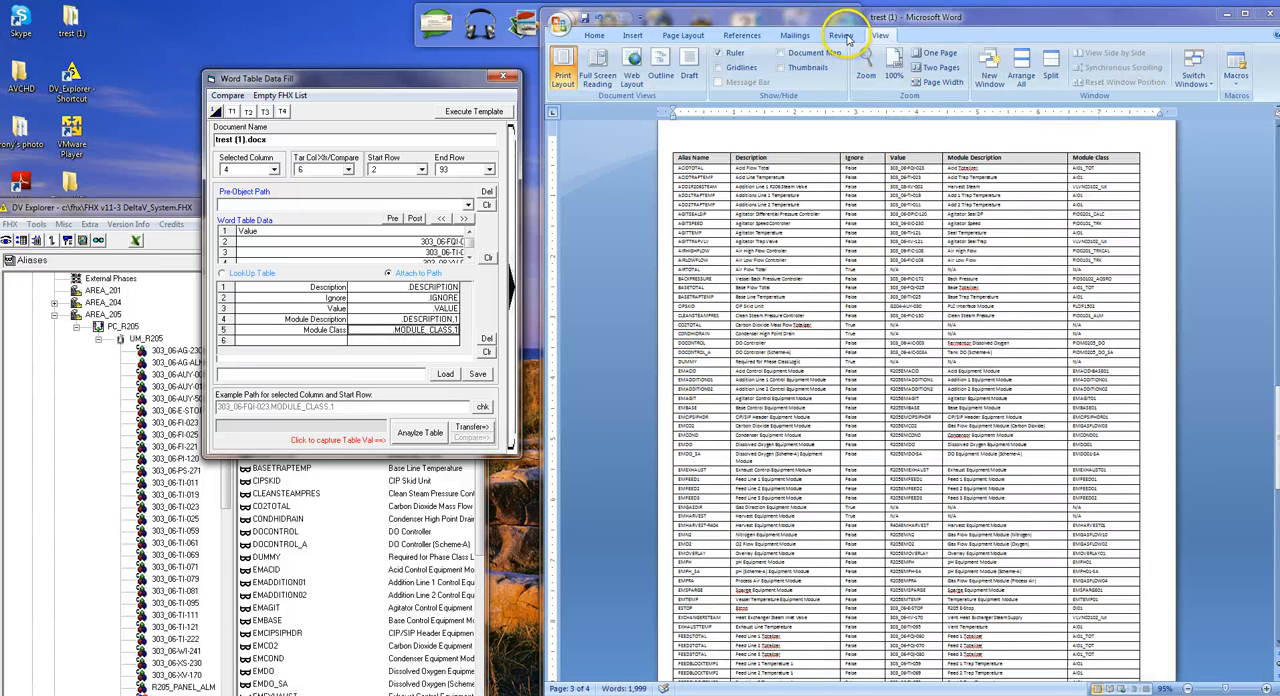
Display the Word document at page width and review the filled table's rows onto its second page.
left_click(946, 84)
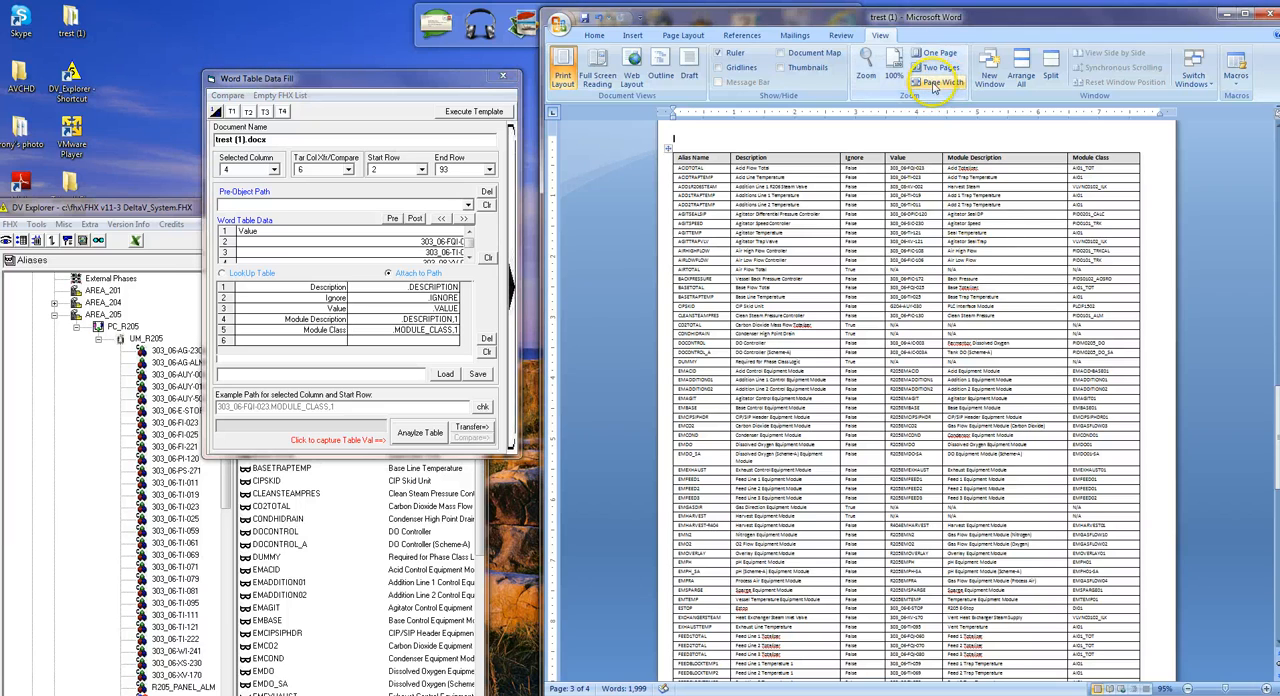
left_click(935, 84)
scroll(943, 206, "down", 10)
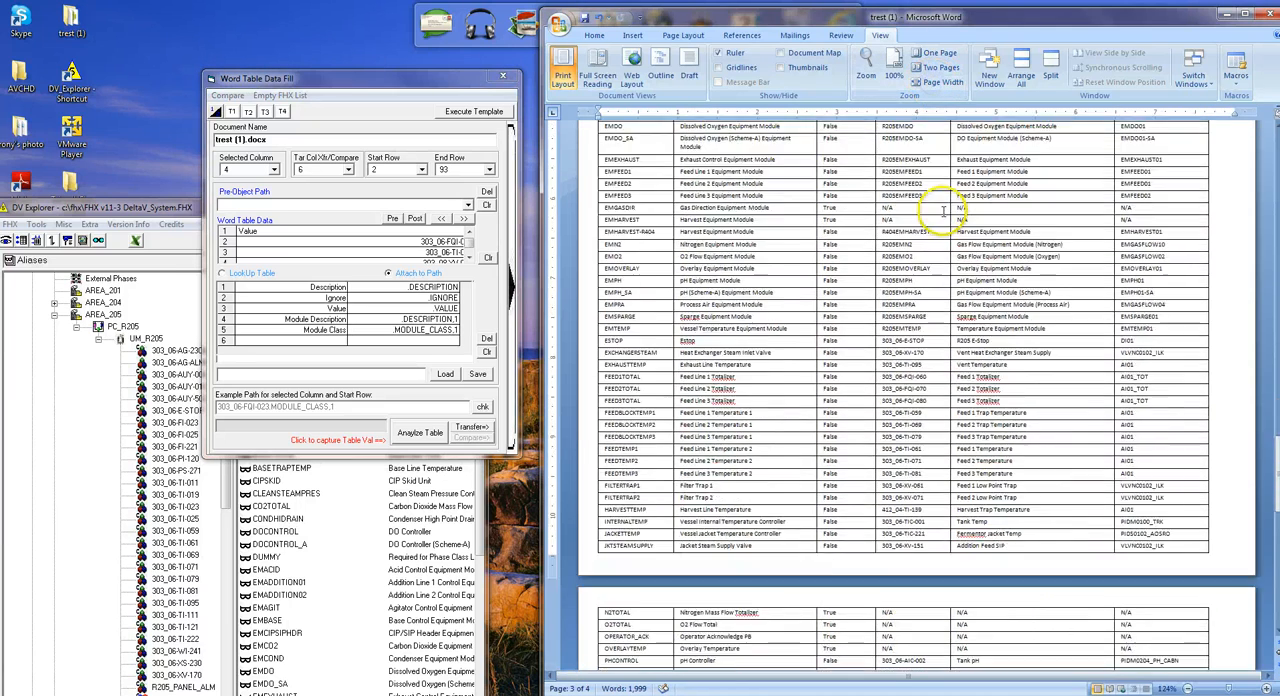
scroll(943, 210, "down", 4)
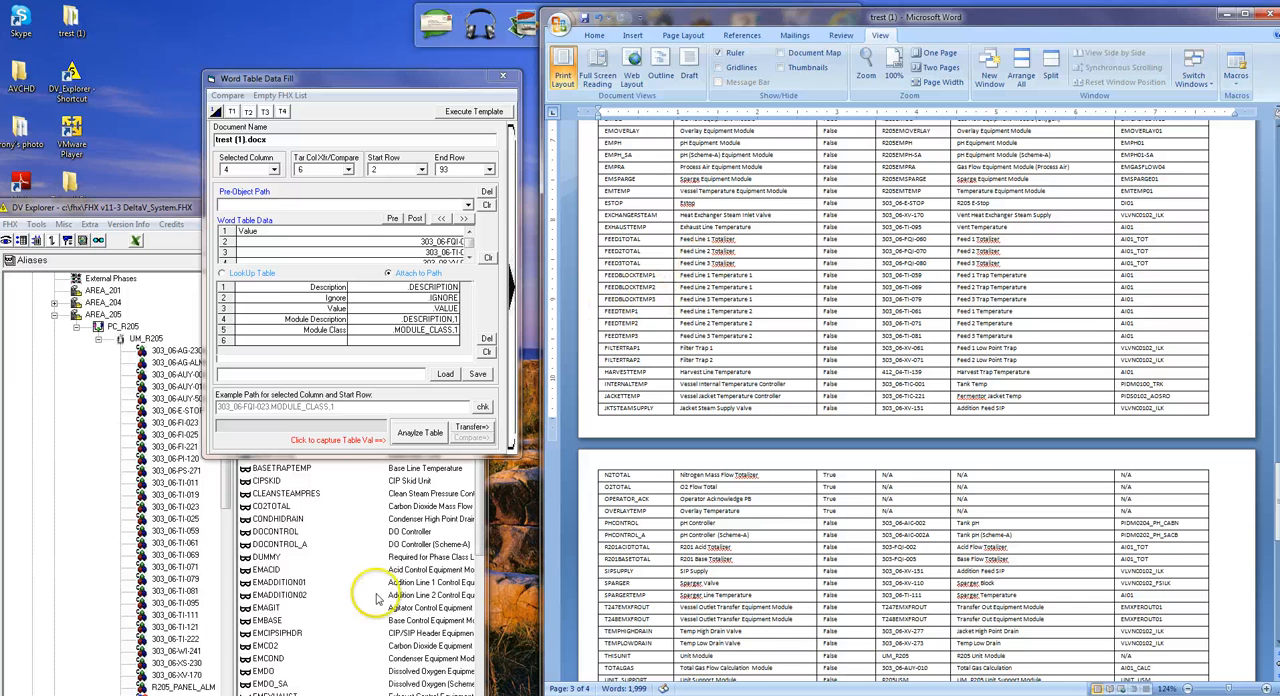